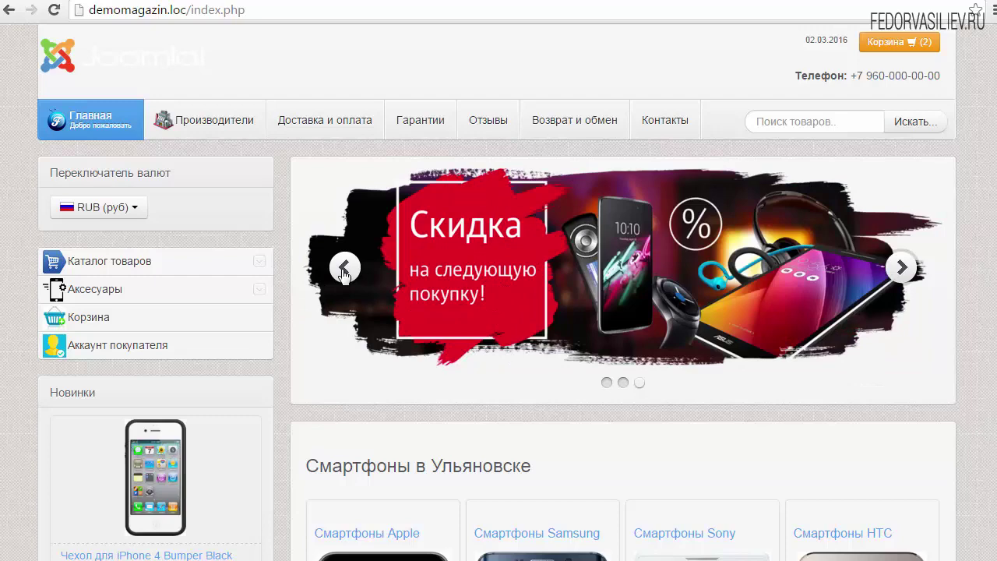
Switch to the yootheme.com site and open its Widgetkit product page.
key(ctrl+Tab)
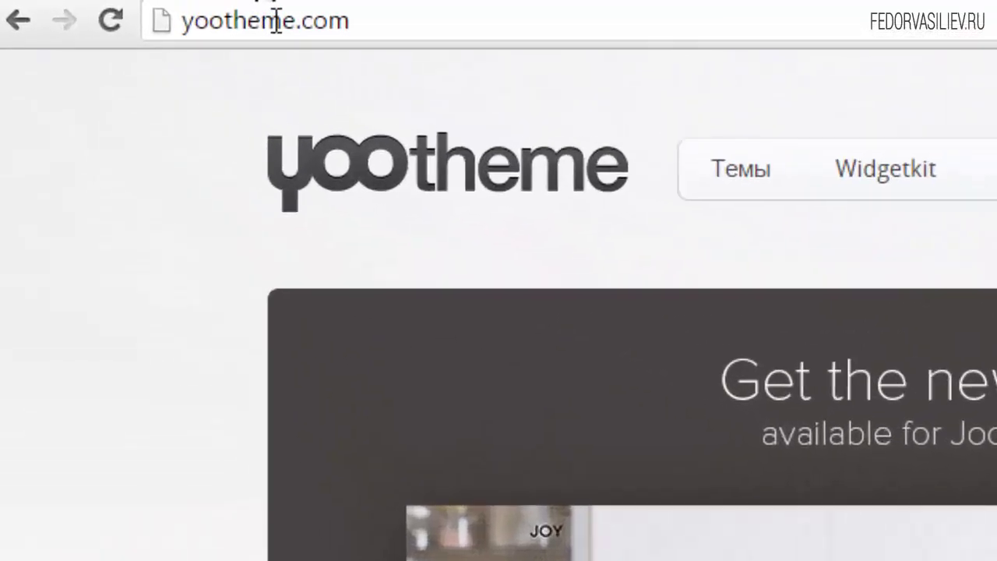
click(134, 11)
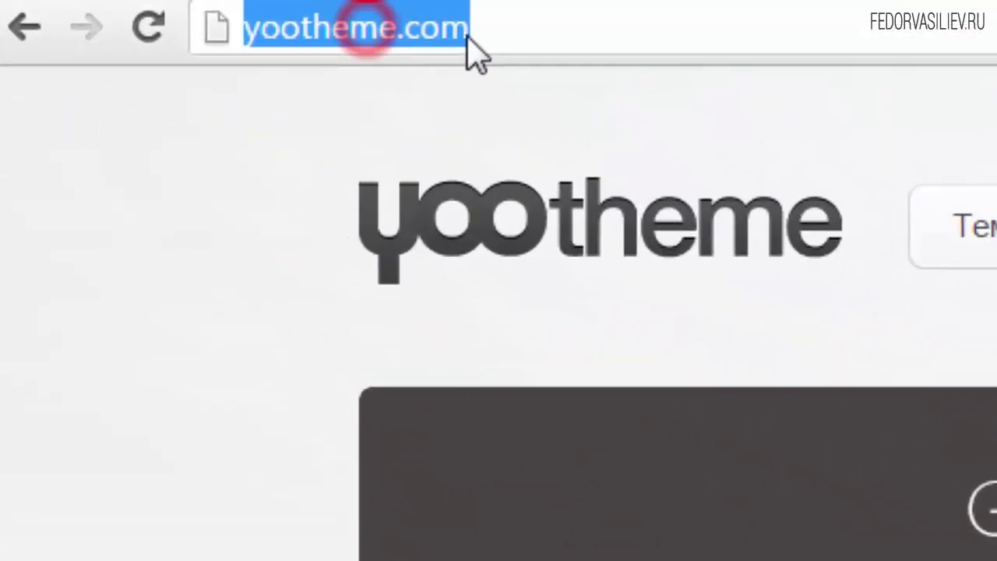
click(513, 25)
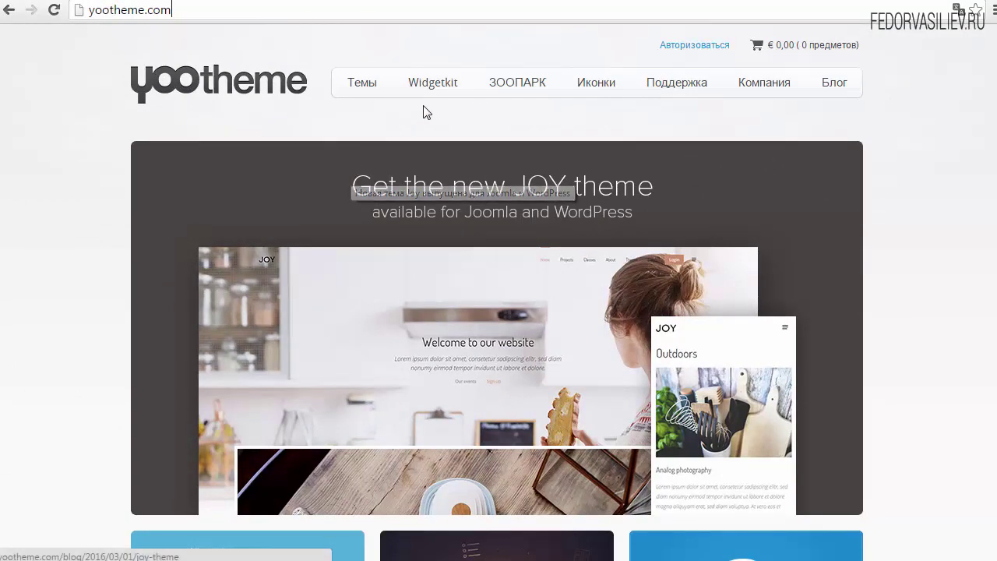
double_click(430, 84)
click(419, 153)
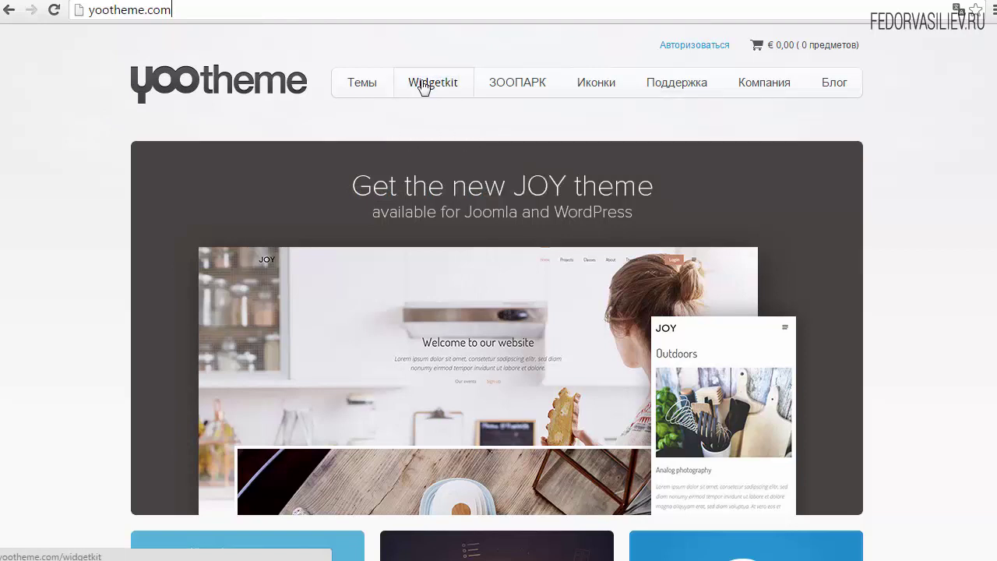
double_click(427, 91)
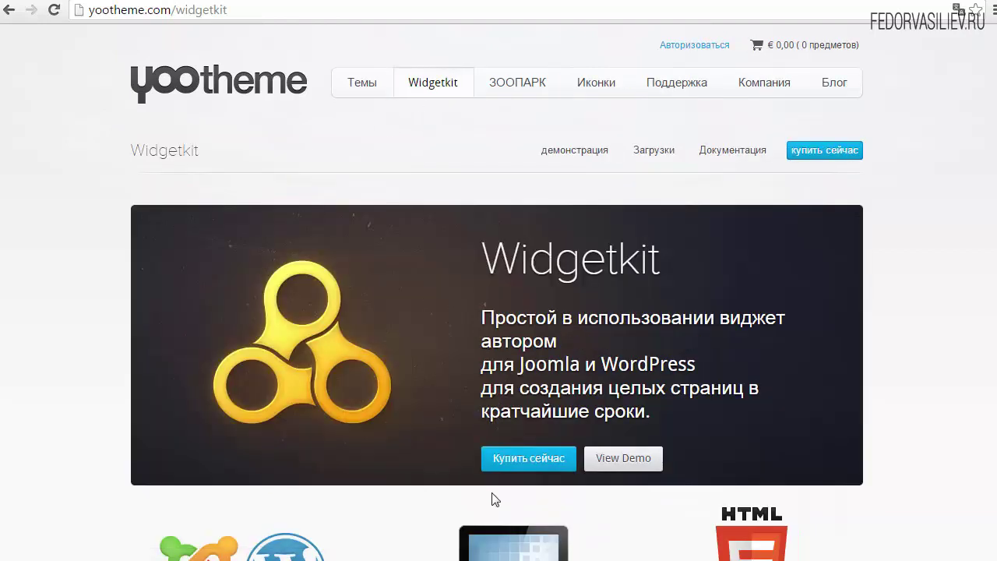
Open the Widgetkit pricing plans and go to the download page of the free Lite plan.
double_click(533, 463)
click(532, 463)
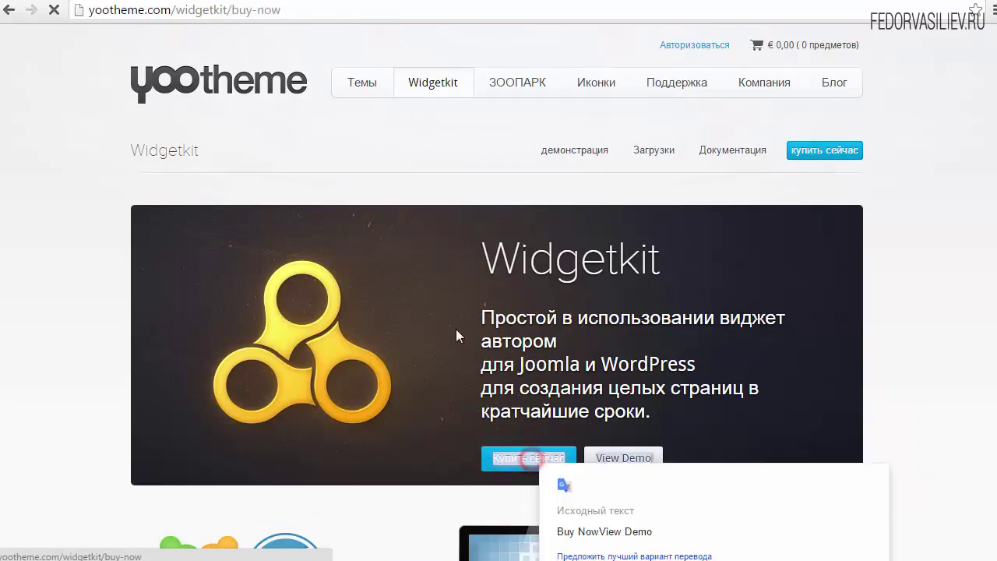
scroll(389, 273, down, 3)
scroll(241, 246, up, 2)
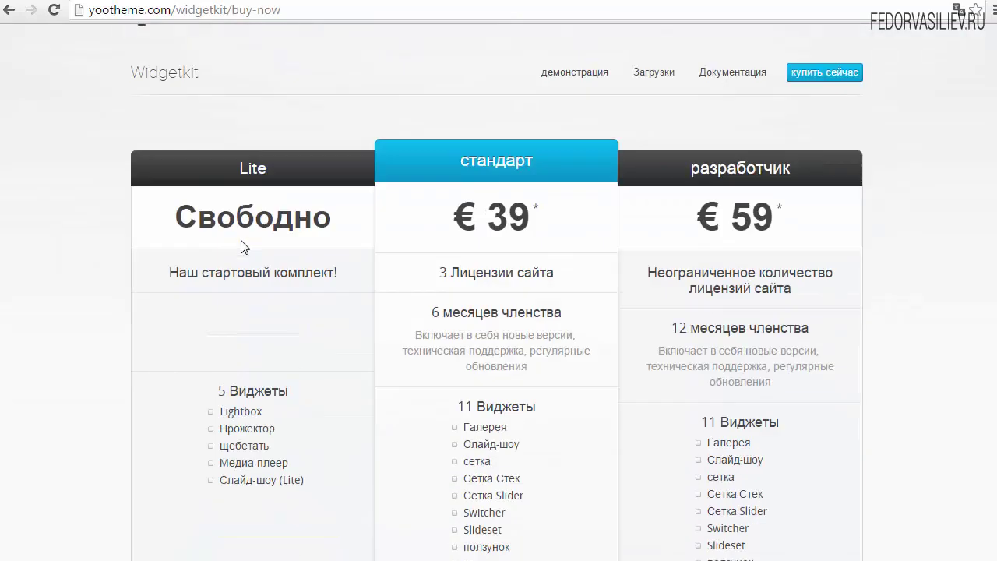
drag(155, 216, 325, 216)
scroll(322, 216, down, 4)
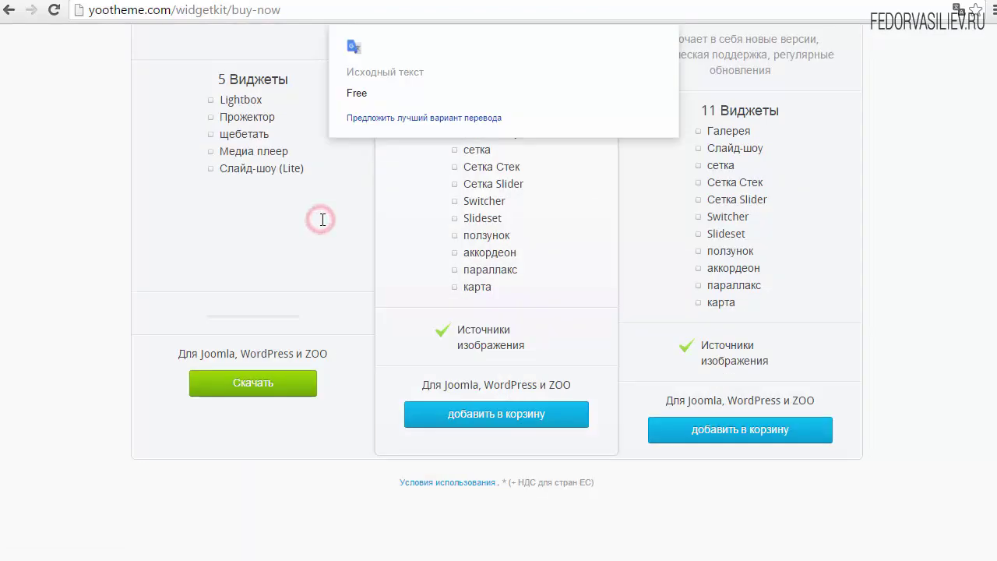
click(268, 387)
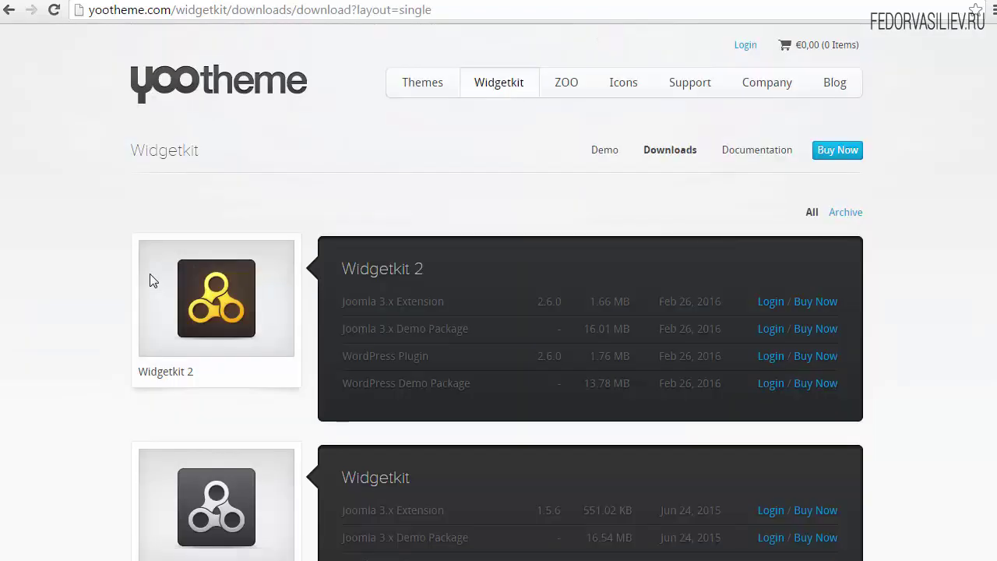
Download the Joomla 3.x Extension package, version 1.5.5, from the Widgetkit Lite (Free) section.
scroll(272, 306, down, 4)
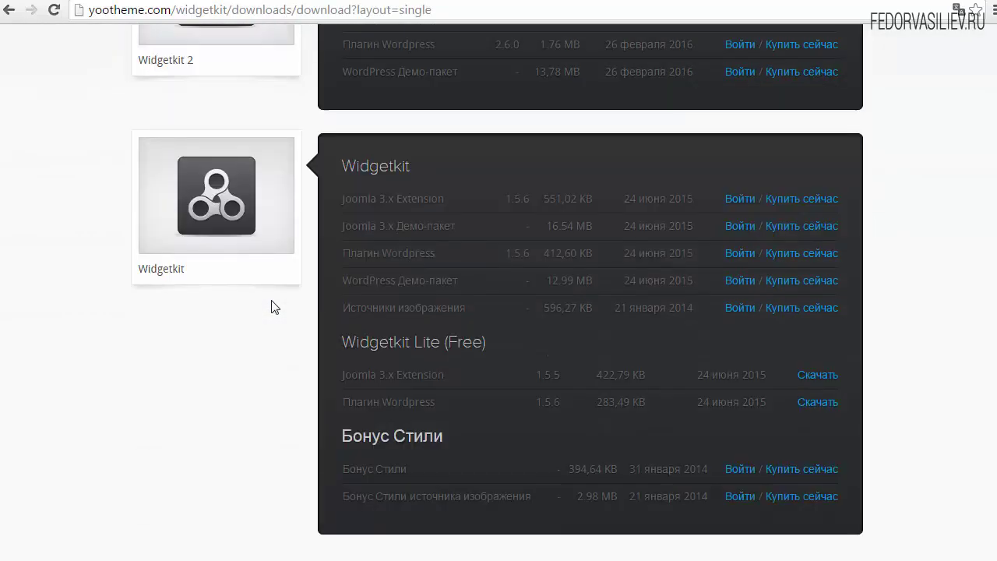
triple_click(425, 343)
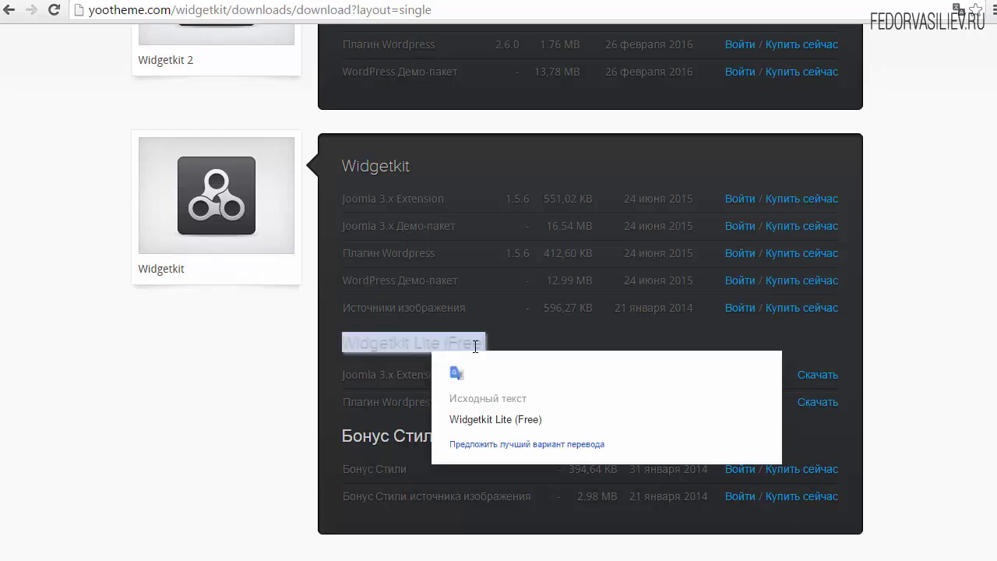
click(511, 341)
drag(486, 343, 423, 343)
click(272, 345)
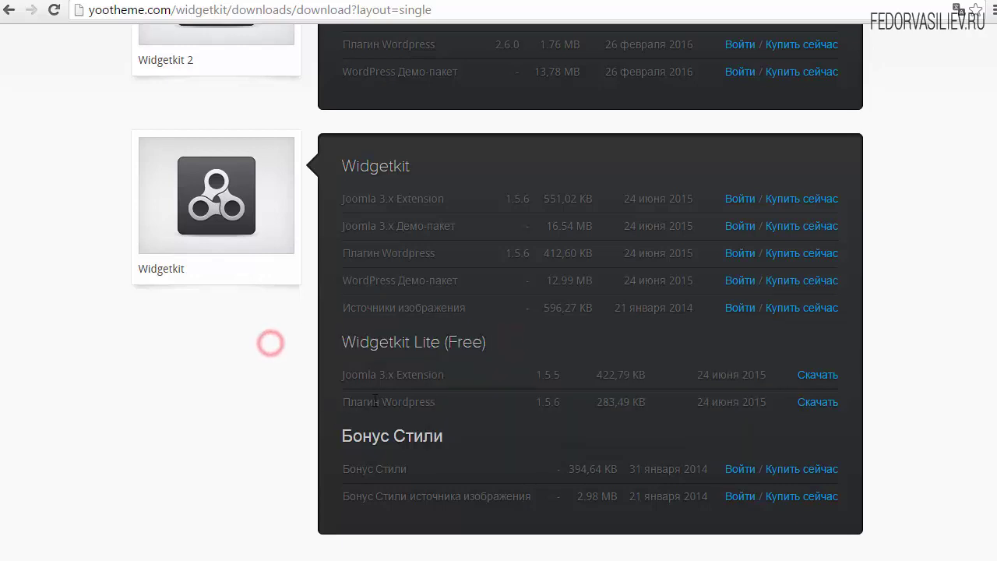
drag(341, 375, 444, 376)
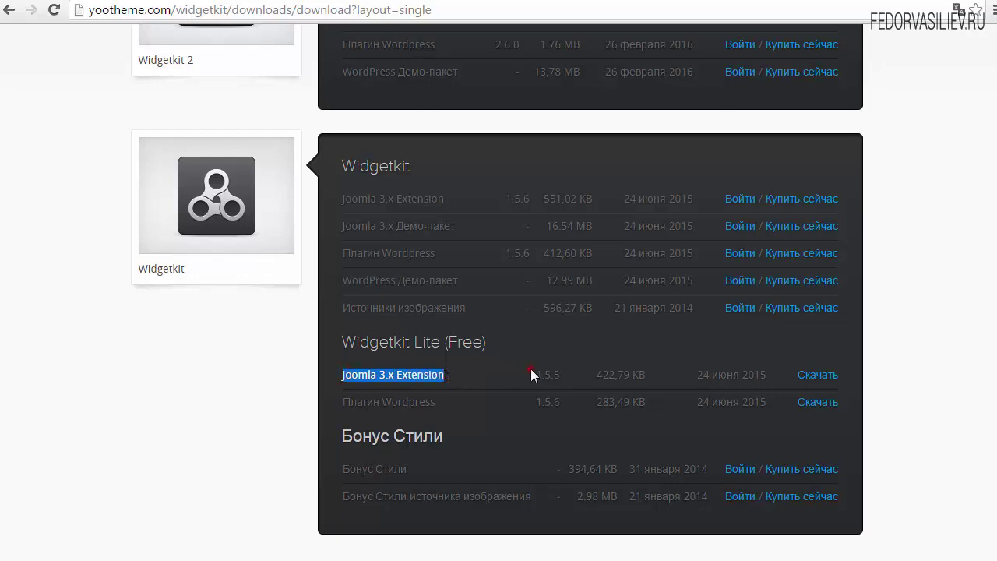
drag(530, 369, 569, 374)
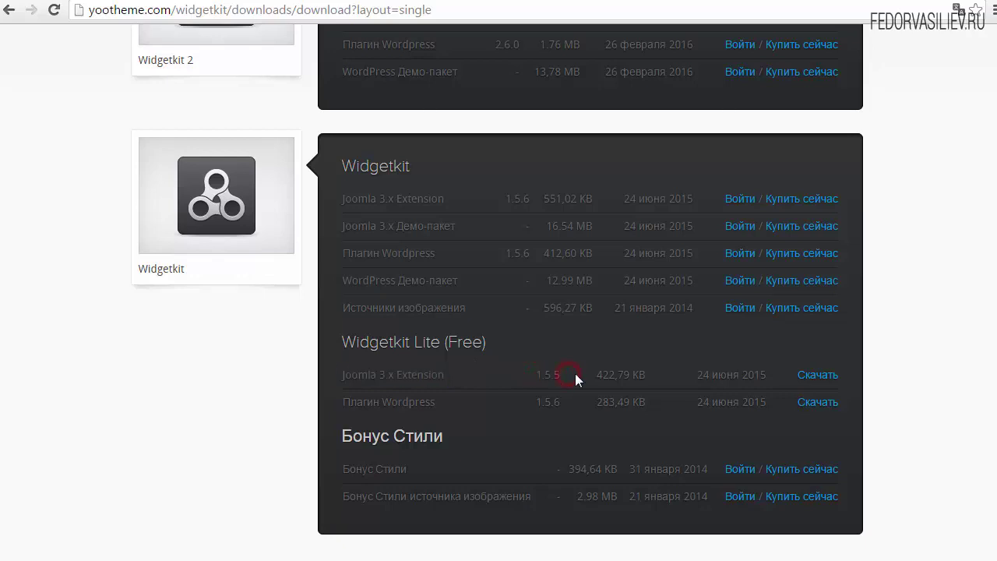
drag(697, 375, 767, 374)
click(810, 376)
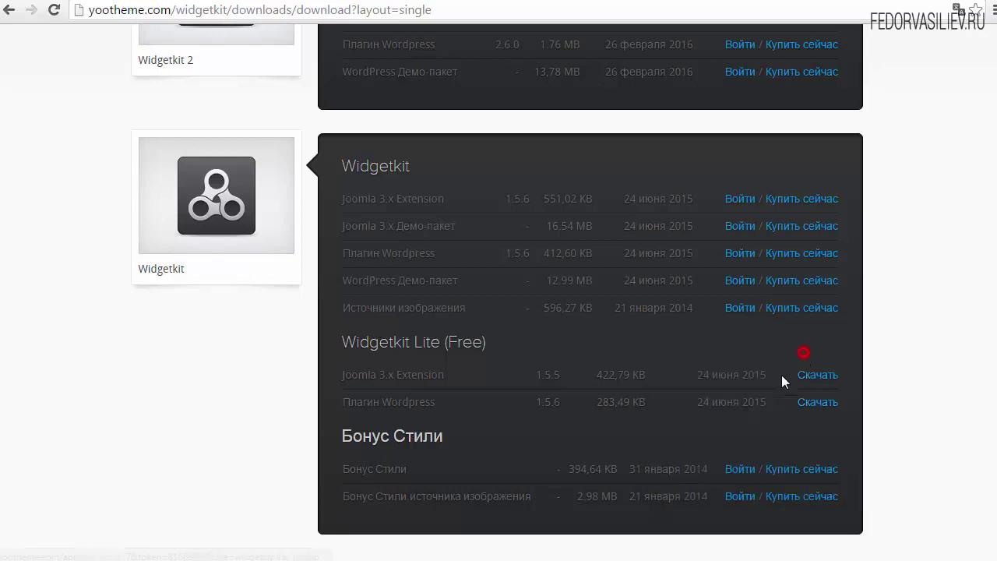
double_click(824, 380)
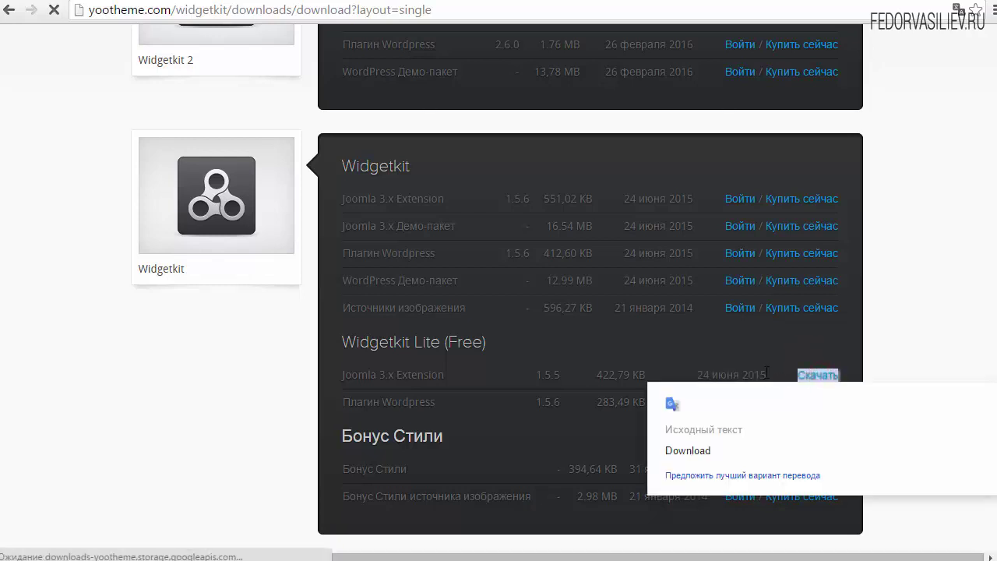
click(467, 366)
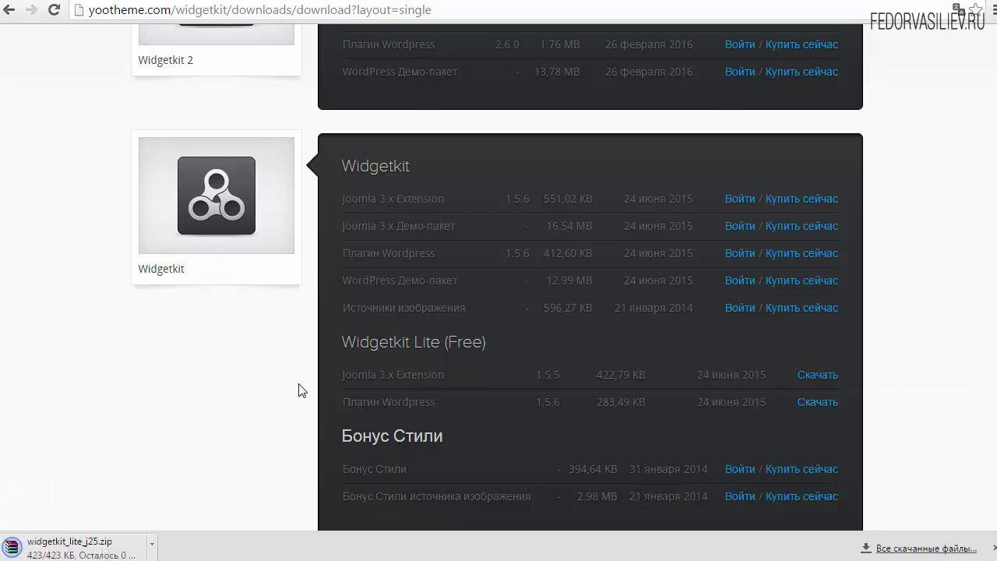
click(151, 549)
click(195, 503)
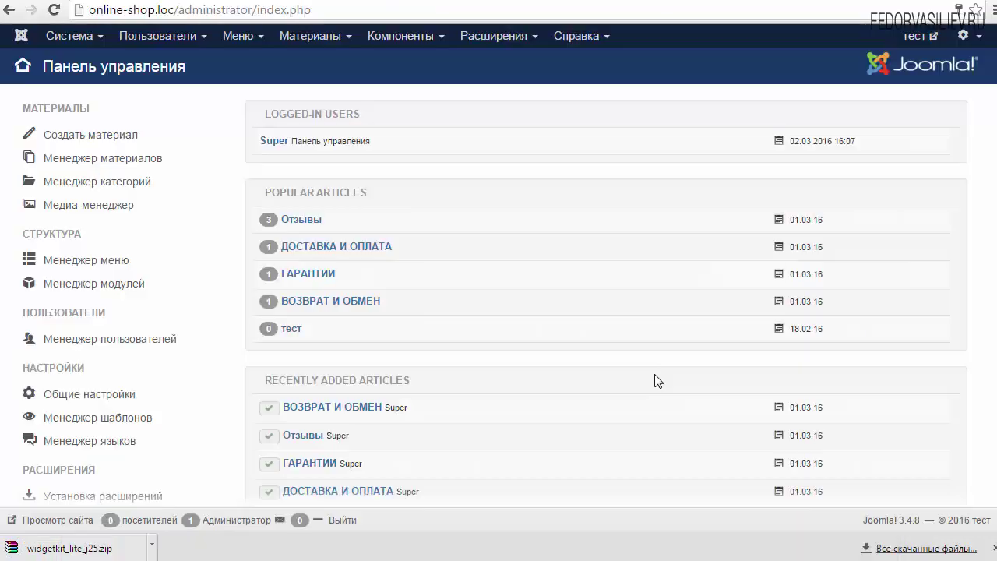
Install the downloaded widgetkit_lite_j25.zip package through the extension manager of the online-shop.loc Joomla administration.
click(491, 36)
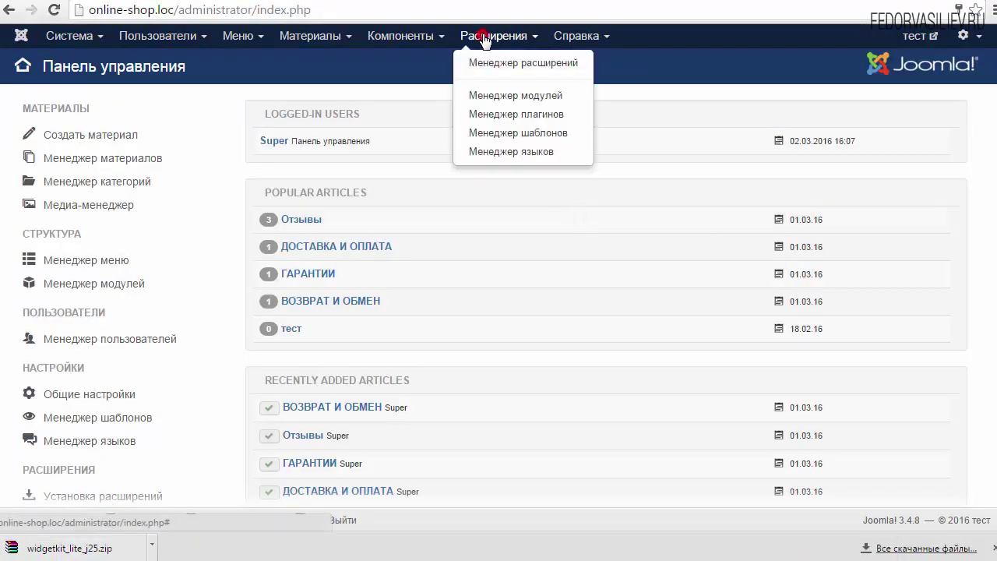
click(476, 62)
drag(70, 547, 433, 227)
click(387, 288)
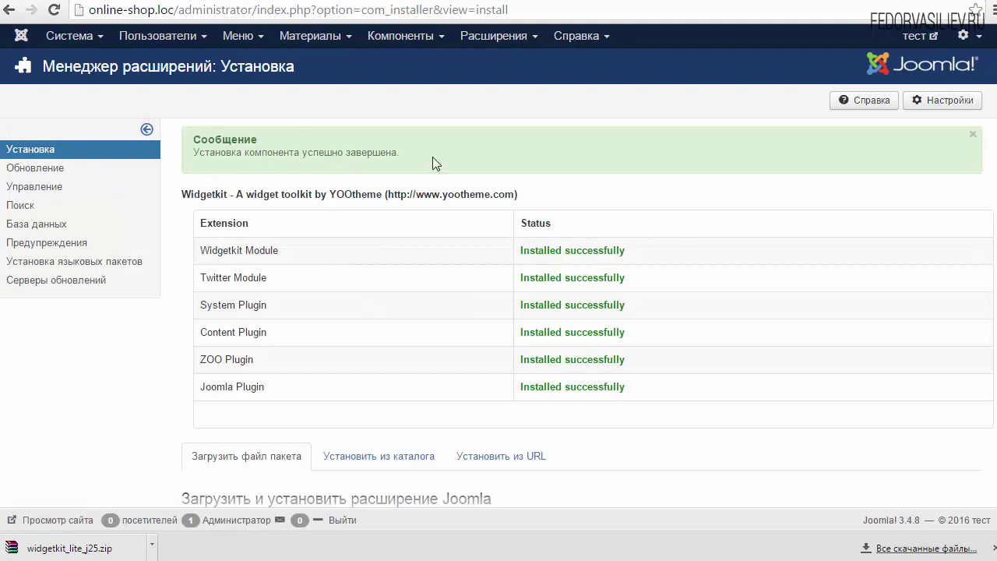
drag(295, 153, 411, 151)
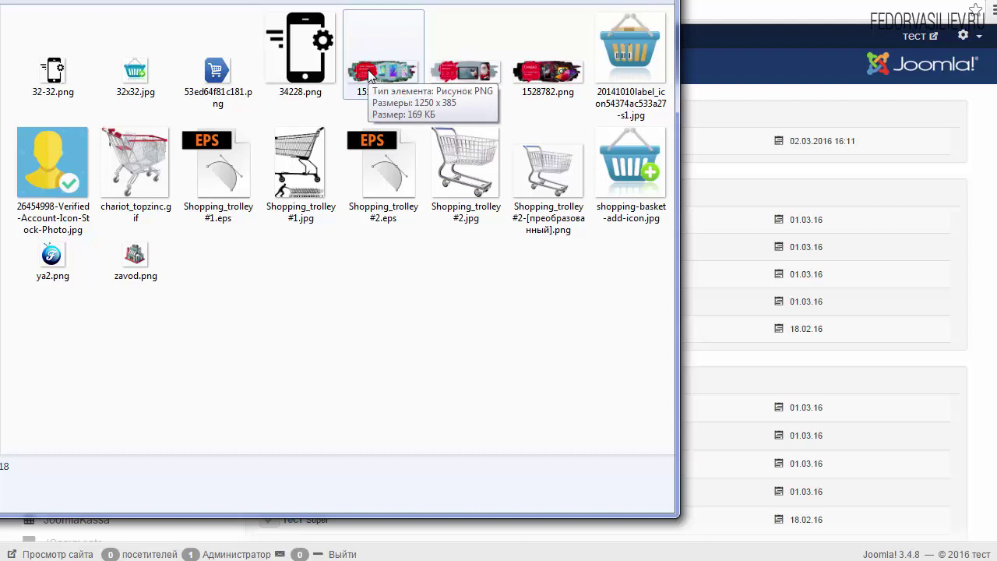
Preview the banner image 1518022.png from the local image folder, then leave the folder.
double_click(472, 72)
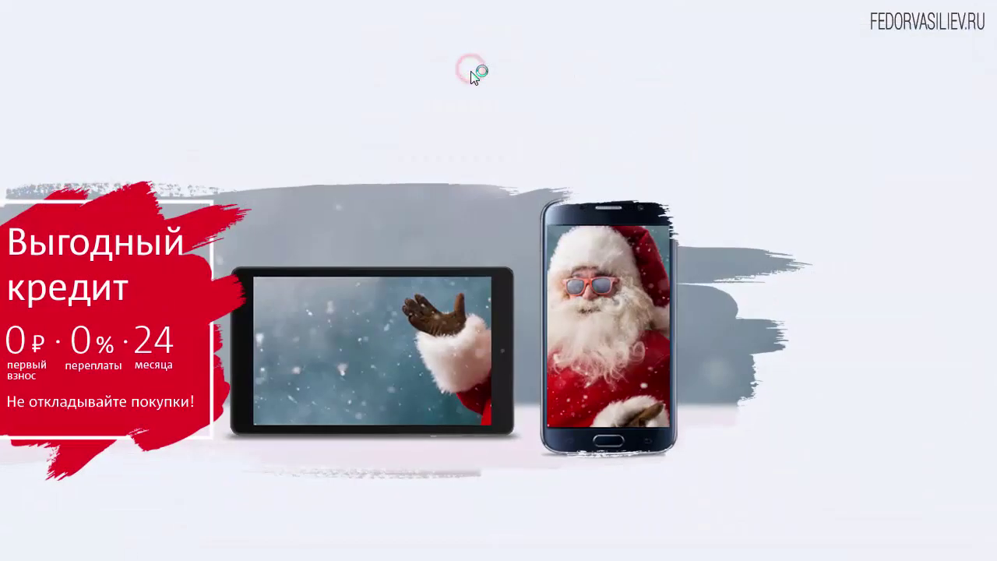
key(Escape)
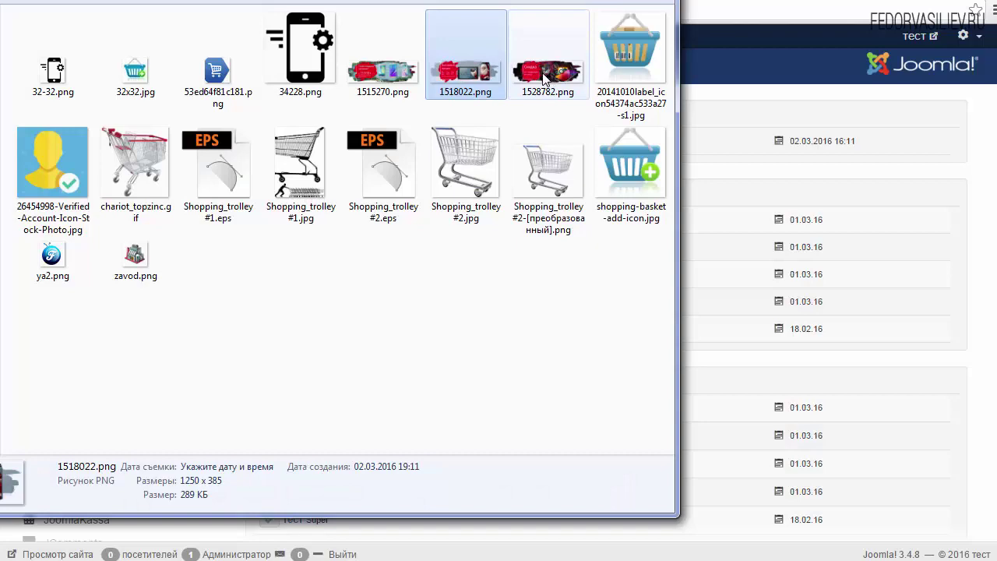
click(555, 0)
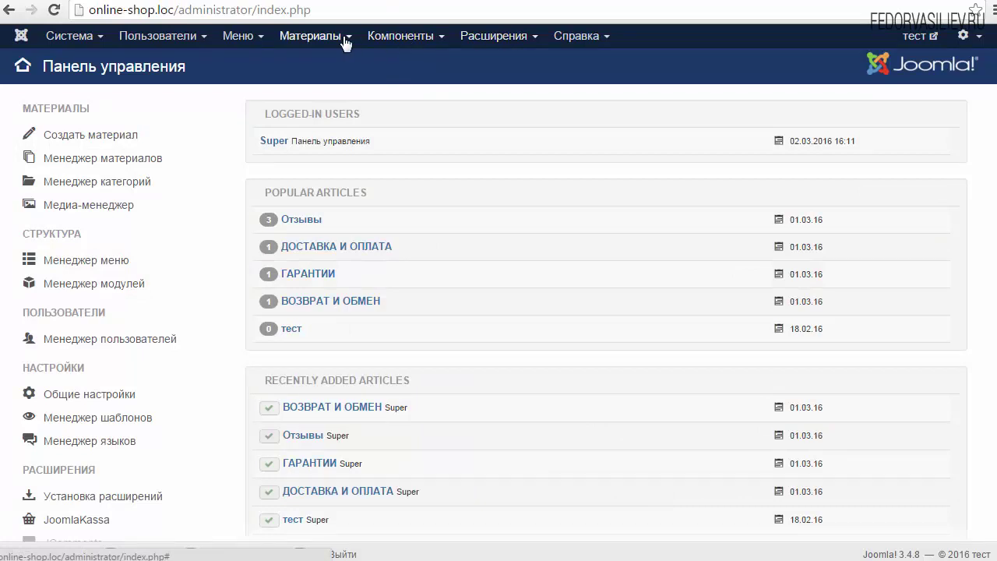
Open the Joomla media manager and display its file upload form.
click(315, 35)
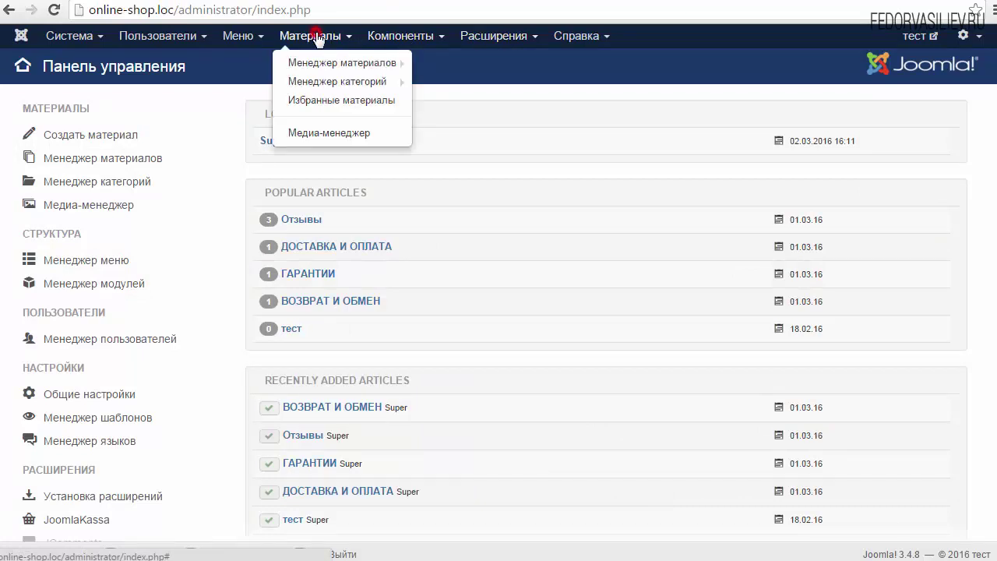
click(335, 134)
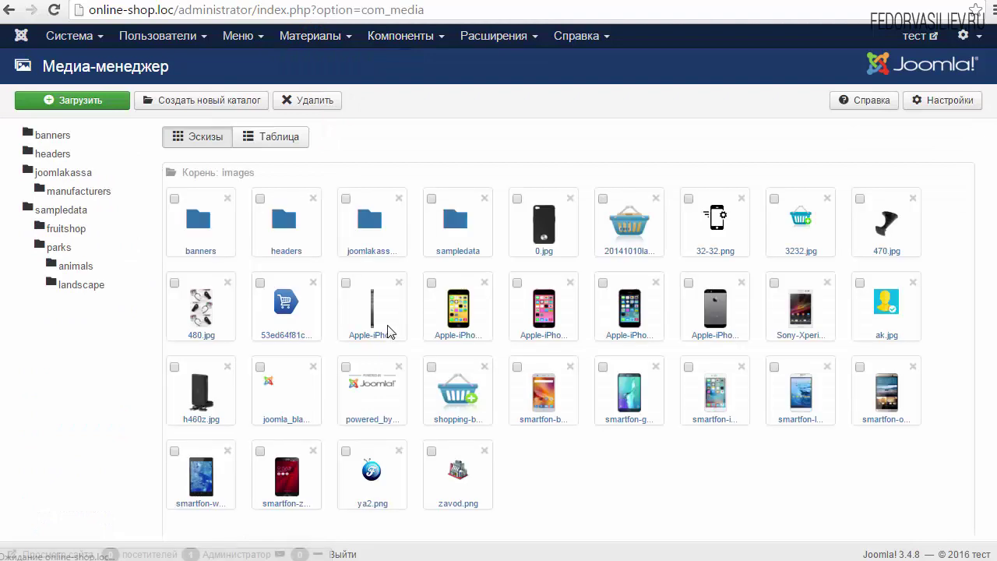
scroll(518, 404, down, 1)
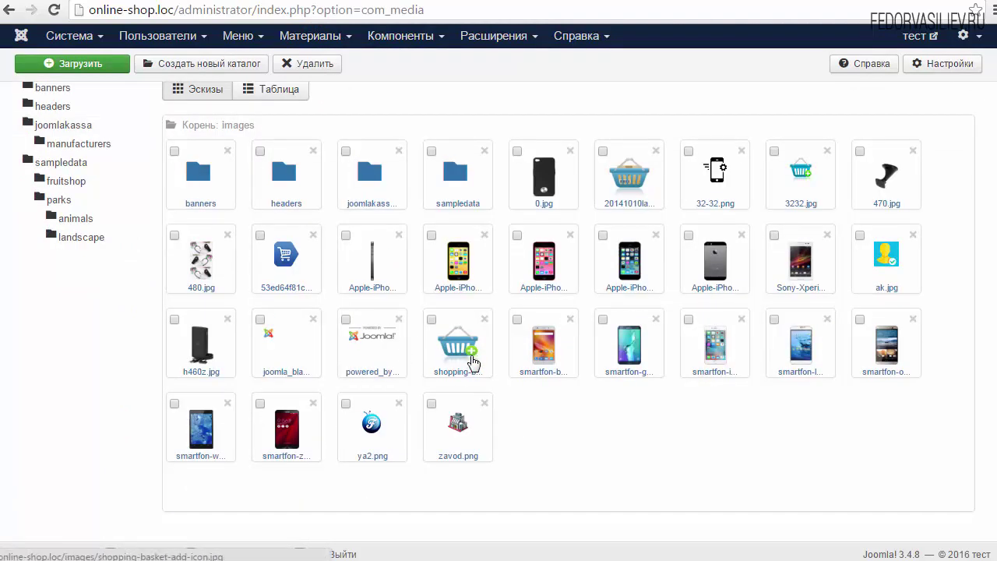
click(102, 66)
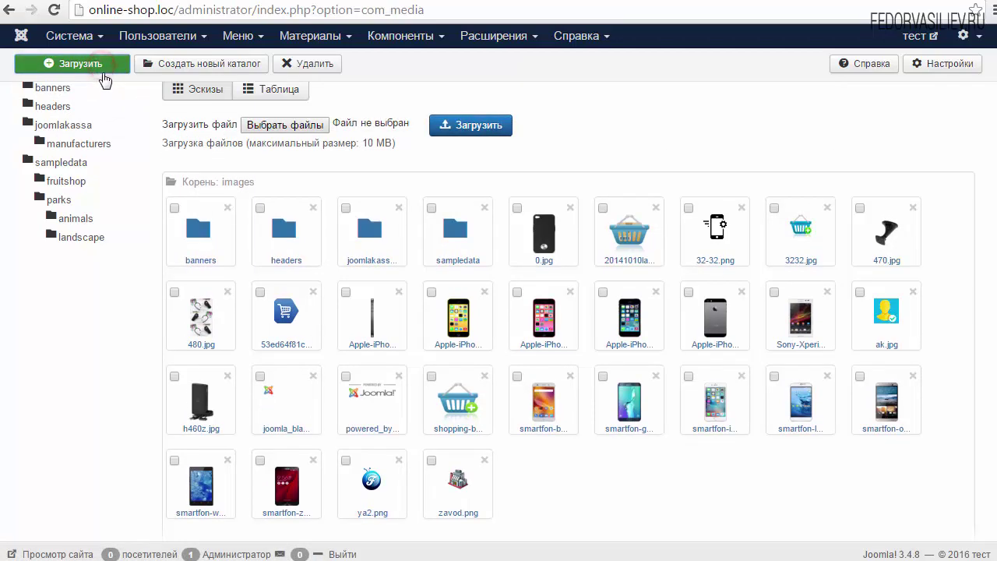
scroll(327, 231, down, 1)
scroll(327, 231, up, 3)
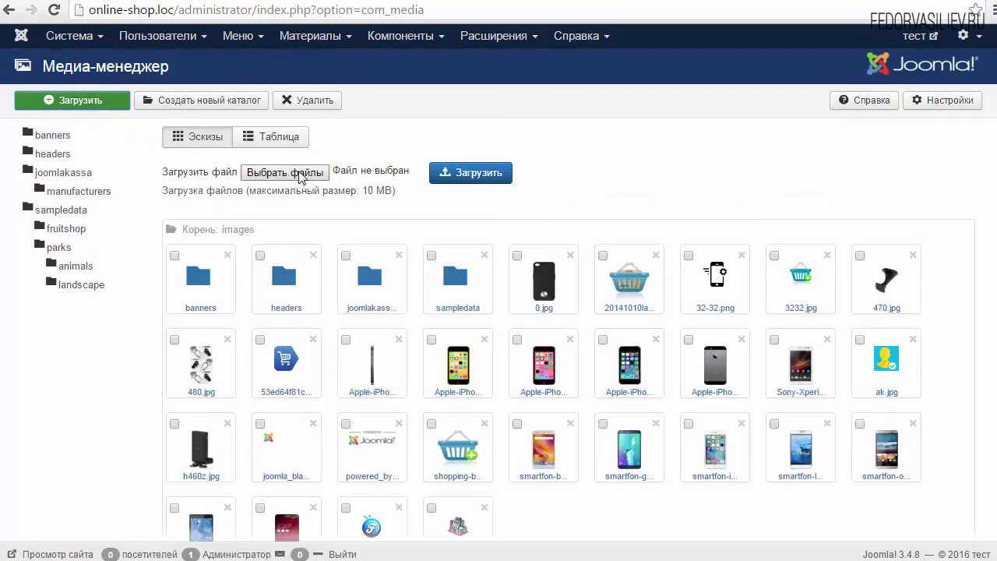
Upload the banner images 1515270.png, 1518022.png and 1528782.png to the root images folder.
click(300, 174)
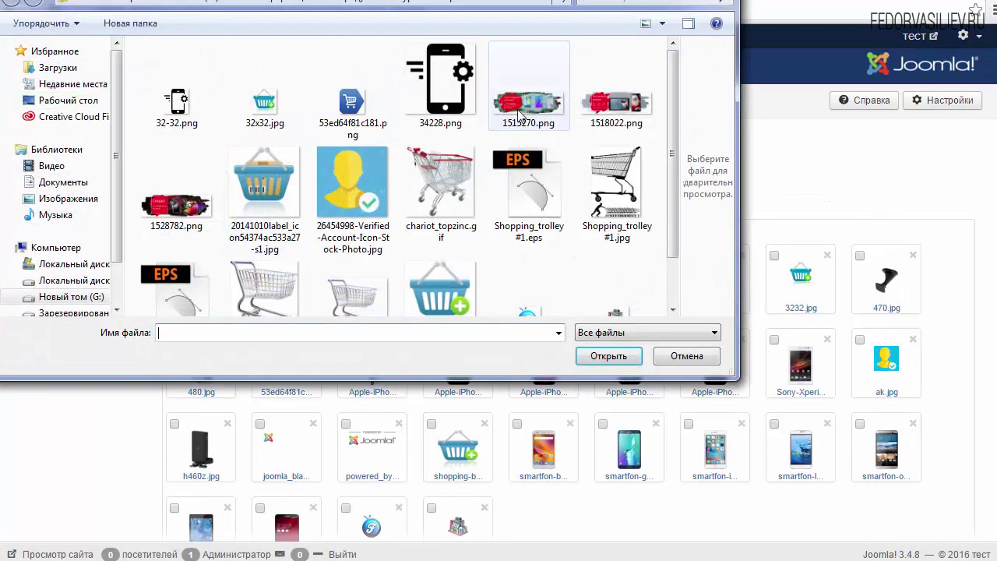
click(519, 114)
ctrl+click(612, 105)
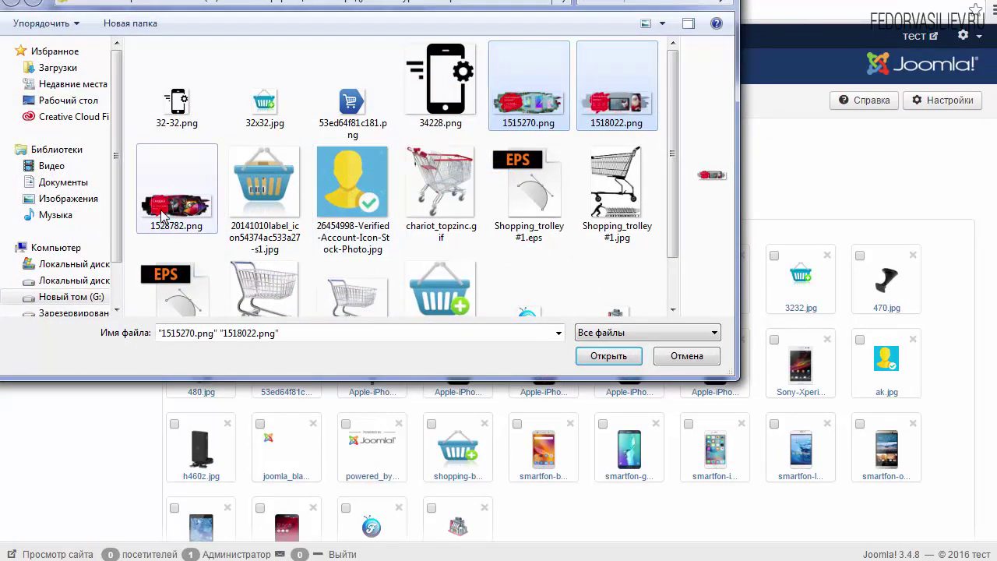
ctrl+click(162, 218)
click(593, 355)
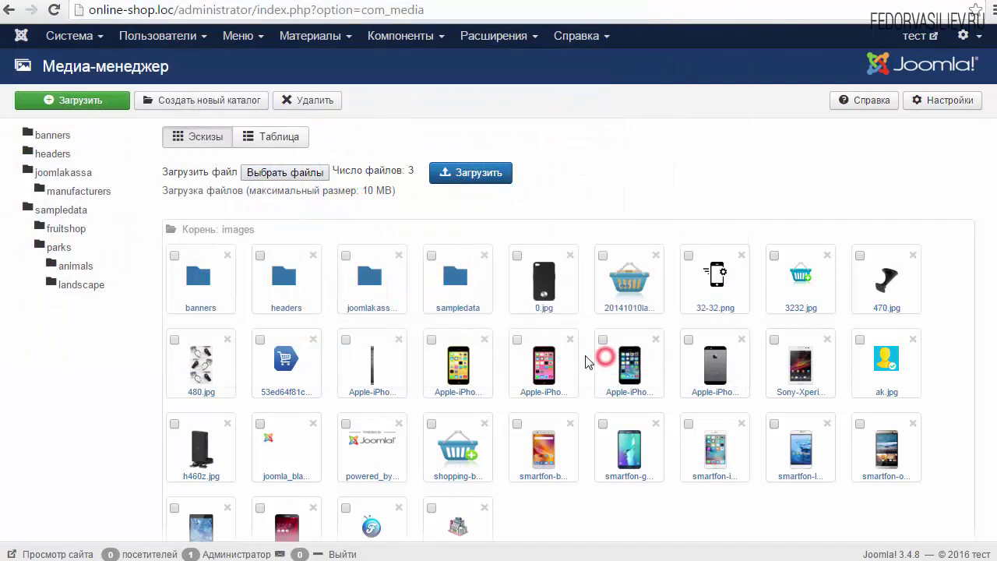
click(471, 176)
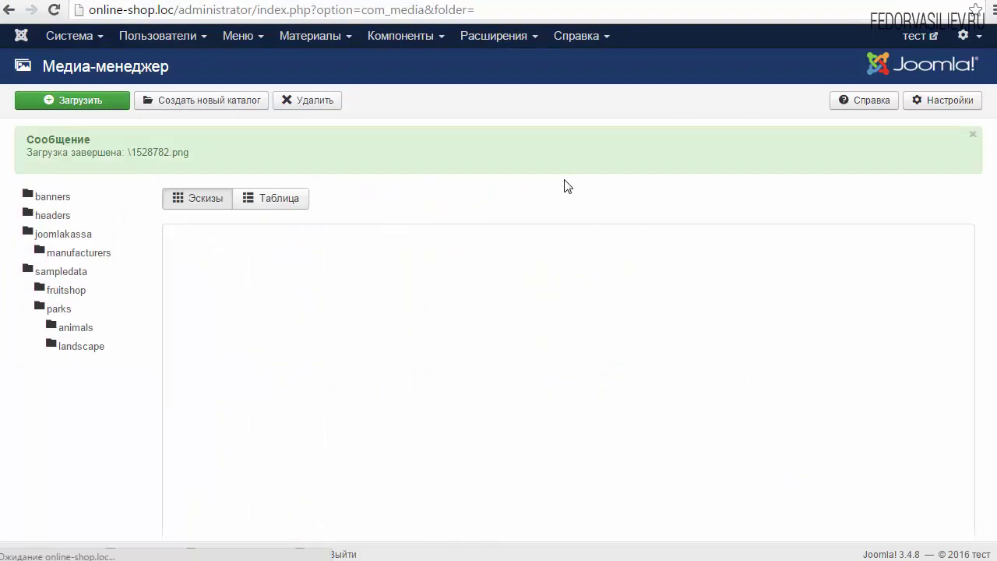
scroll(863, 210, down, 1)
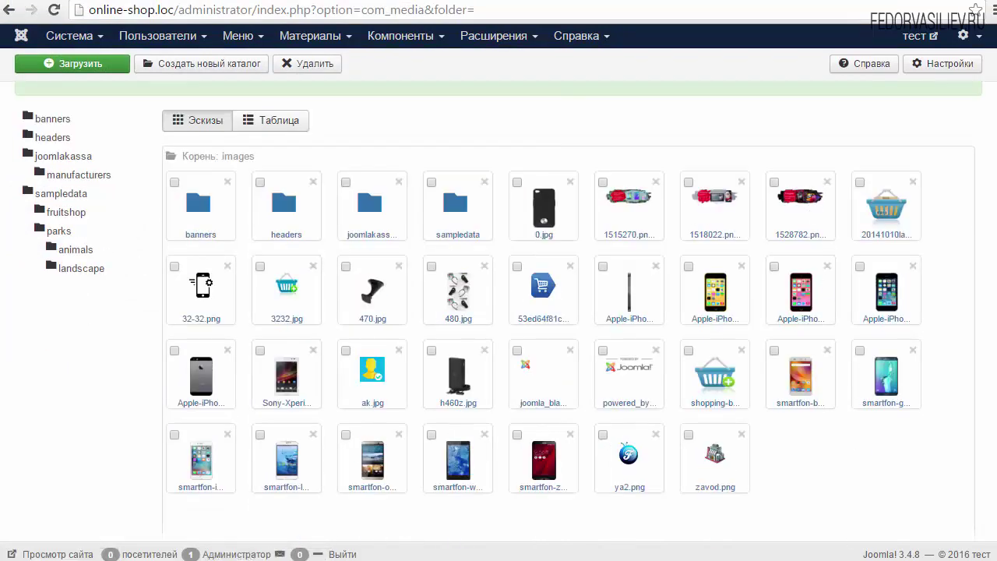
click(616, 461)
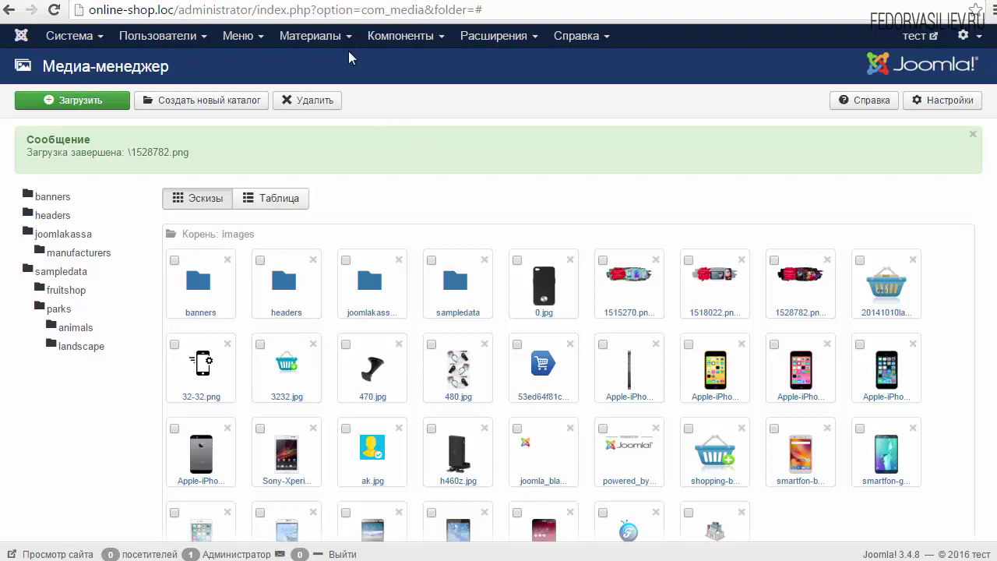
Start a new article in the article manager and open its image insertion dialog.
click(316, 37)
click(327, 62)
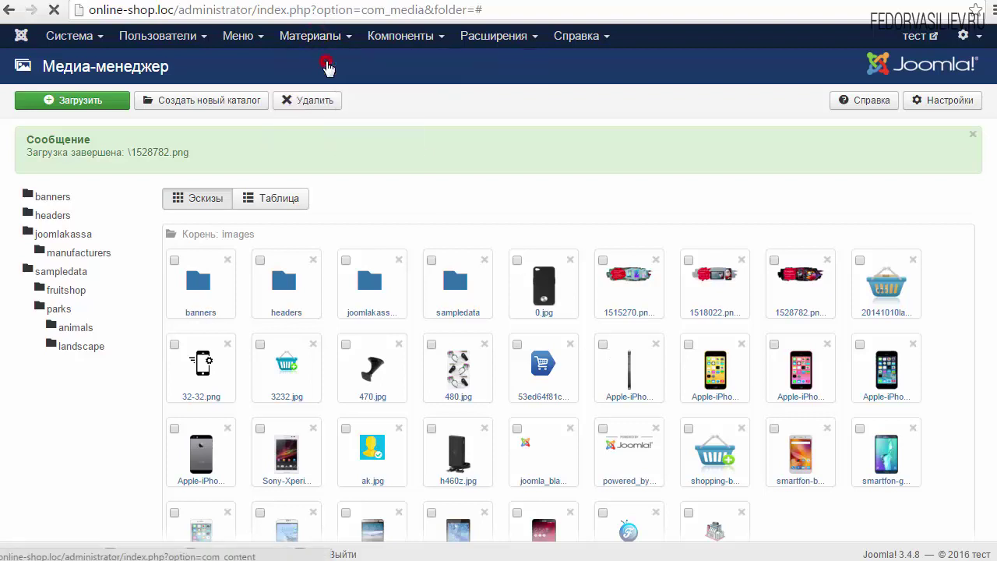
click(47, 101)
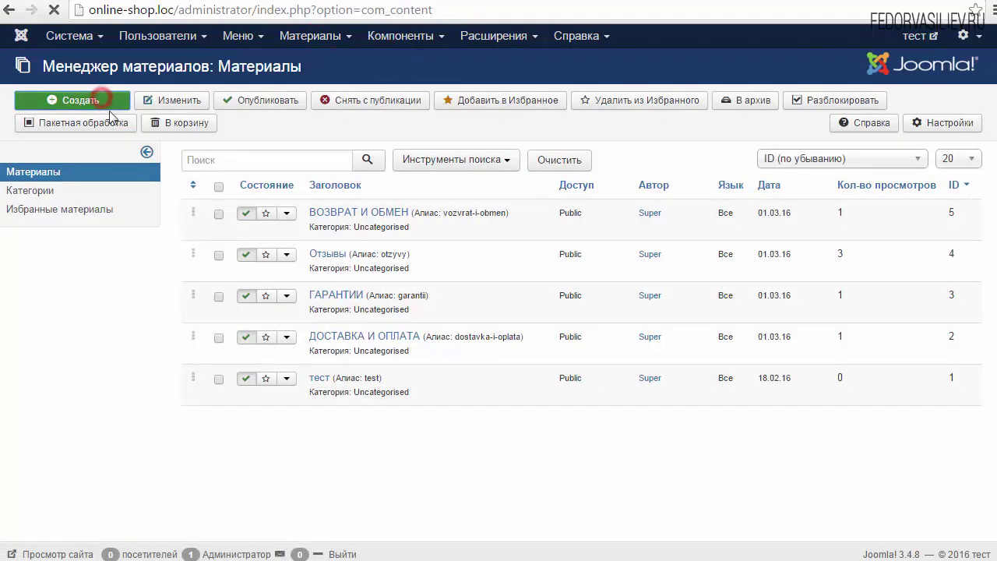
scroll(350, 351, down, 4)
click(400, 483)
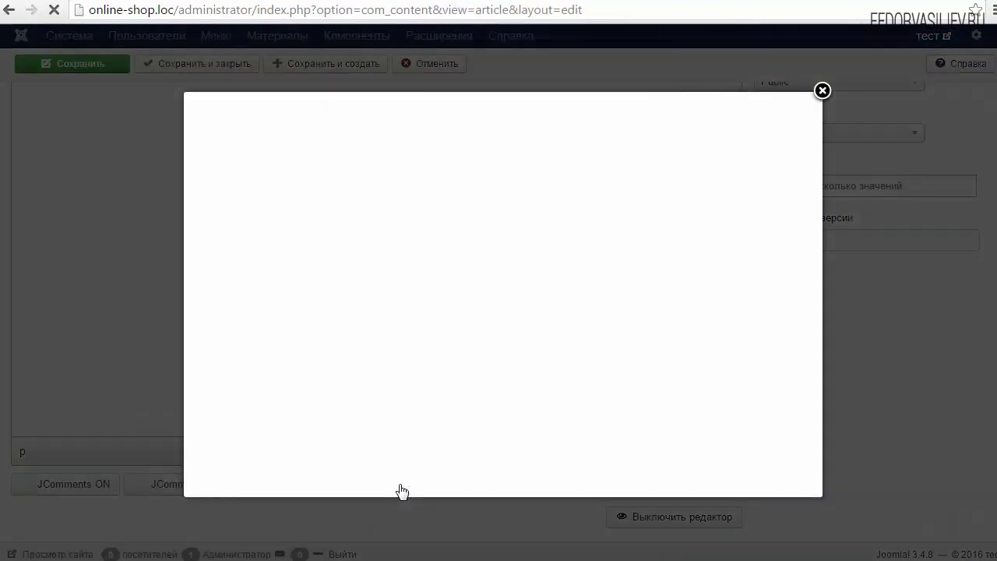
Copy the image URL of 1528782.png from the image dialog, then discard the new article.
click(244, 317)
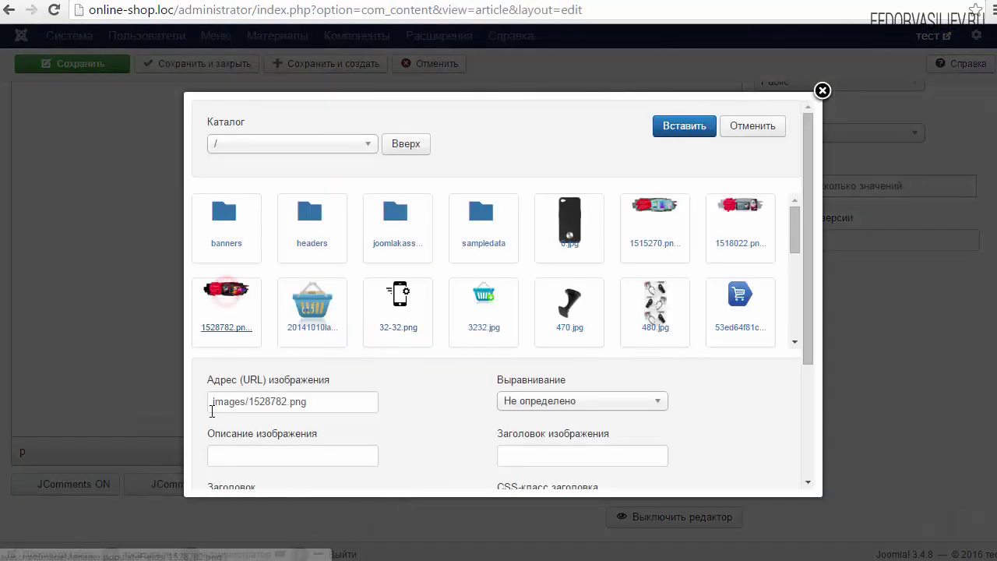
drag(326, 401, 193, 400)
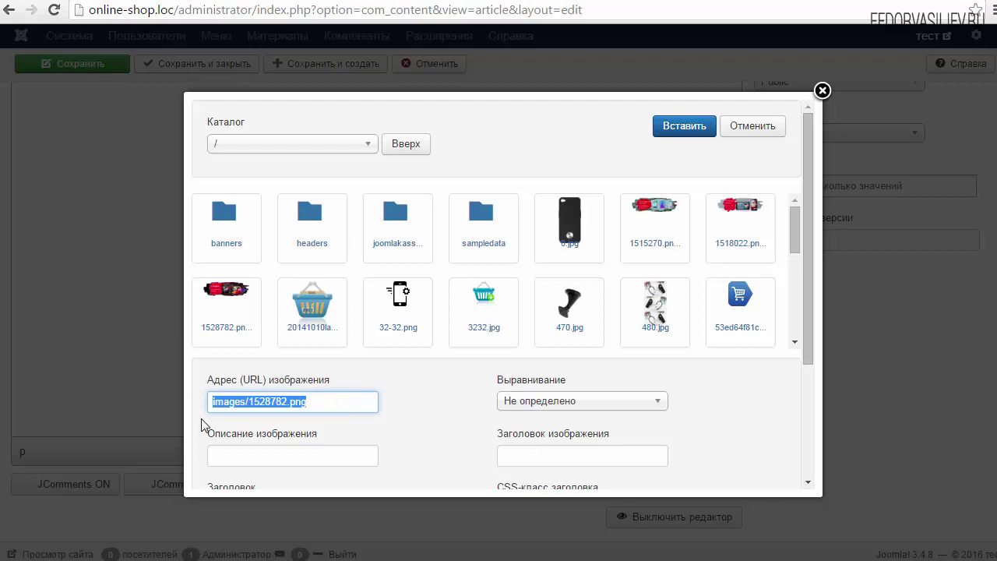
click(236, 400)
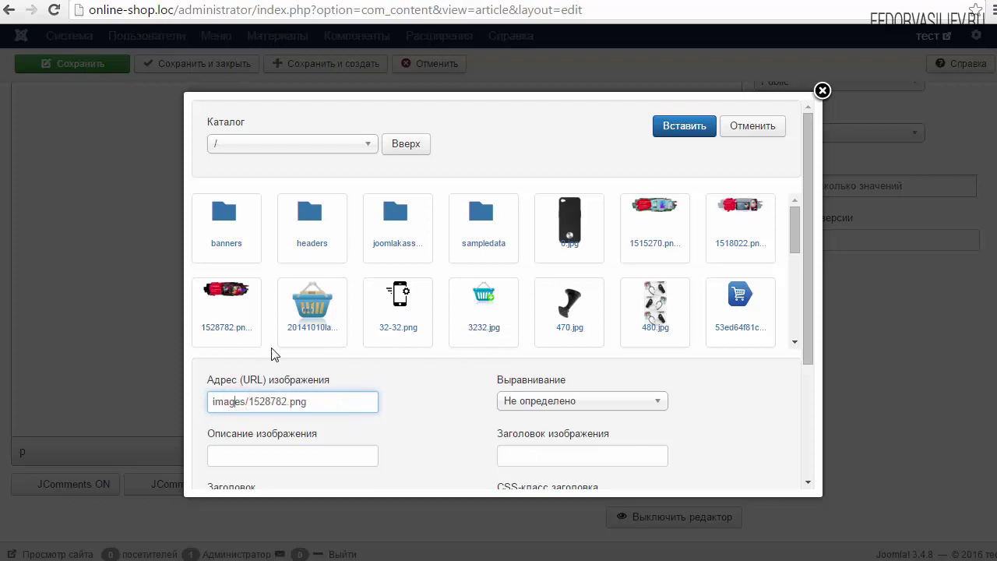
click(217, 297)
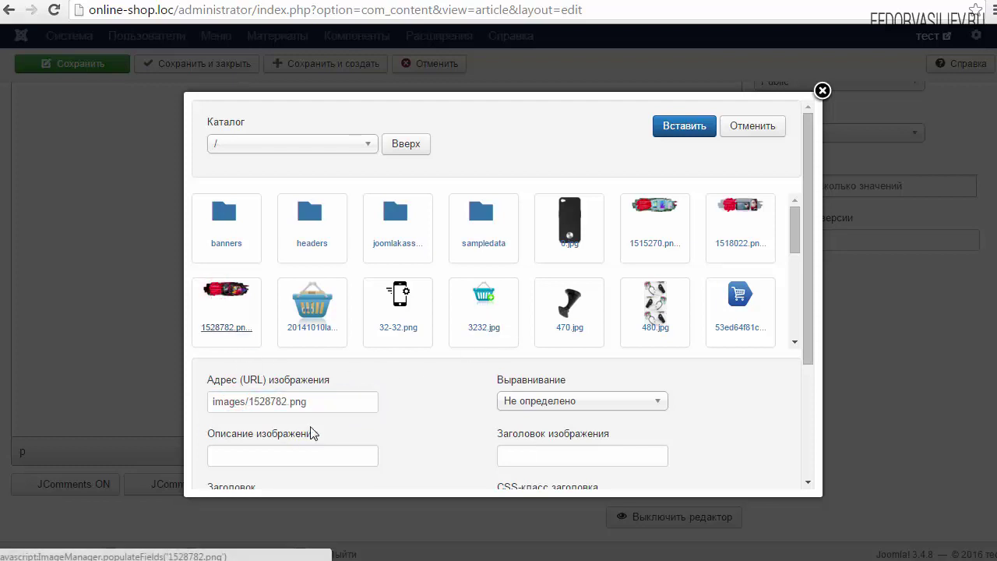
triple_click(327, 400)
right_click(232, 400)
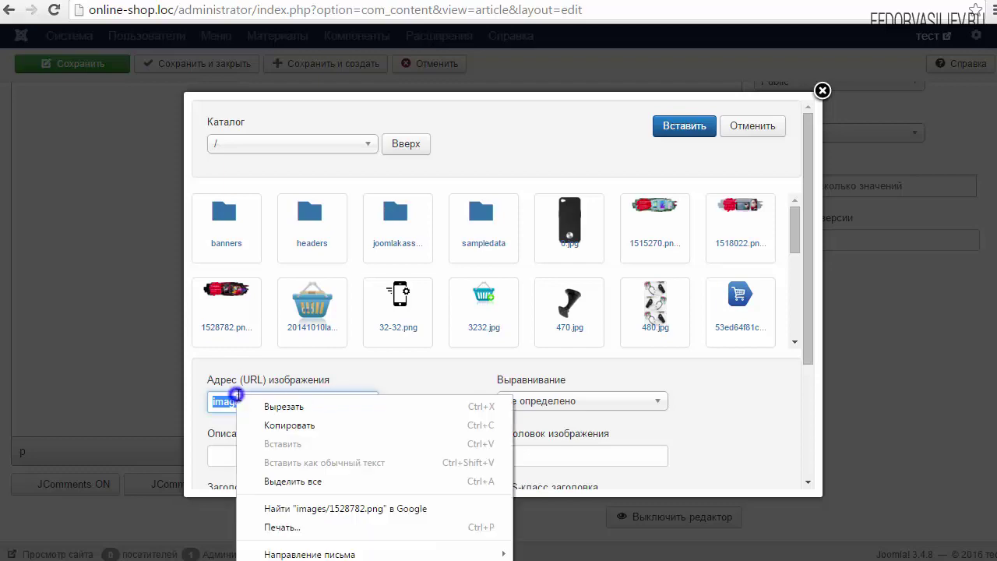
click(280, 426)
click(823, 91)
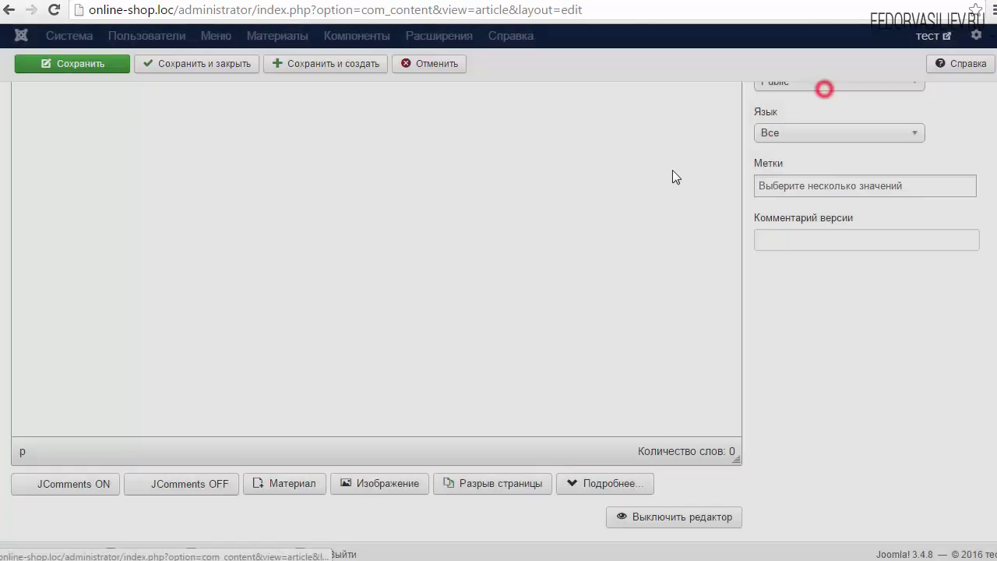
scroll(674, 176, up, 5)
click(413, 99)
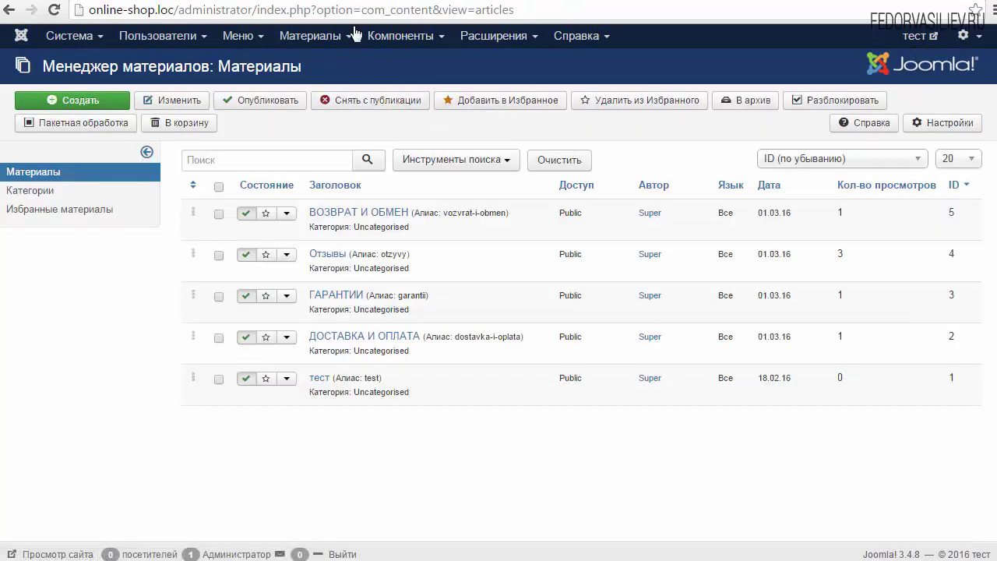
Open the Widgetkit component and start creating the first slideshow.
click(373, 36)
click(397, 101)
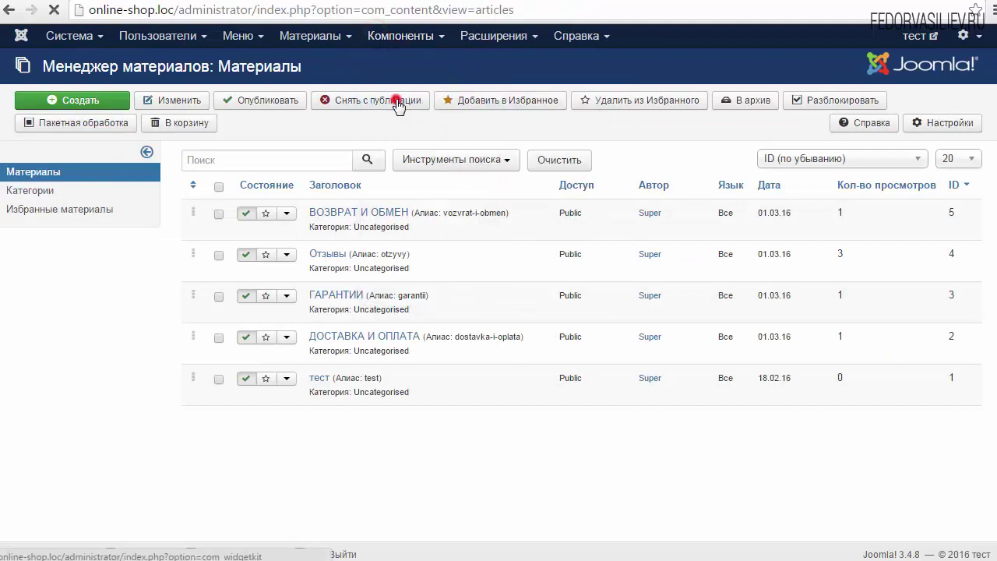
click(45, 142)
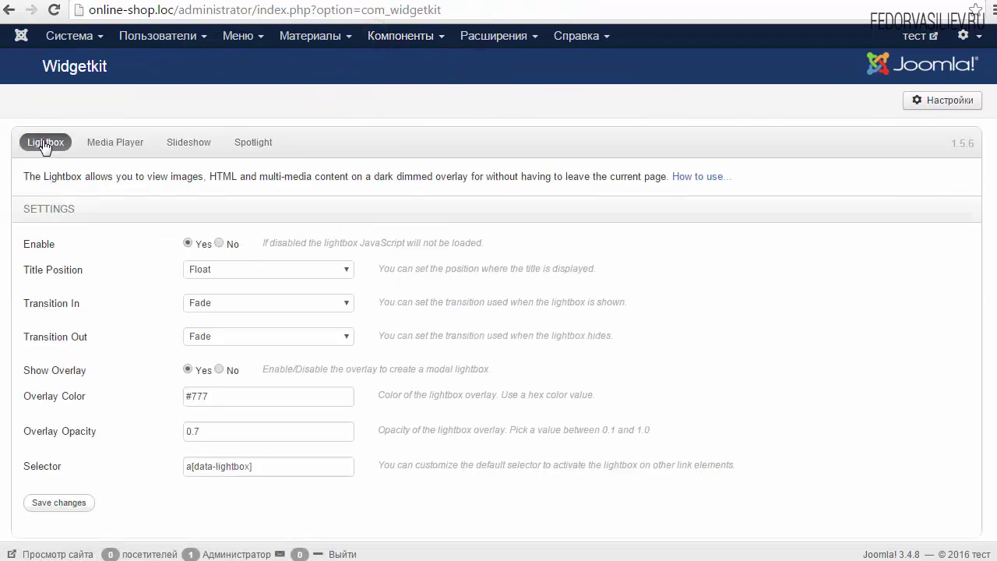
click(189, 141)
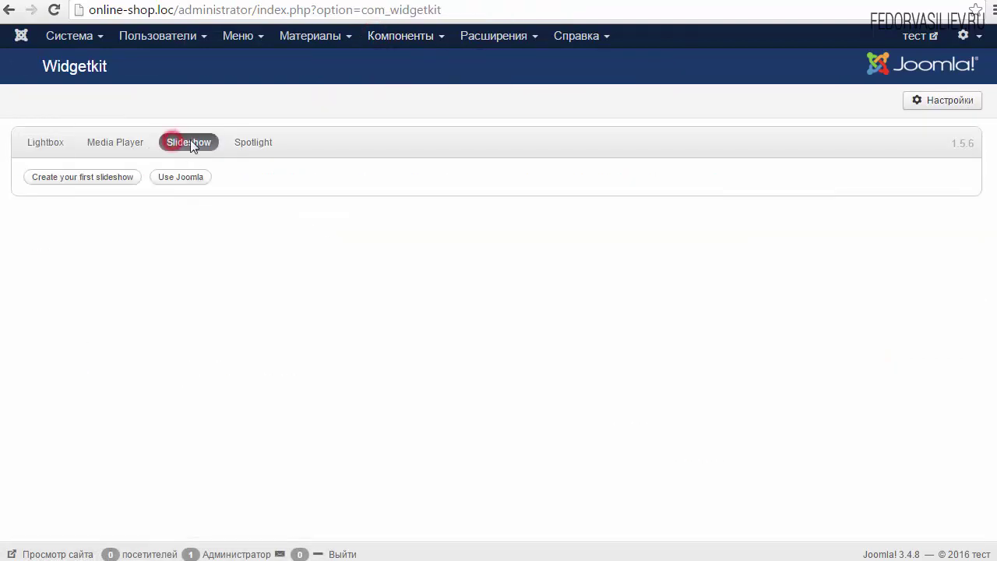
click(67, 191)
Insert the image images/1528782.png into the content of the slideshow's first slide using the copied path.
scroll(141, 294, down, 3)
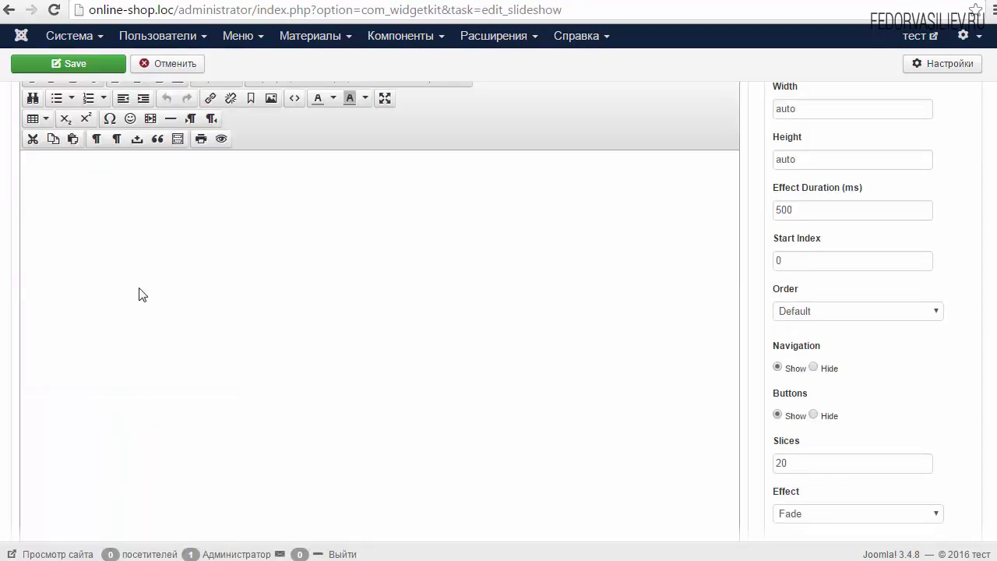
scroll(176, 268, down, 2)
scroll(176, 270, up, 2)
scroll(187, 273, up, 2)
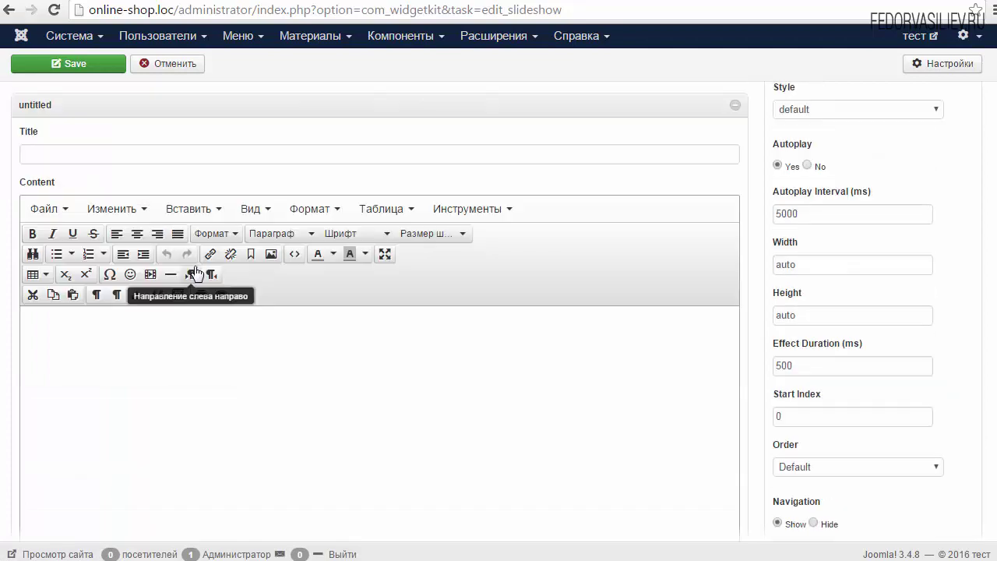
click(271, 255)
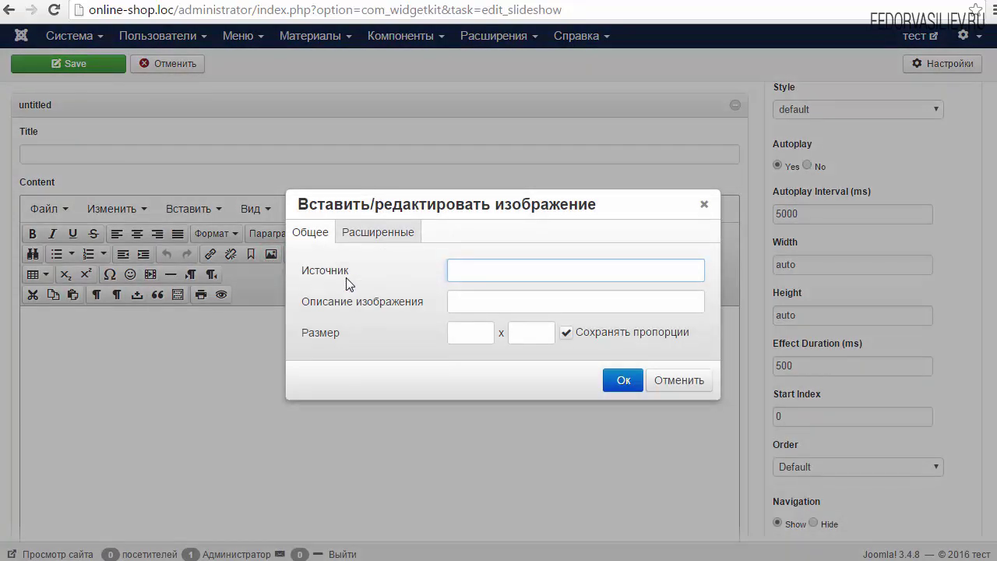
right_click(489, 270)
click(514, 366)
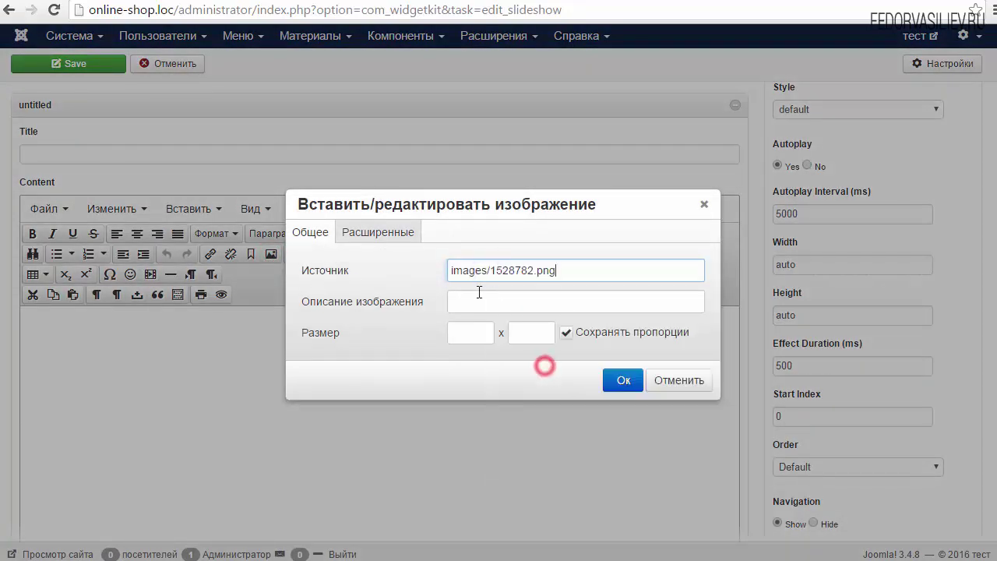
triple_click(578, 270)
click(485, 267)
click(624, 379)
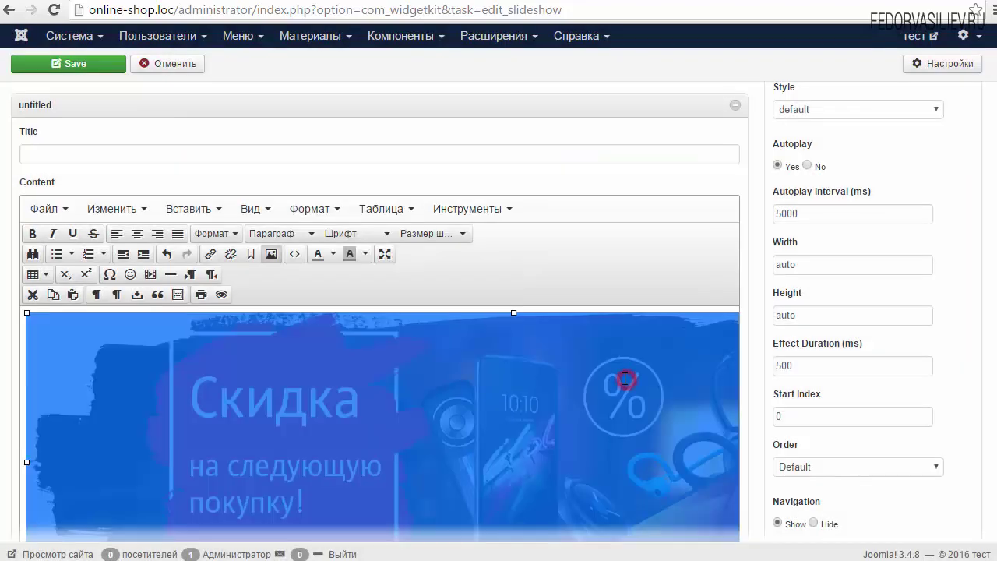
click(395, 306)
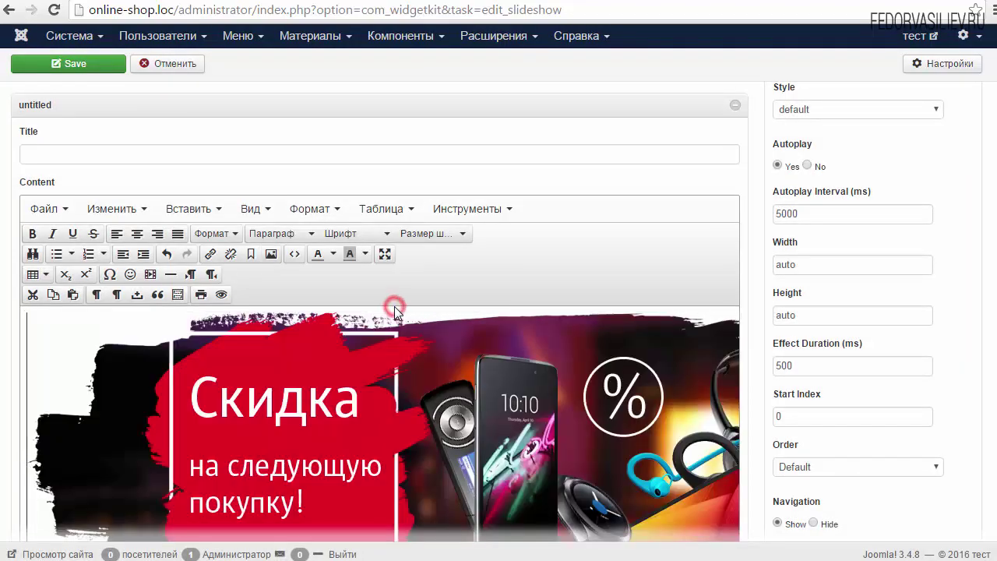
Name the slideshow "слайд", save it and return to the slideshow list.
scroll(394, 306, down, 3)
scroll(133, 155, up, 5)
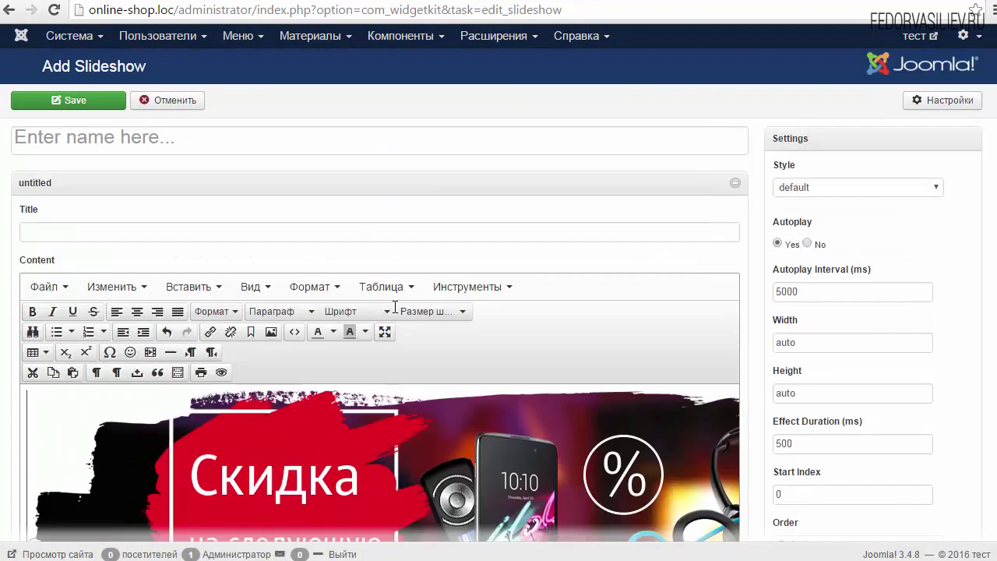
click(84, 103)
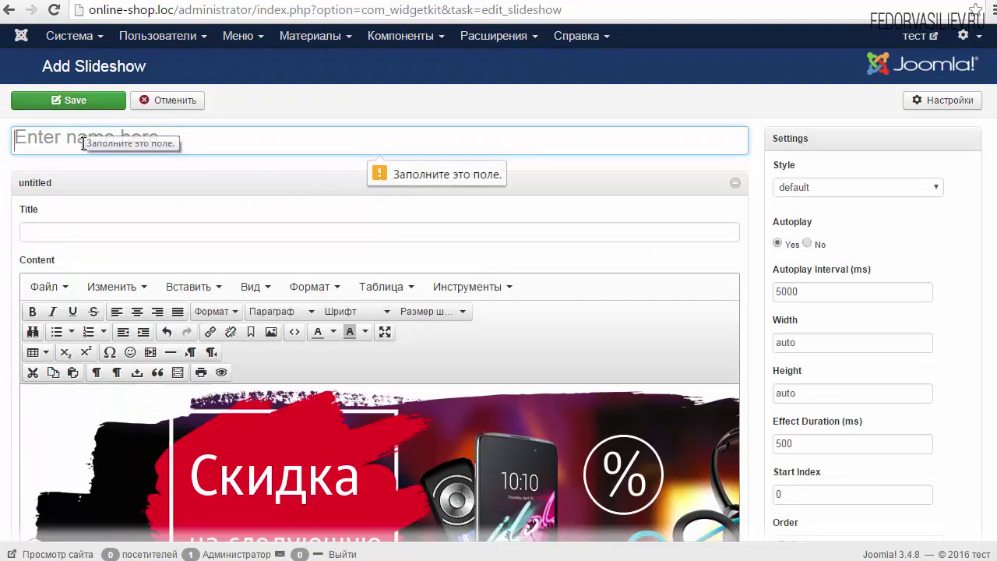
text(слайд)
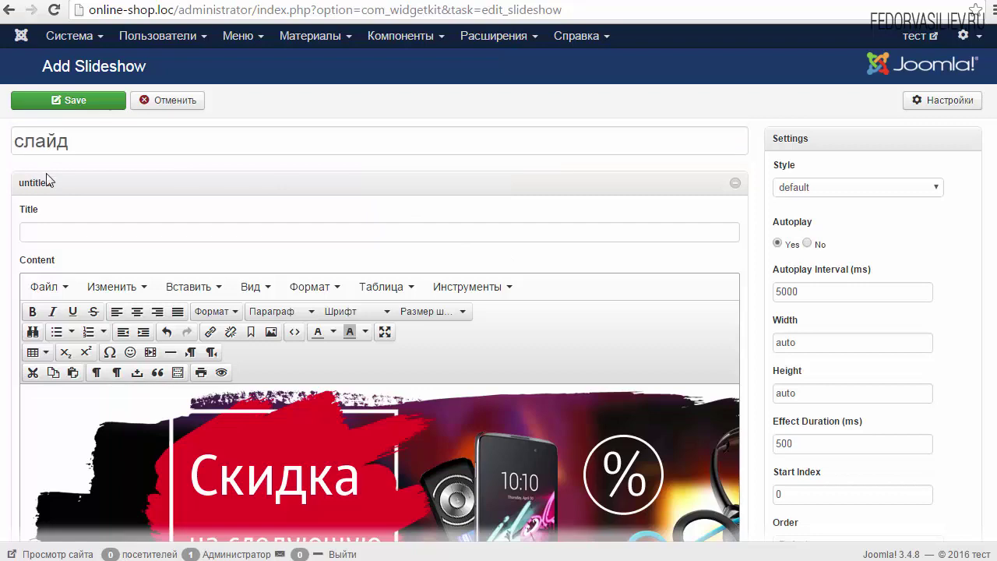
click(73, 102)
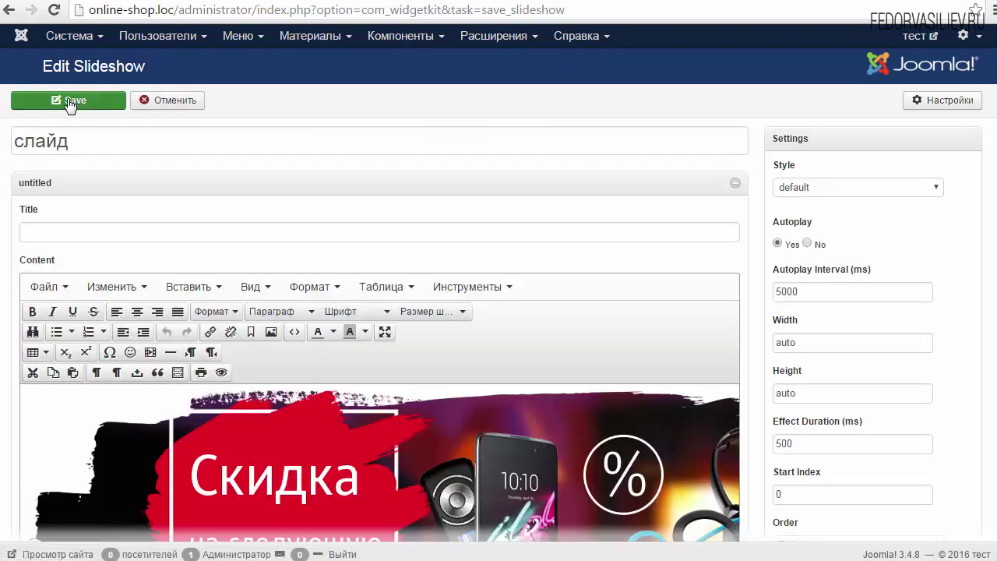
click(166, 103)
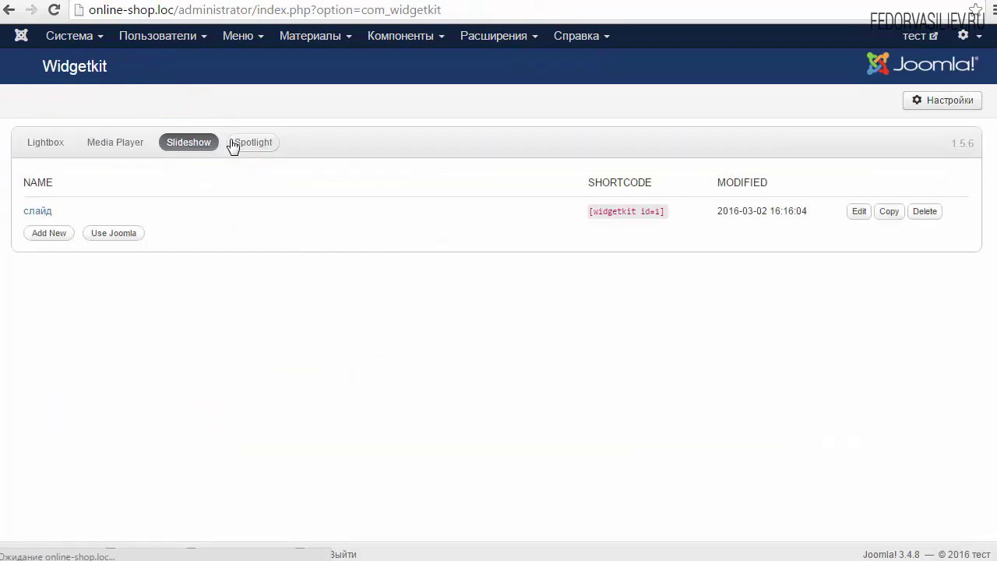
Start another new article and open its image insertion dialog.
click(303, 39)
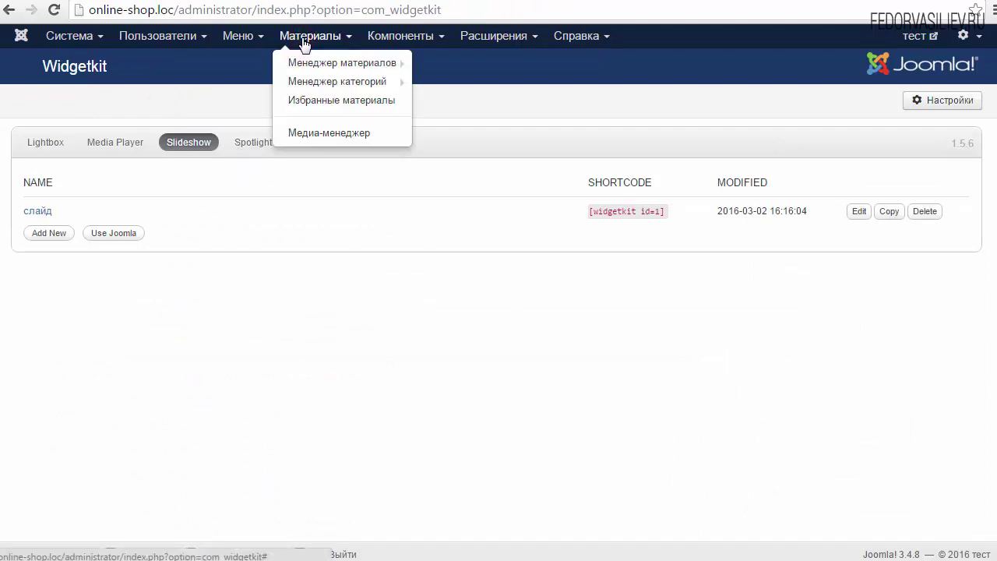
mouse_move(316, 67)
click(440, 65)
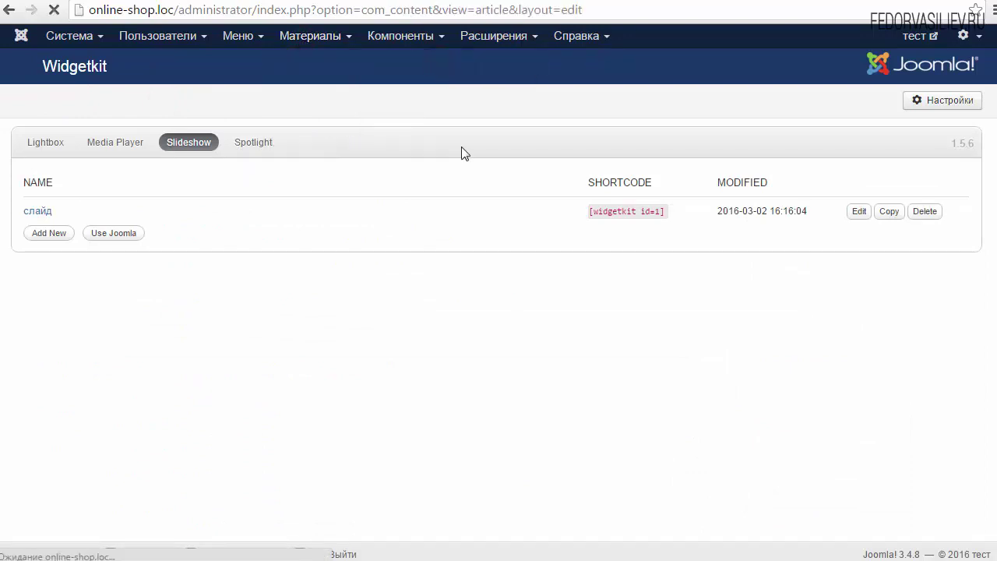
scroll(249, 401, down, 4)
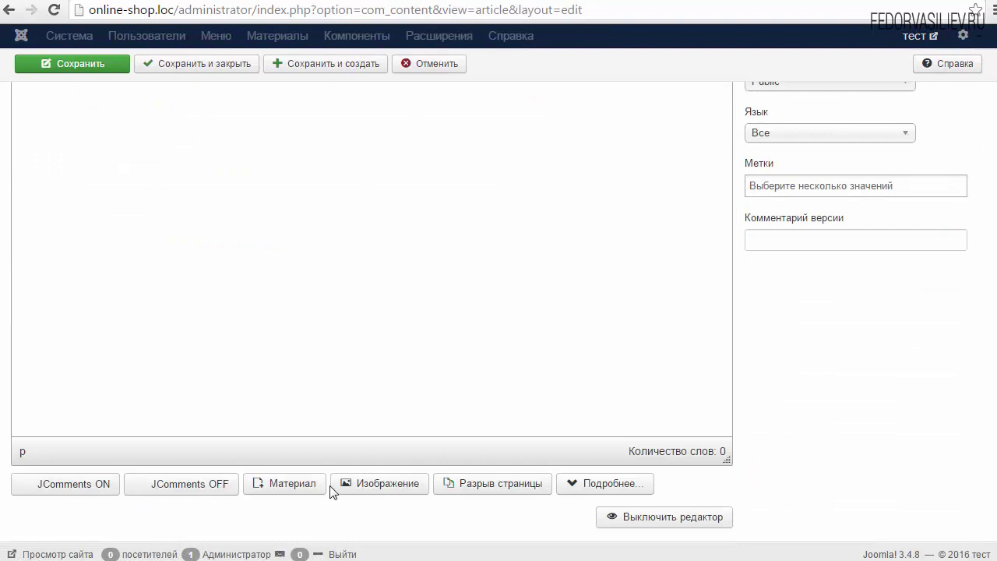
click(362, 483)
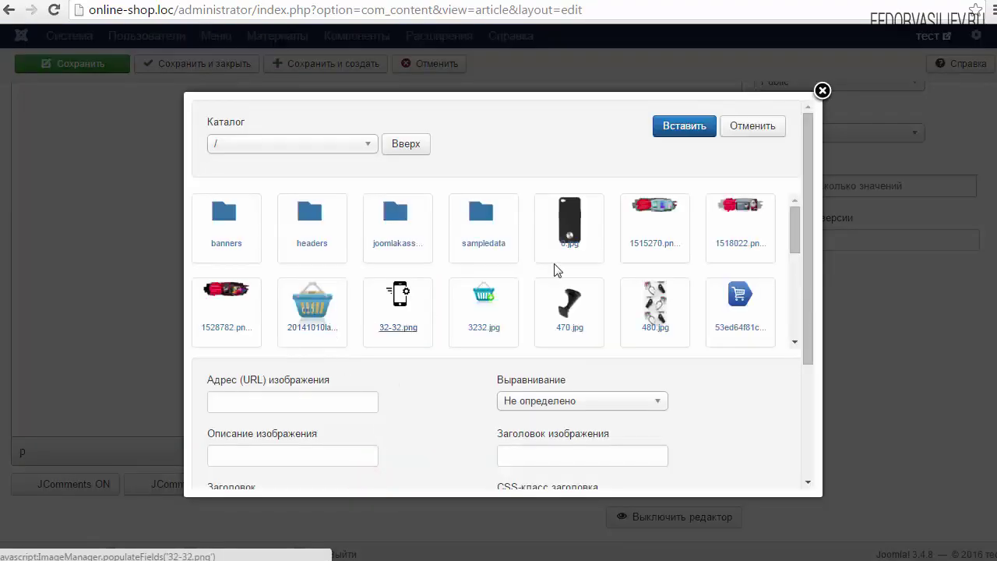
Copy the image URL of 1515270.png from the image dialog, then discard the unsaved article.
click(654, 207)
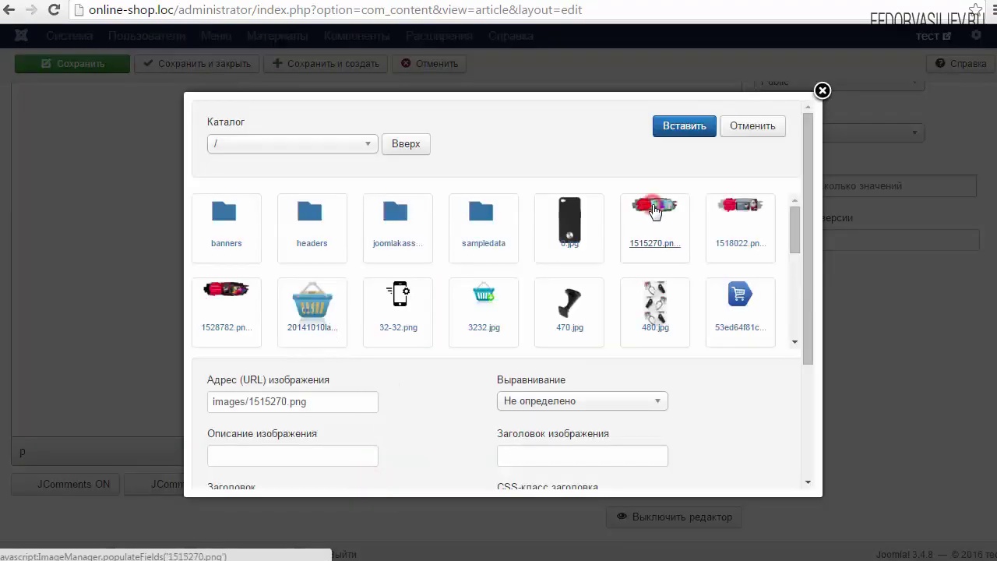
triple_click(335, 405)
right_click(232, 400)
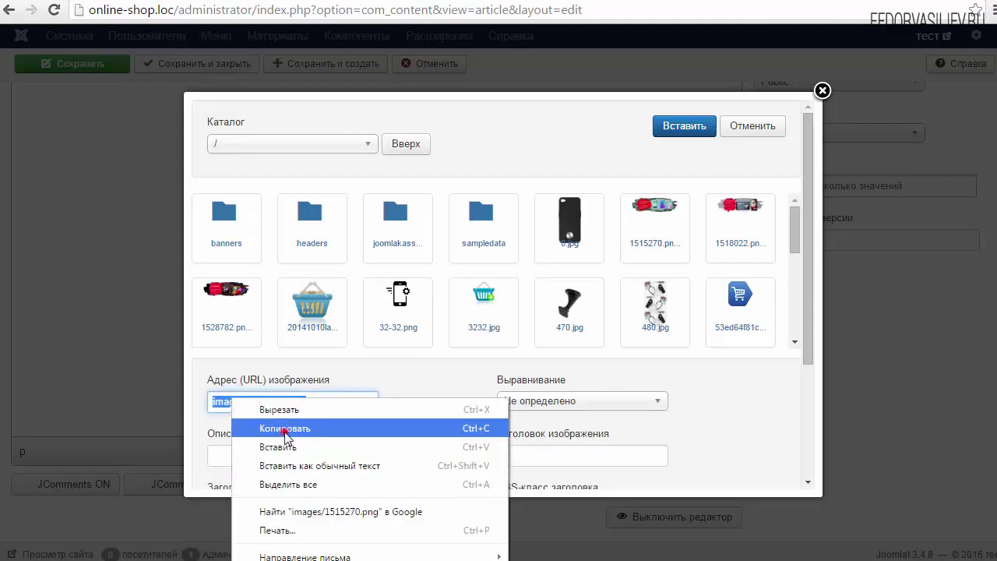
click(285, 436)
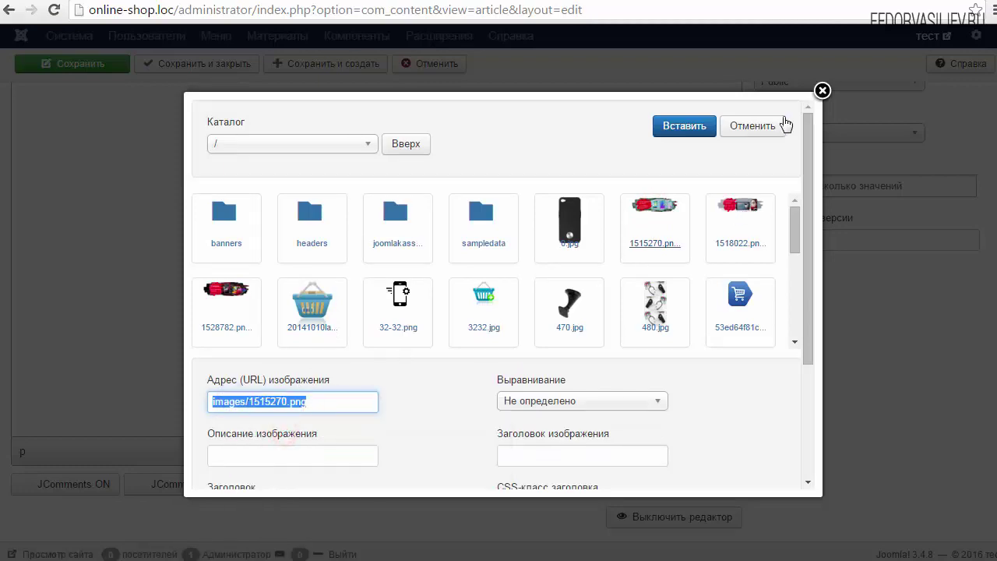
click(822, 90)
click(433, 101)
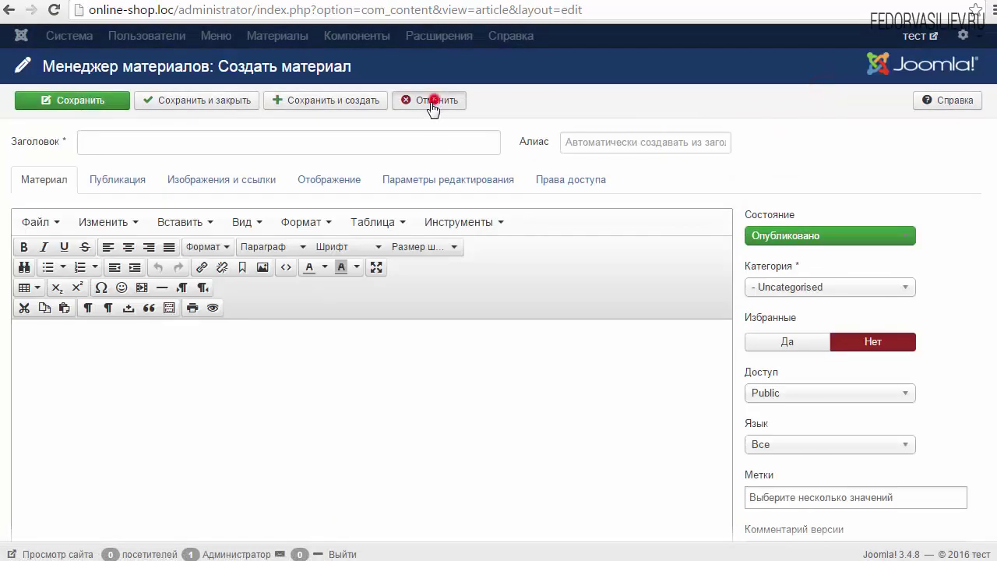
Open the "слайд" slideshow in the Widgetkit component for editing.
click(395, 35)
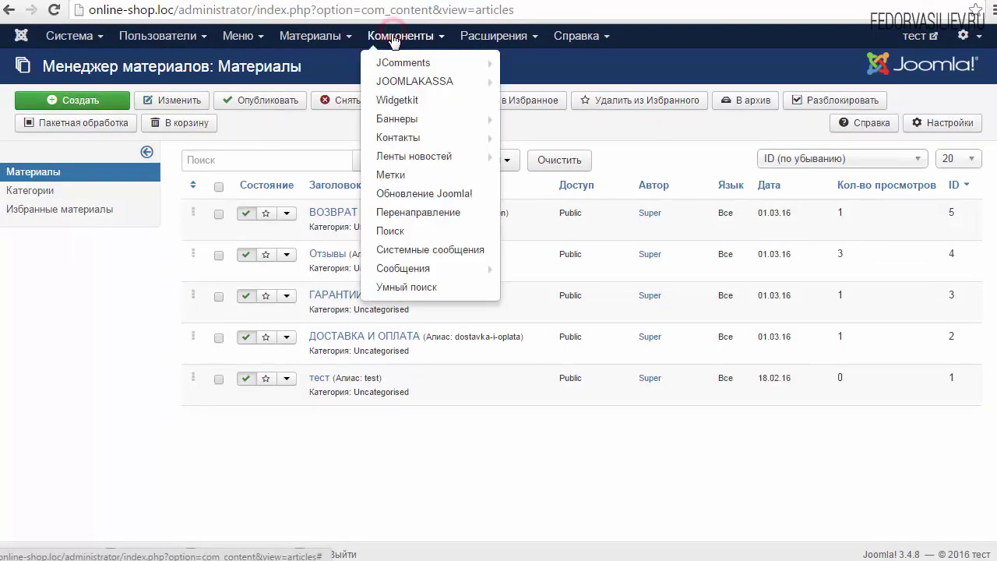
click(406, 100)
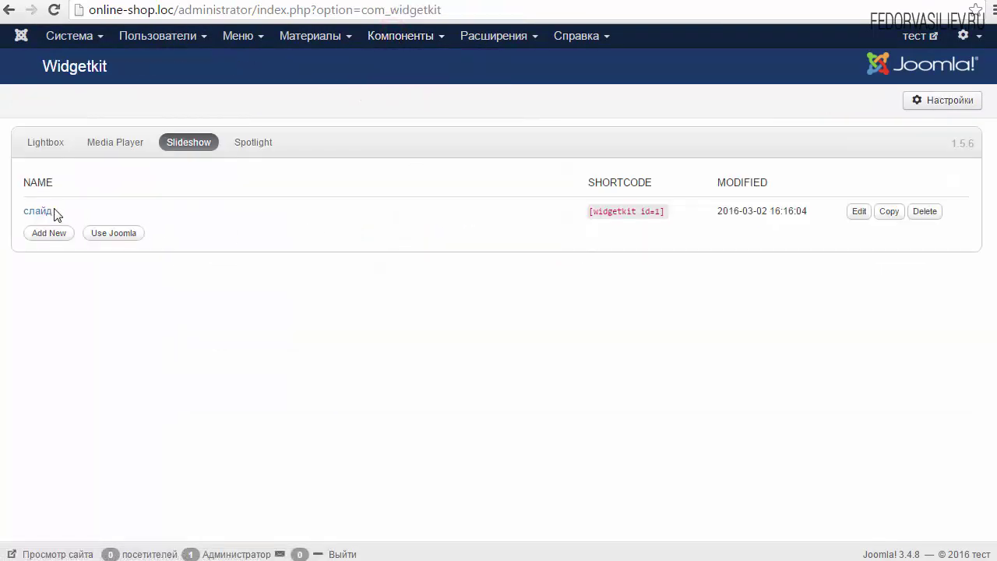
click(38, 211)
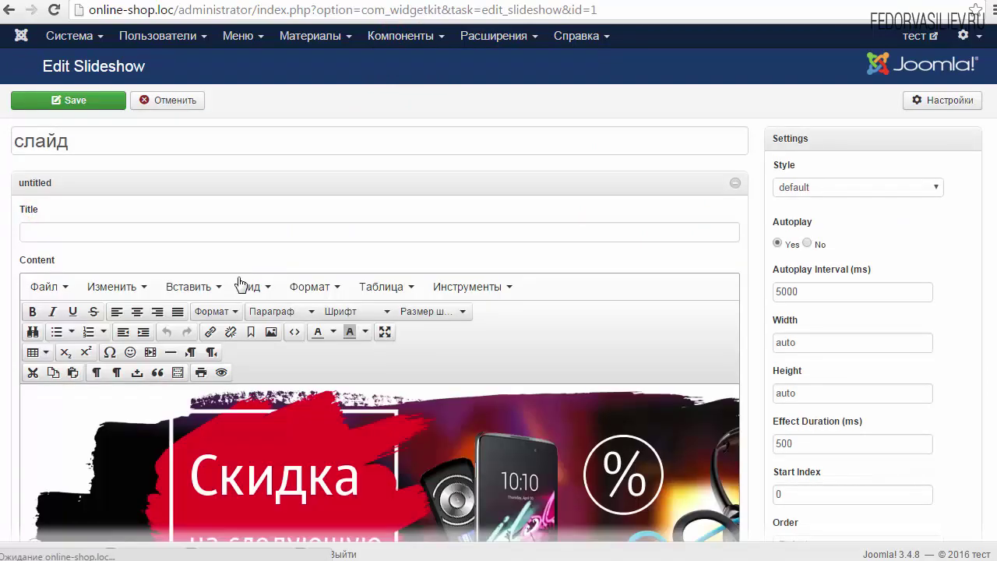
Add a second item to the "слайд" slideshow below the existing banner item.
scroll(277, 239, down, 3)
scroll(287, 239, down, 3)
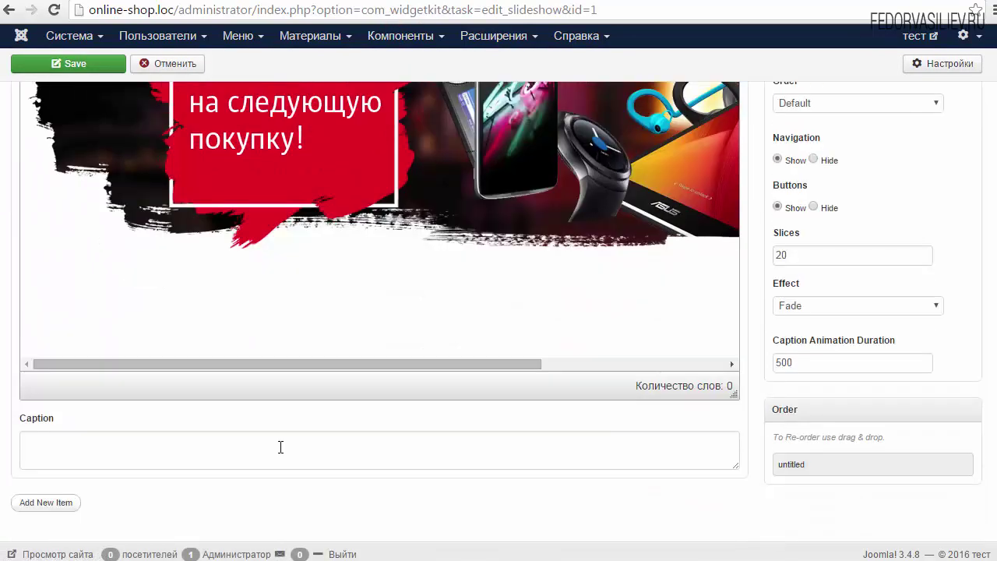
click(48, 503)
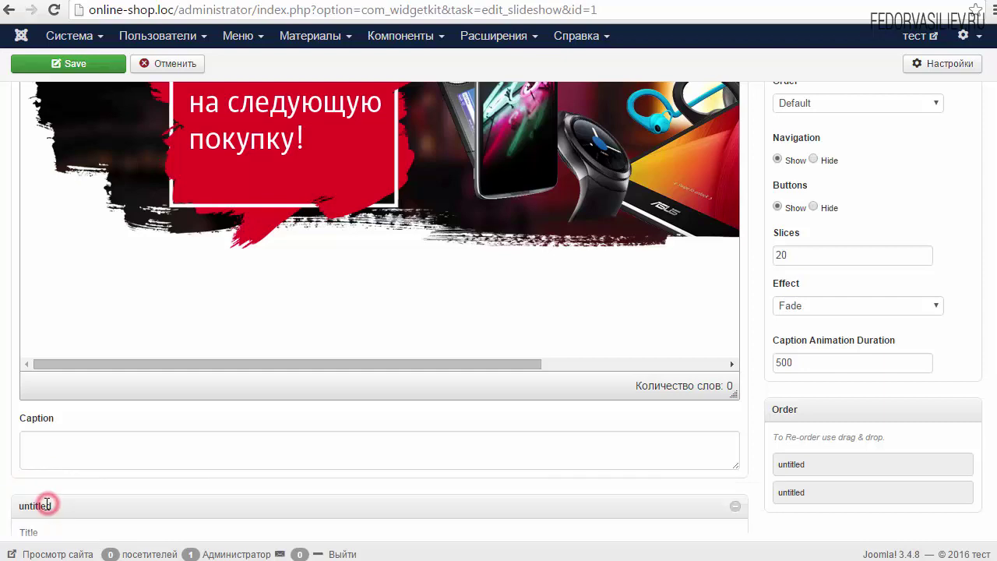
scroll(151, 441, down, 2)
scroll(125, 339, down, 10)
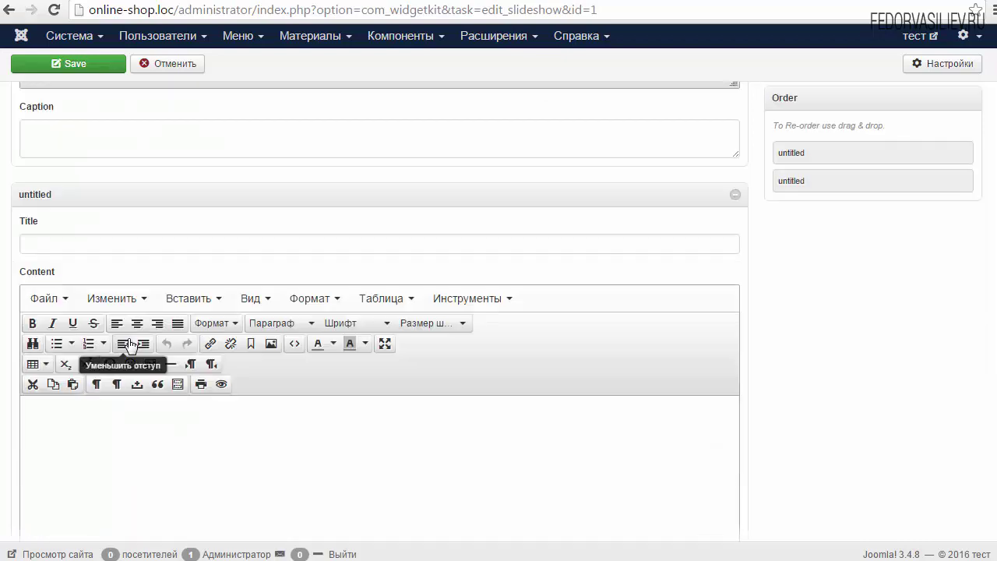
Insert the copied image 1515270.png into the second item's content, then save the slideshow and return to the slideshow list.
scroll(186, 363, up, 7)
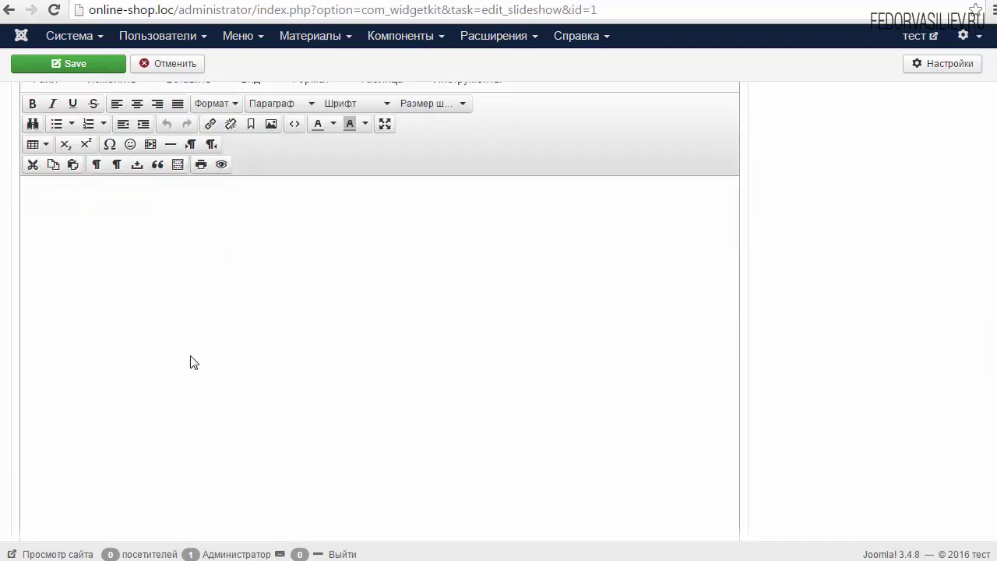
click(270, 203)
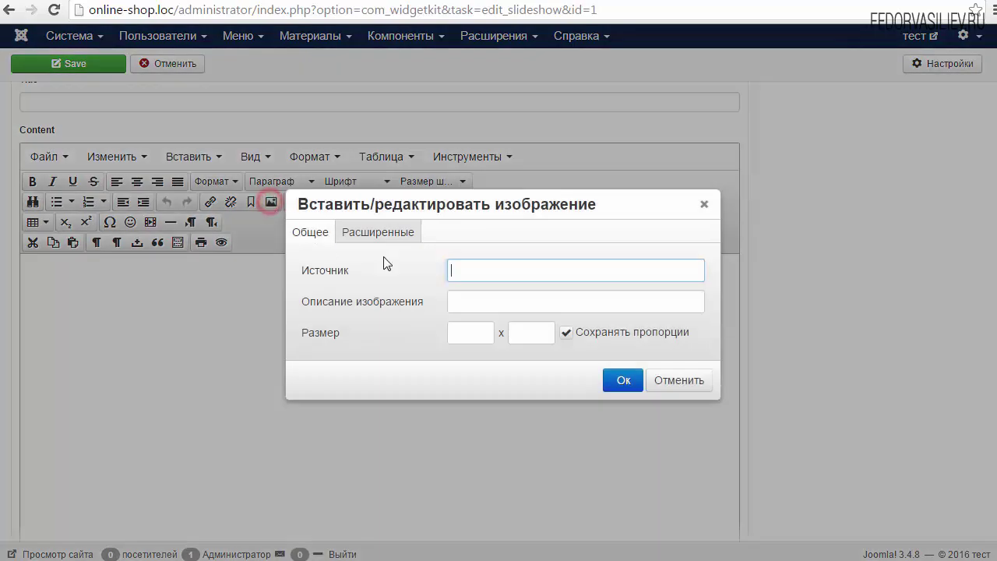
right_click(471, 270)
click(517, 363)
click(625, 382)
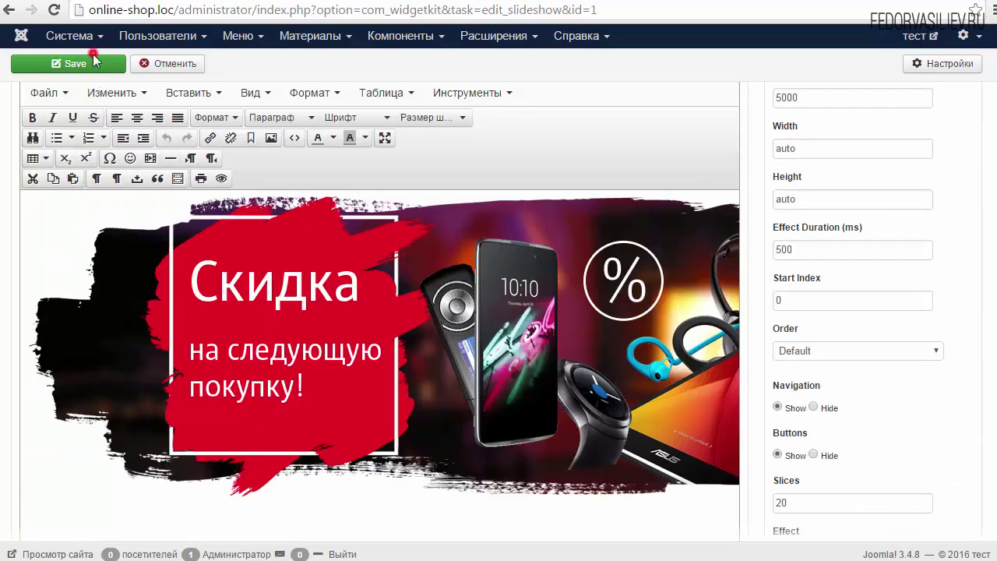
click(92, 65)
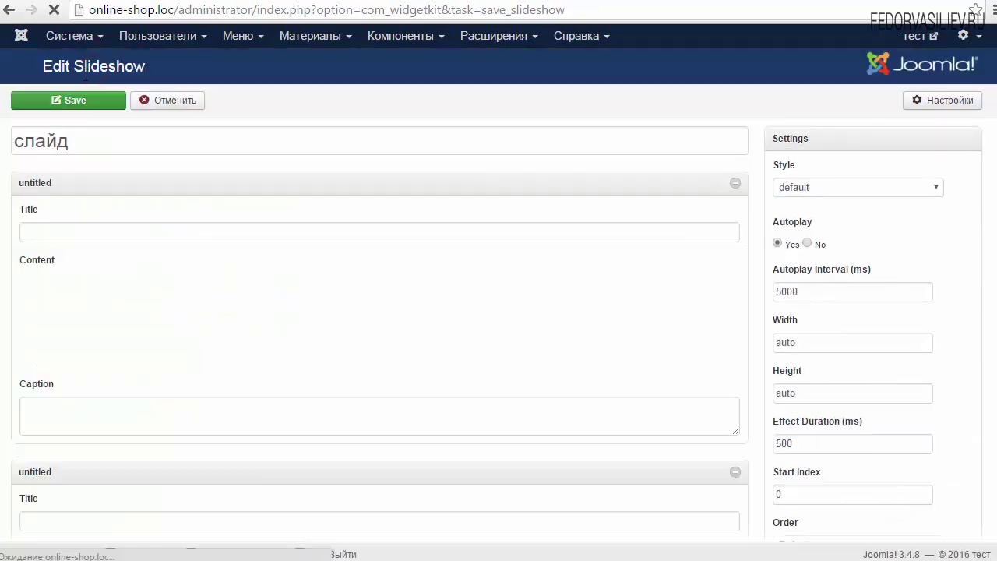
click(165, 100)
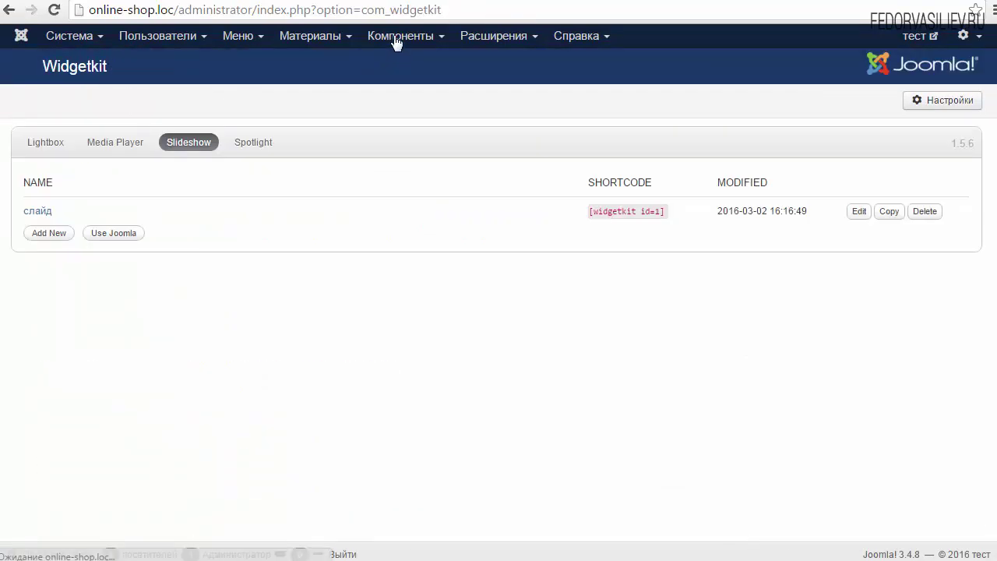
Create another new article and open its image insertion dialog to get the third banner's address.
click(396, 35)
click(315, 36)
mouse_move(397, 63)
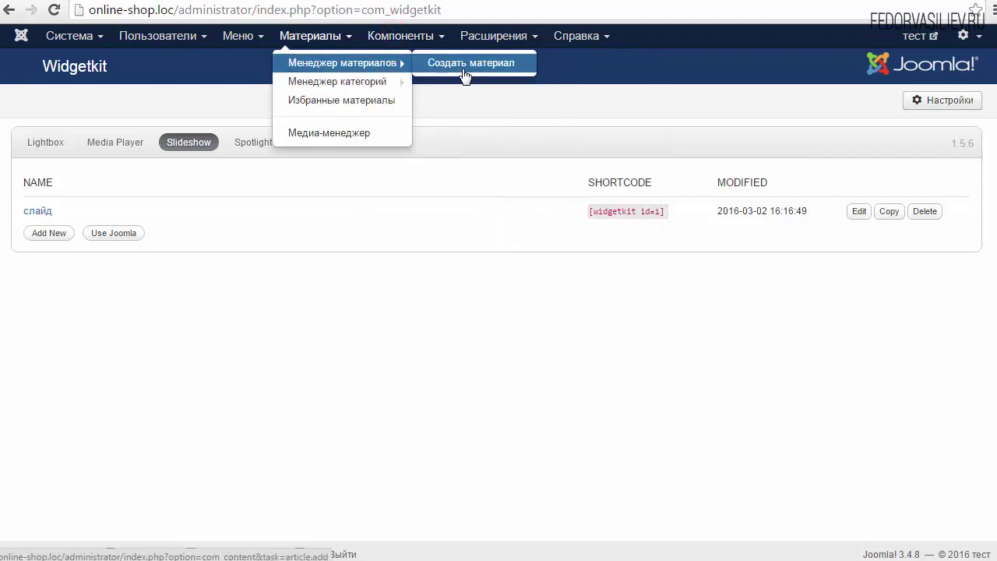
click(462, 69)
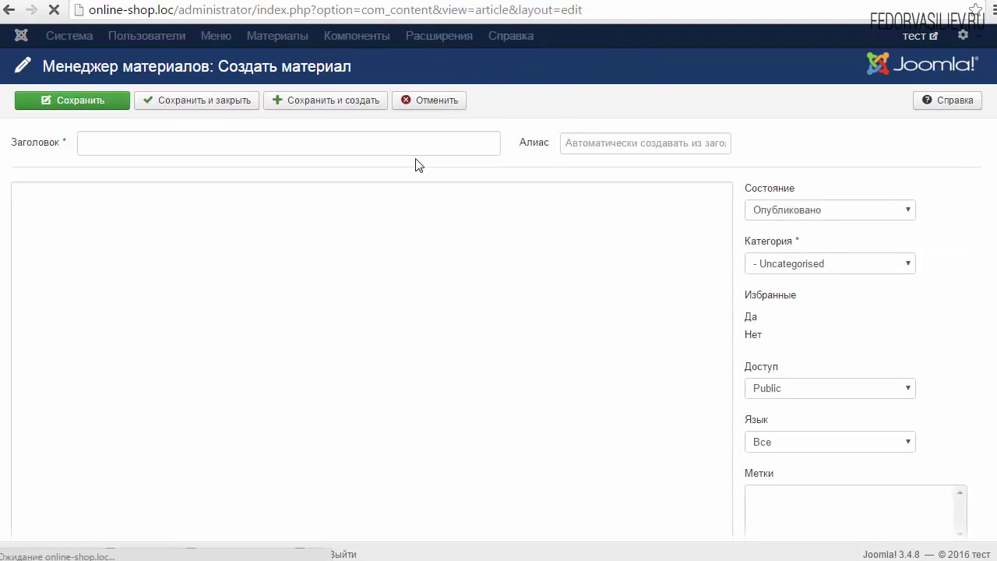
scroll(390, 325, down, 4)
click(378, 466)
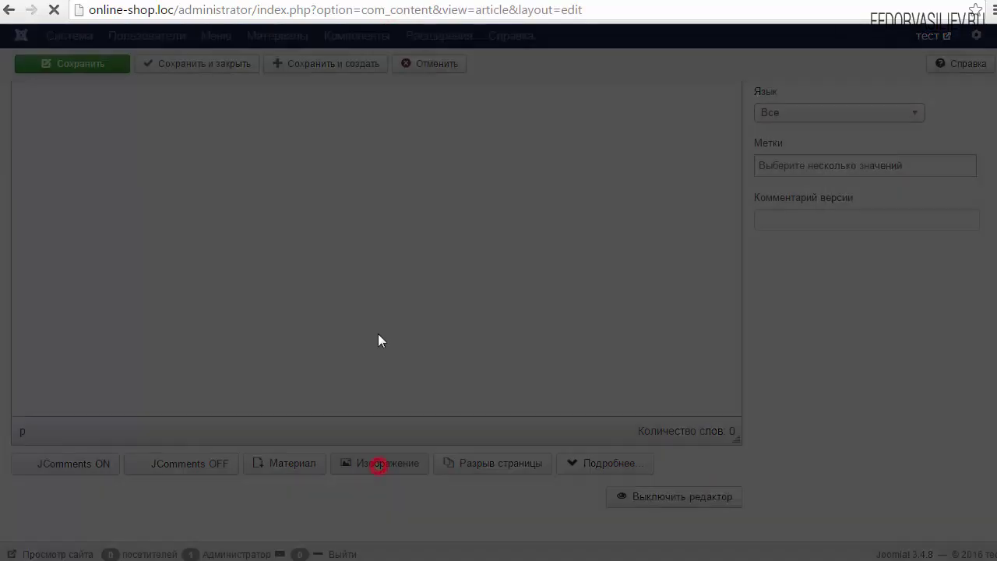
Copy the image URL images/1518022.png from the image dialog, then discard the unsaved article.
click(740, 222)
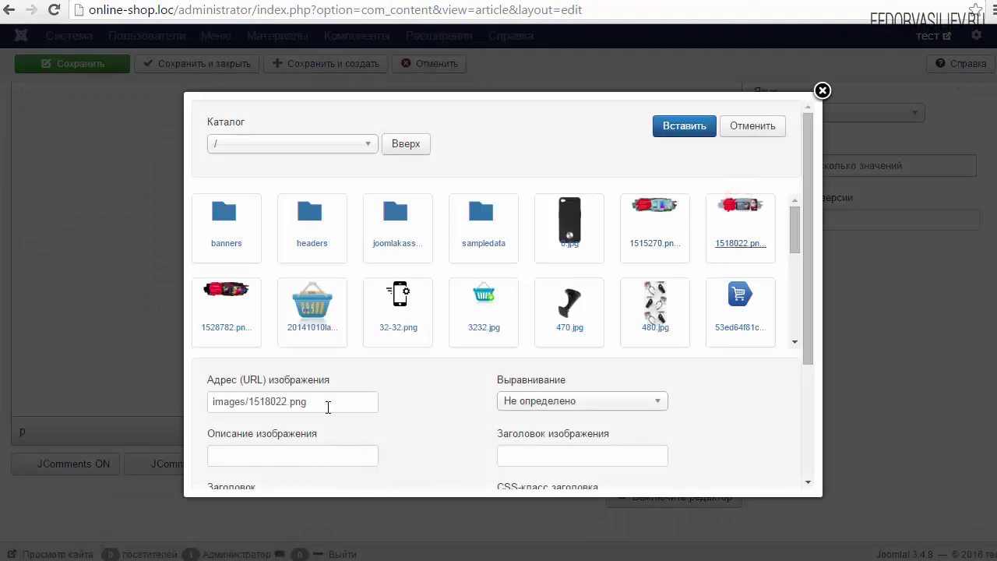
drag(327, 403, 204, 408)
right_click(261, 399)
click(285, 434)
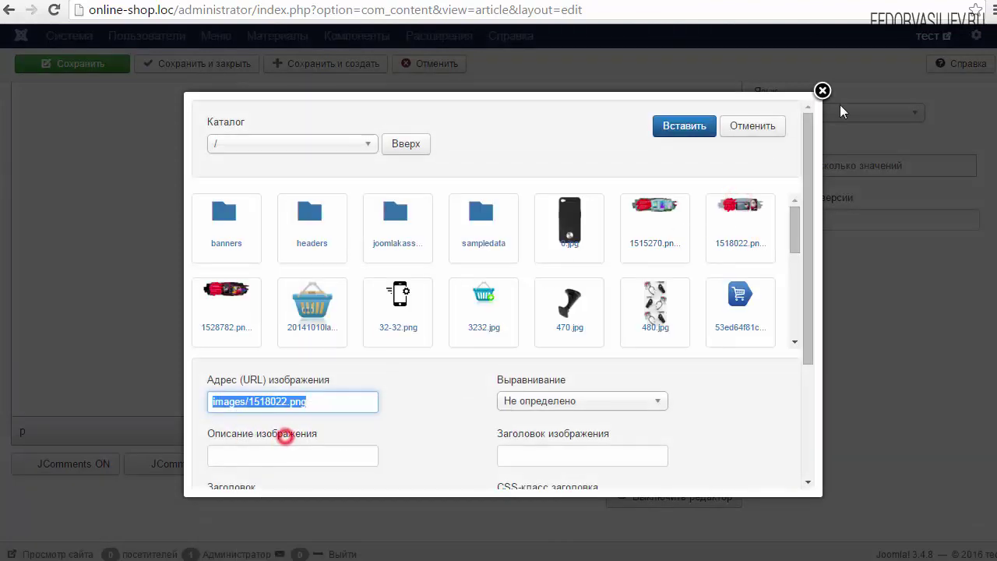
click(822, 92)
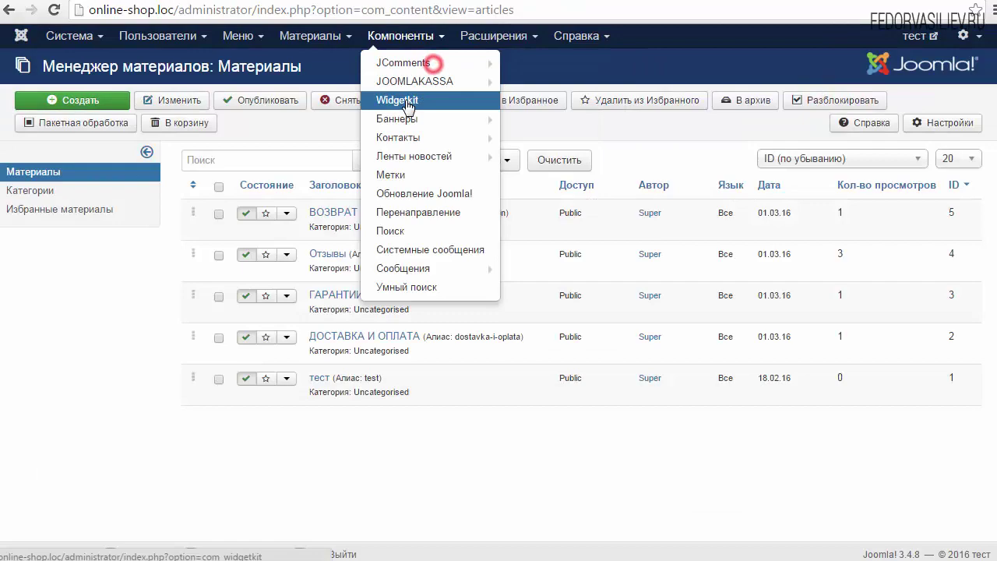
Reopen the "слайд" slideshow in the Widgetkit component and add a third item to it.
click(434, 98)
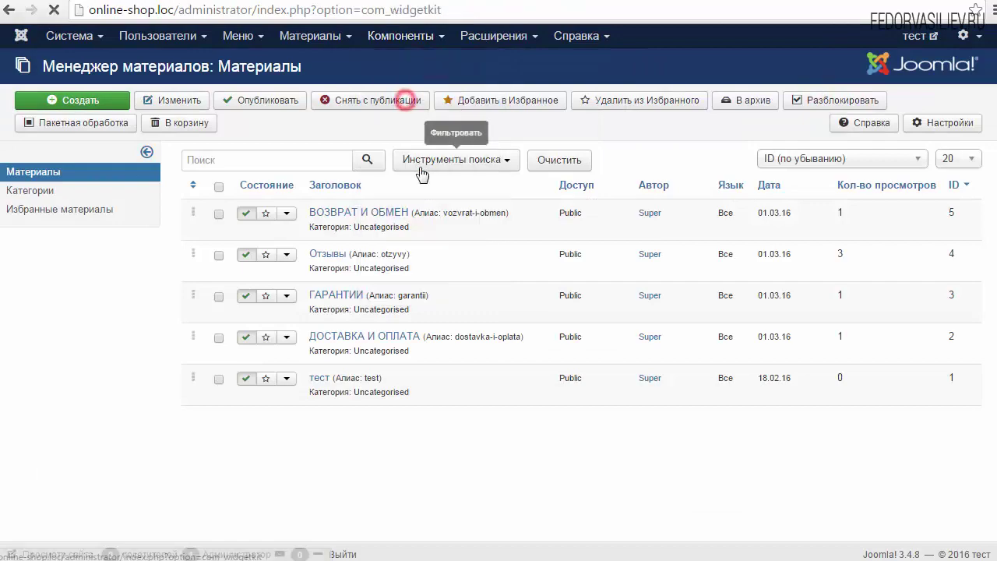
click(46, 214)
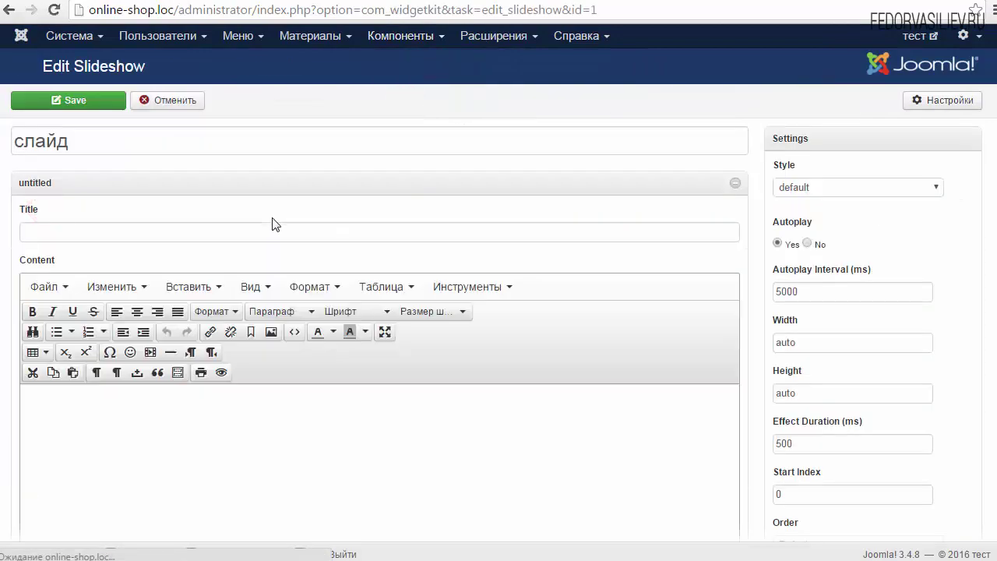
scroll(274, 234, down, 3)
scroll(252, 361, down, 4)
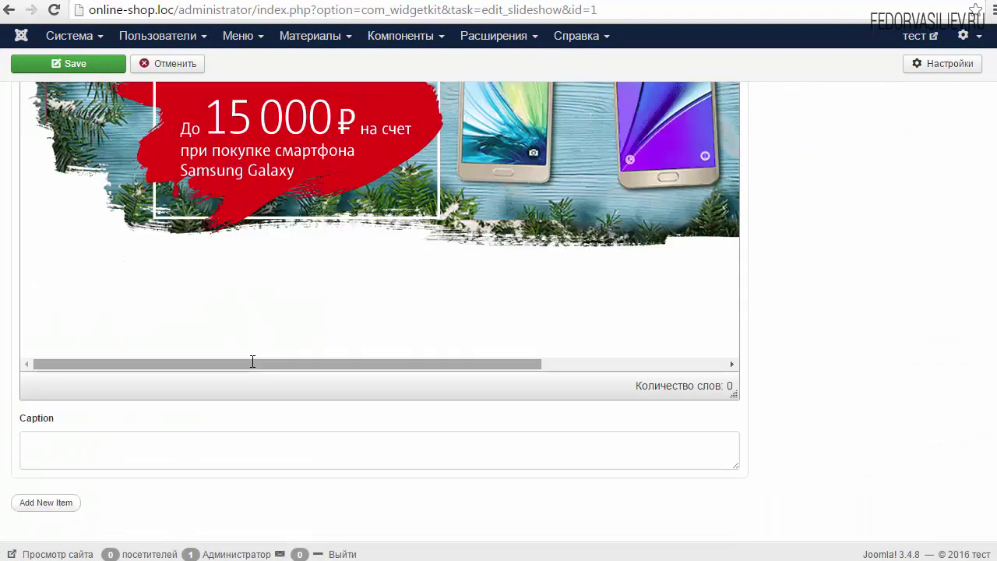
click(46, 502)
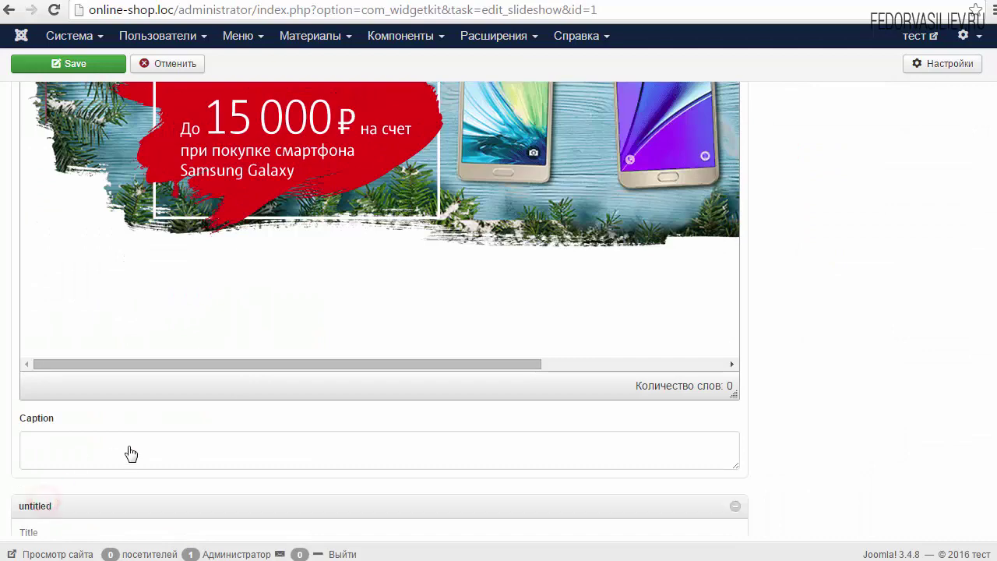
Insert the copied image images/1518022.png into the third item's content.
scroll(131, 429, down, 5)
click(271, 266)
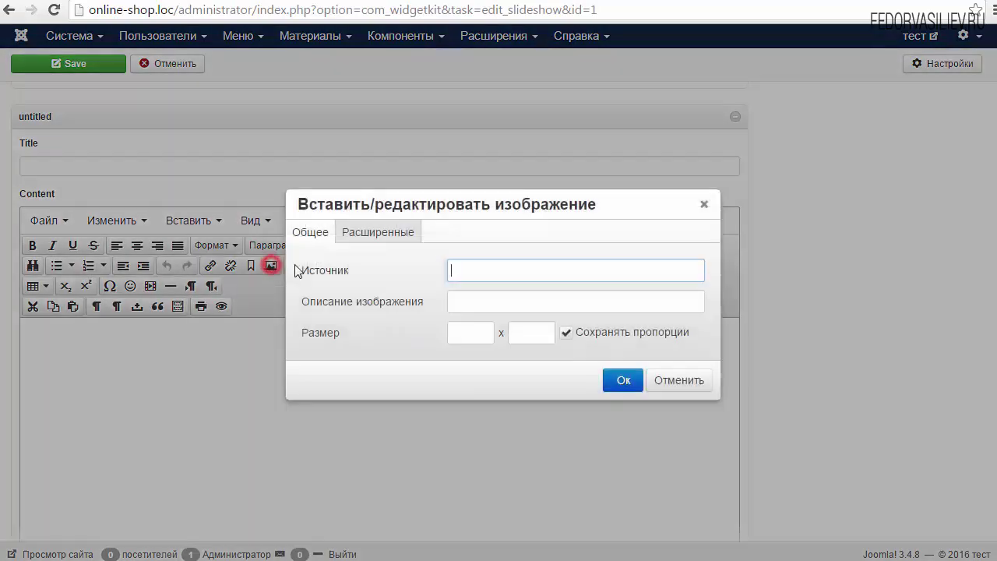
right_click(455, 270)
click(493, 366)
click(628, 378)
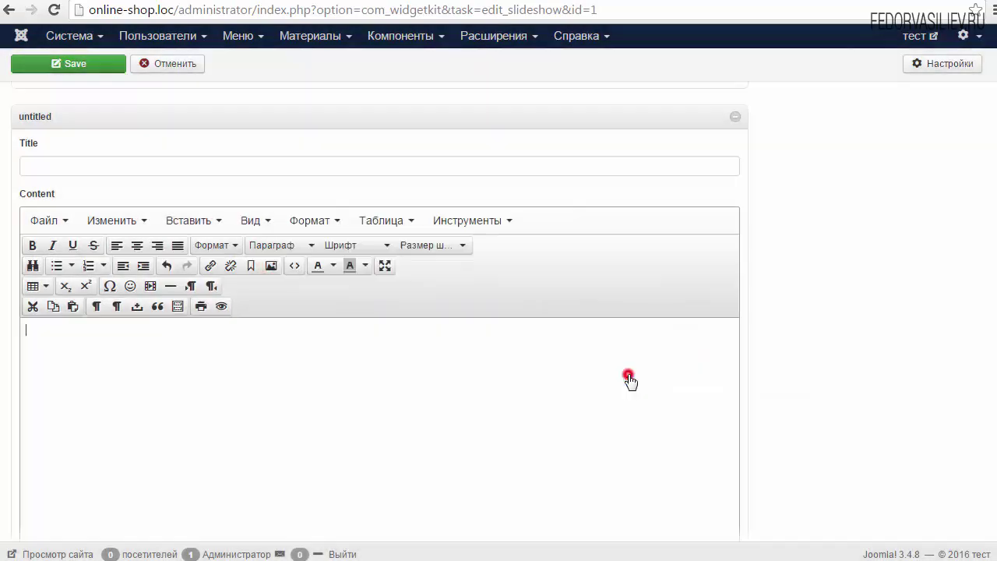
Review the title, content and caption fields of all three slideshow items.
scroll(54, 266, up, 1)
click(39, 245)
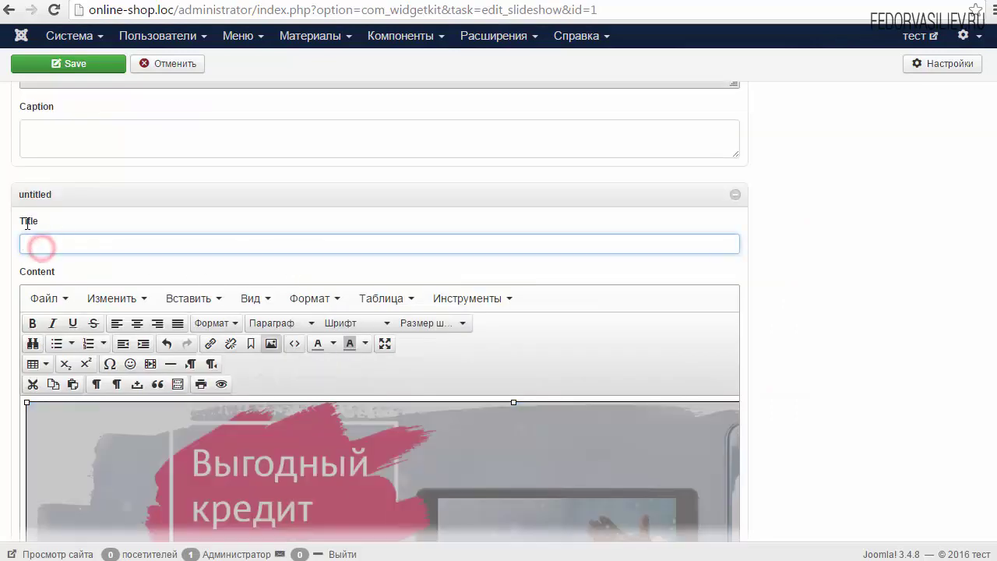
scroll(58, 257, up, 5)
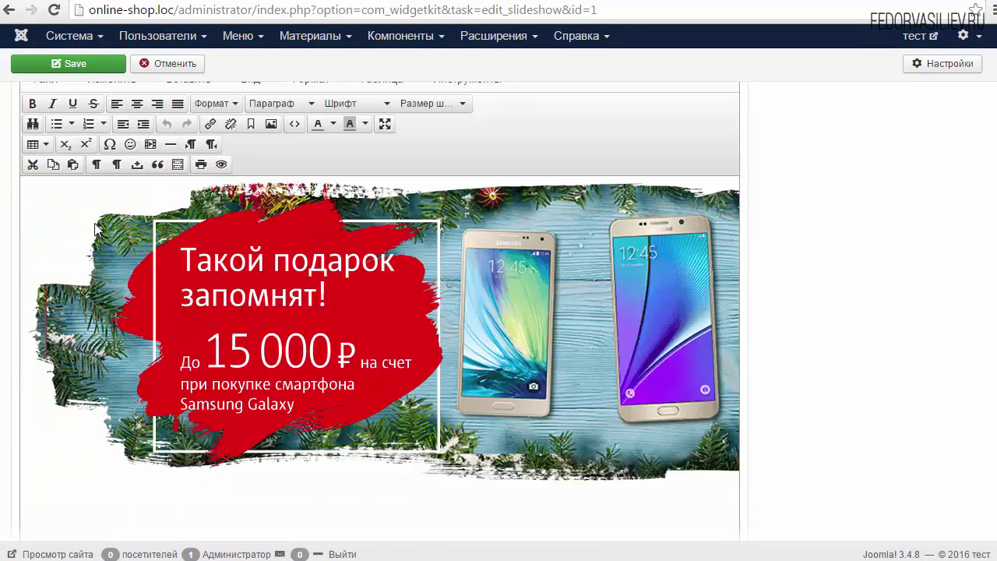
click(70, 494)
scroll(132, 289, up, 7)
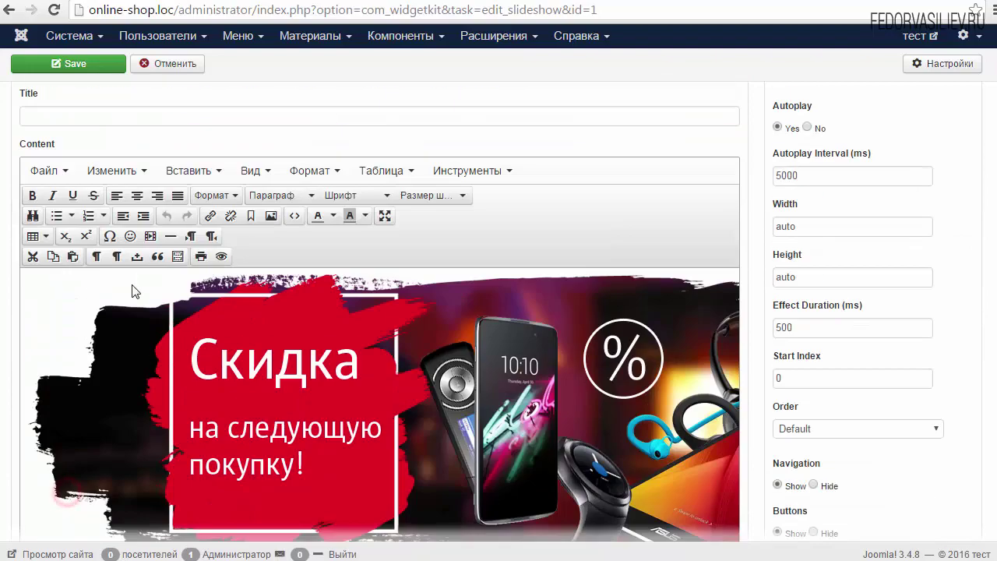
click(65, 238)
scroll(66, 238, down, 8)
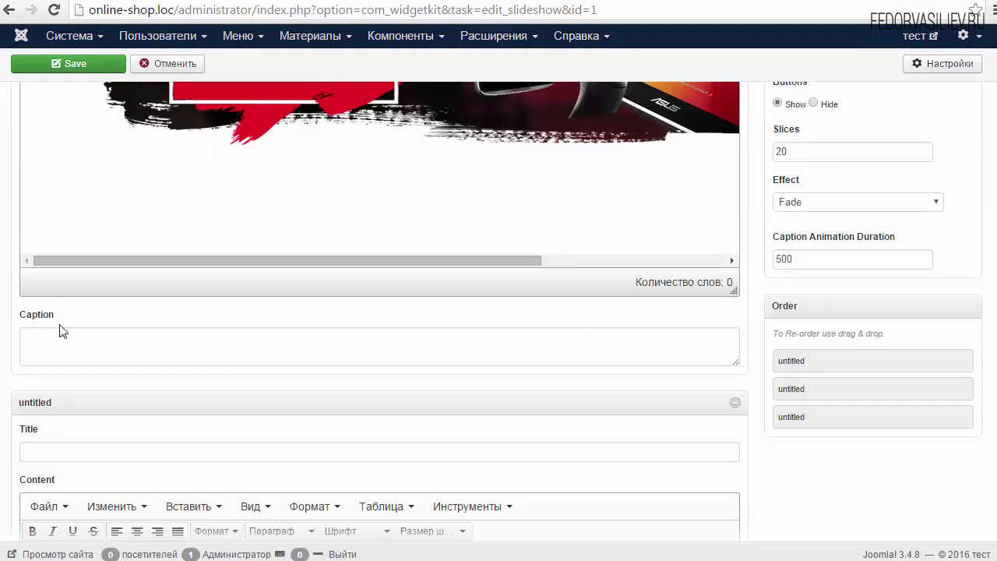
click(41, 340)
click(70, 348)
scroll(70, 347, down, 5)
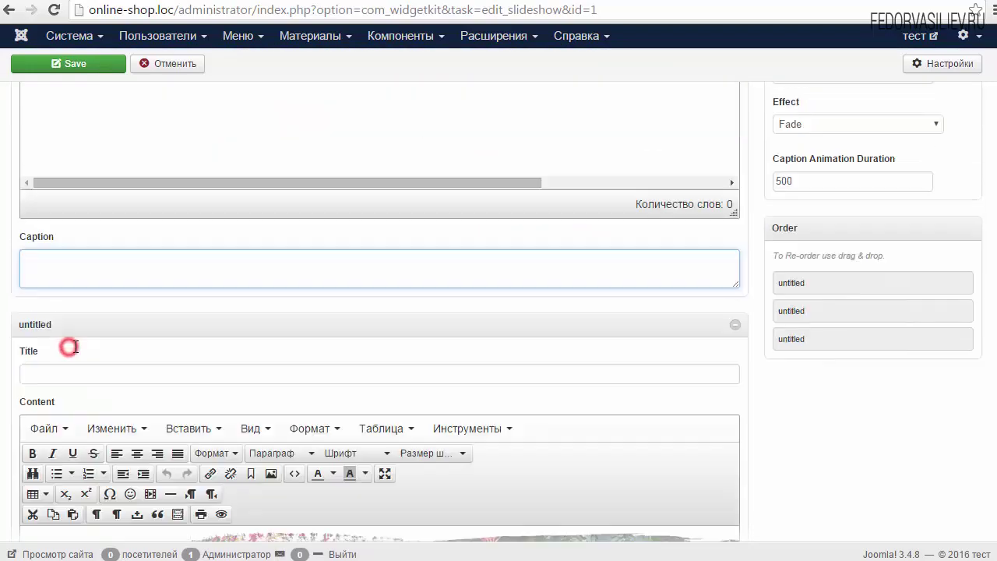
scroll(82, 345, up, 7)
scroll(78, 379, down, 3)
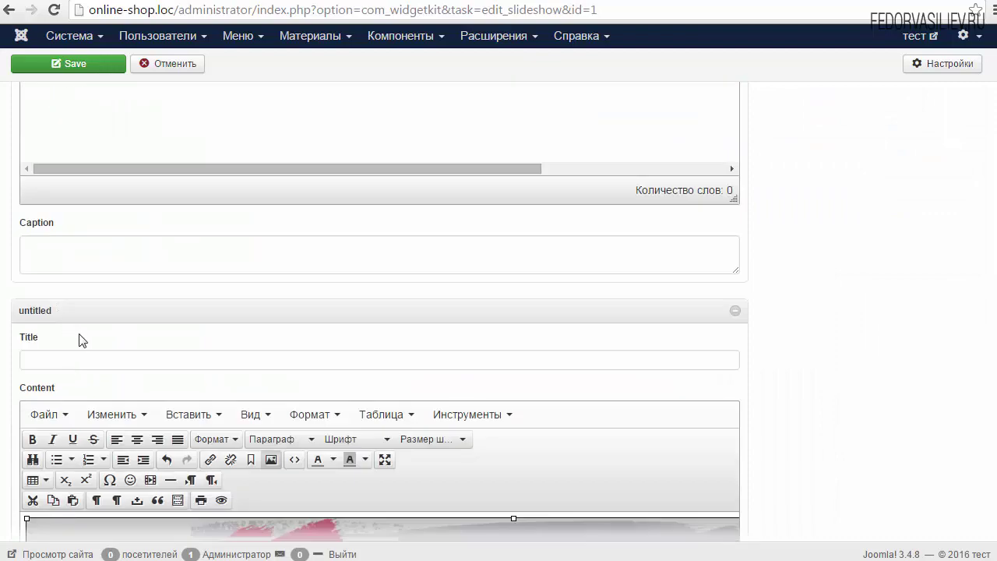
scroll(85, 338, down, 5)
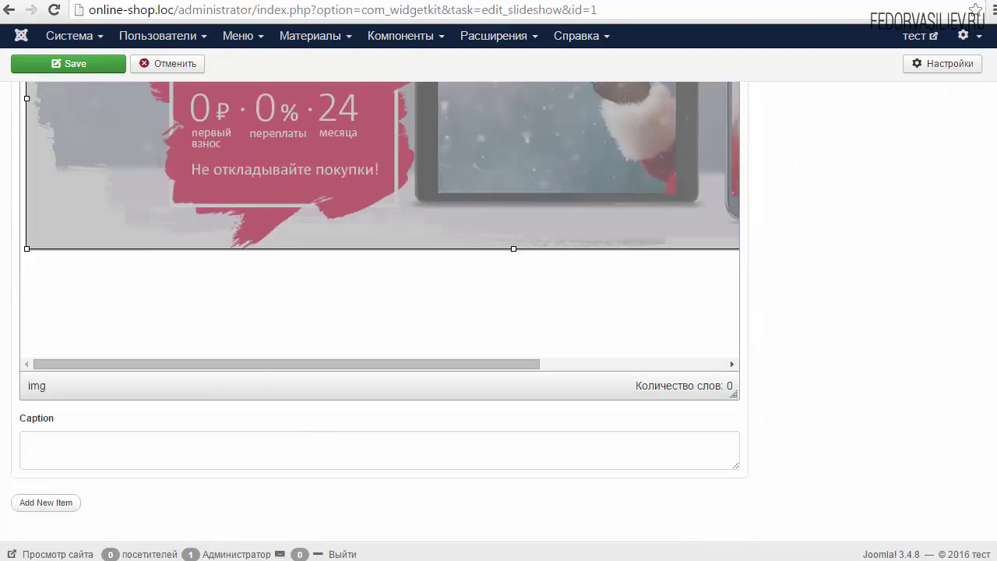
scroll(991, 114, up, 15)
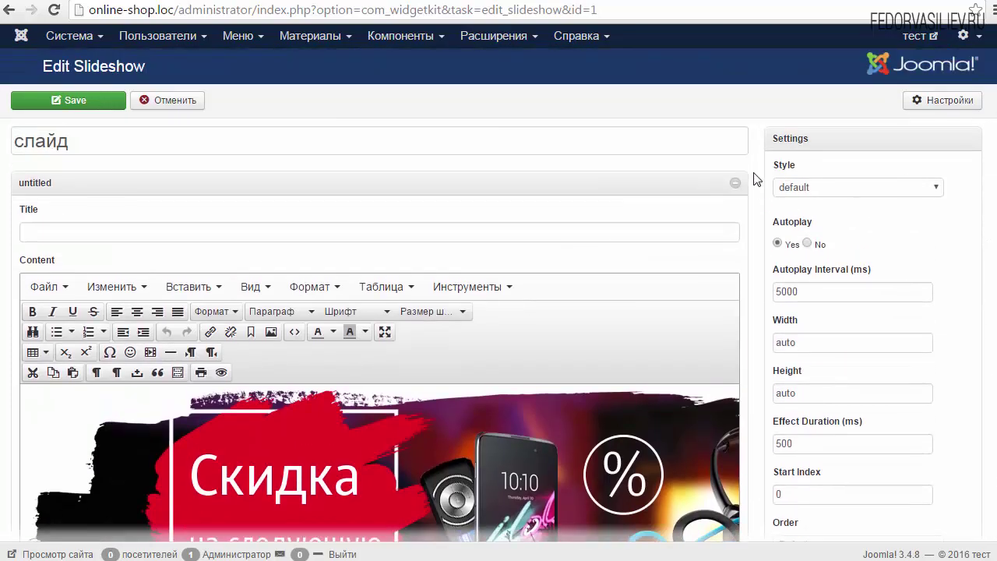
Check the available slideshow styles and keep the default style.
click(803, 191)
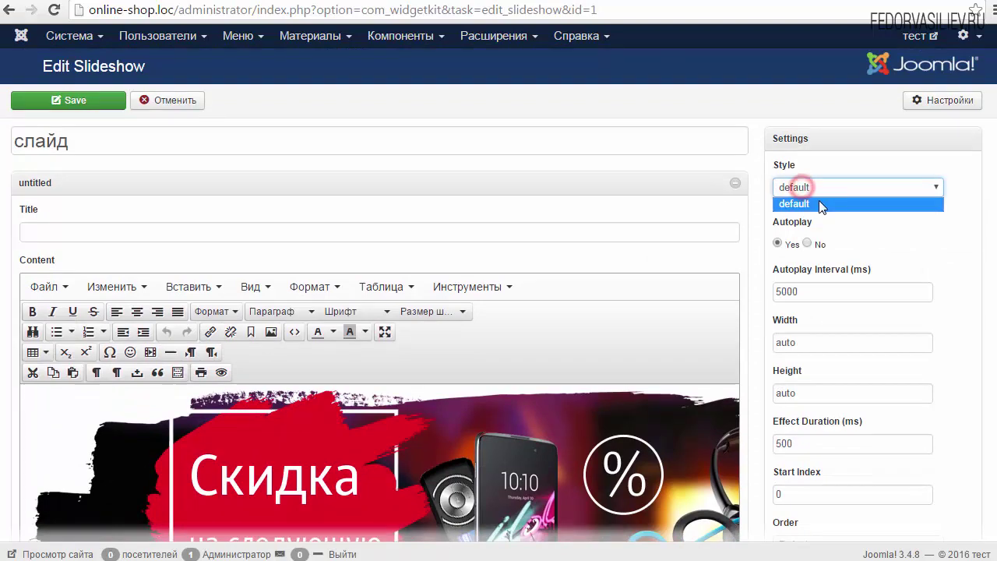
click(813, 201)
click(804, 193)
click(800, 205)
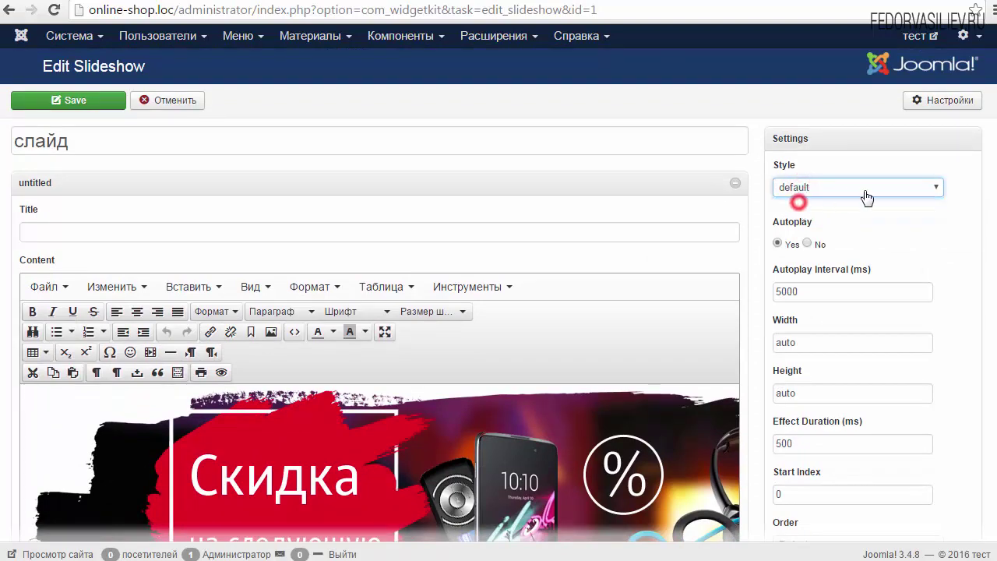
Set the slideshow's autoplay interval to 3000 ms.
scroll(793, 108, down, 3)
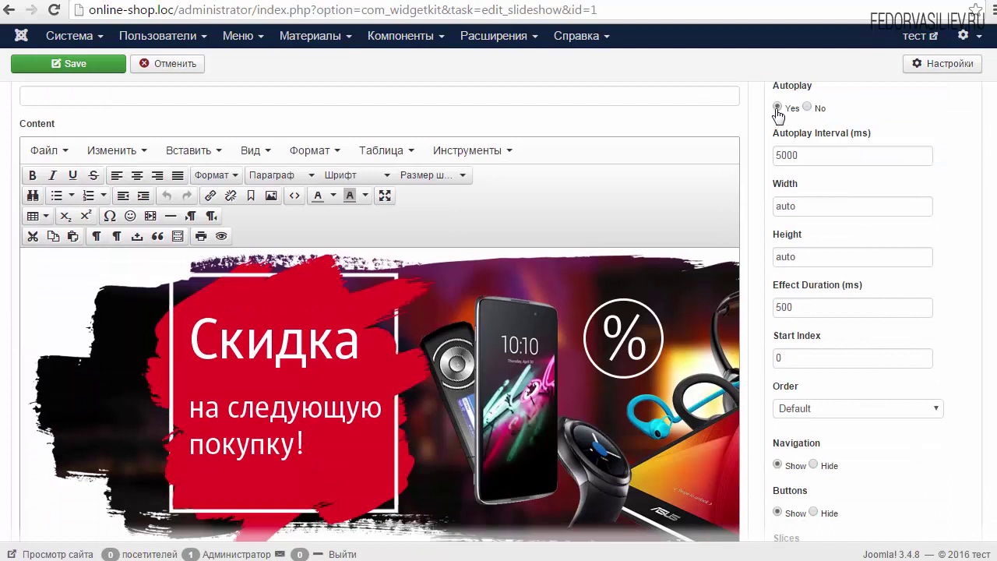
scroll(920, 158, up, 1)
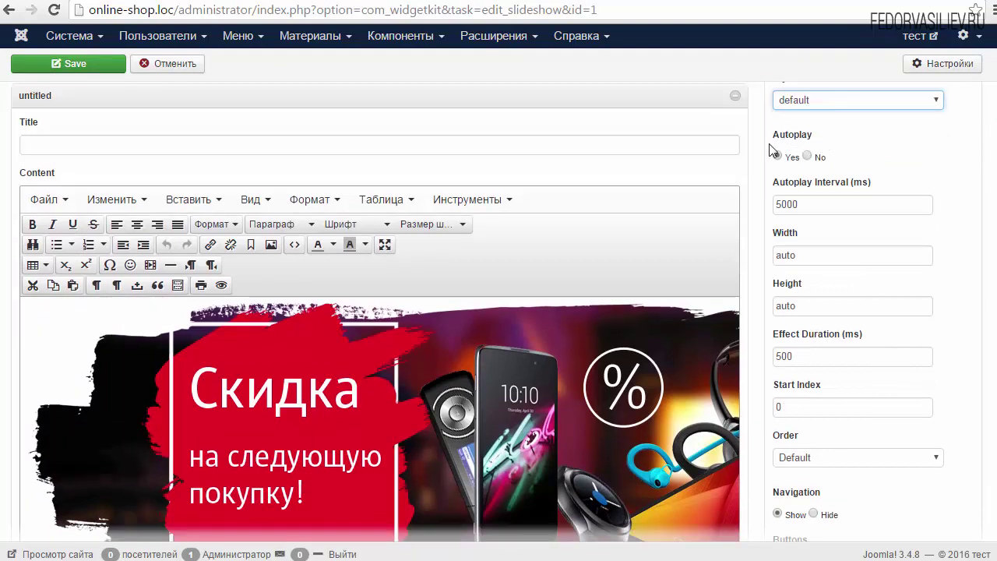
click(771, 187)
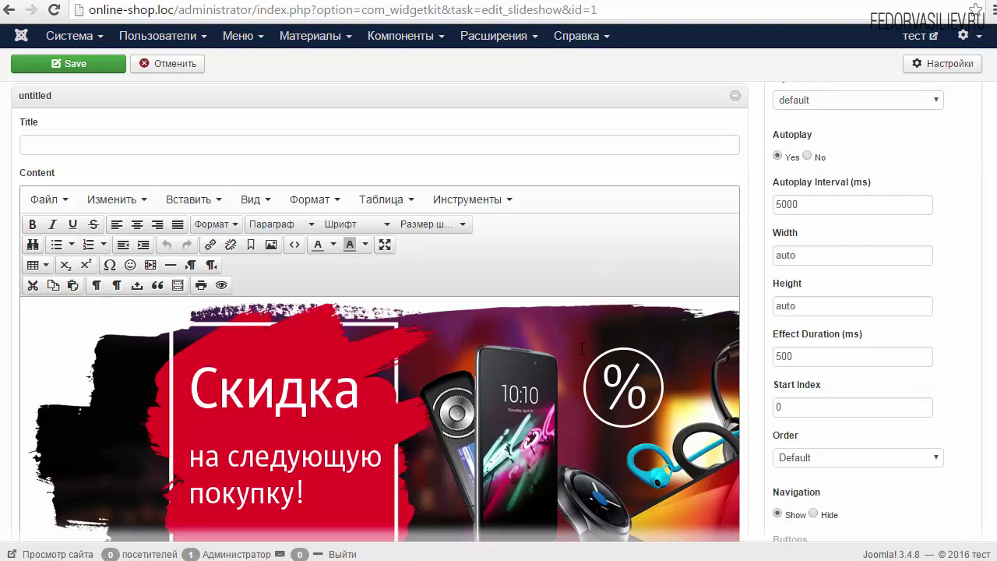
click(795, 196)
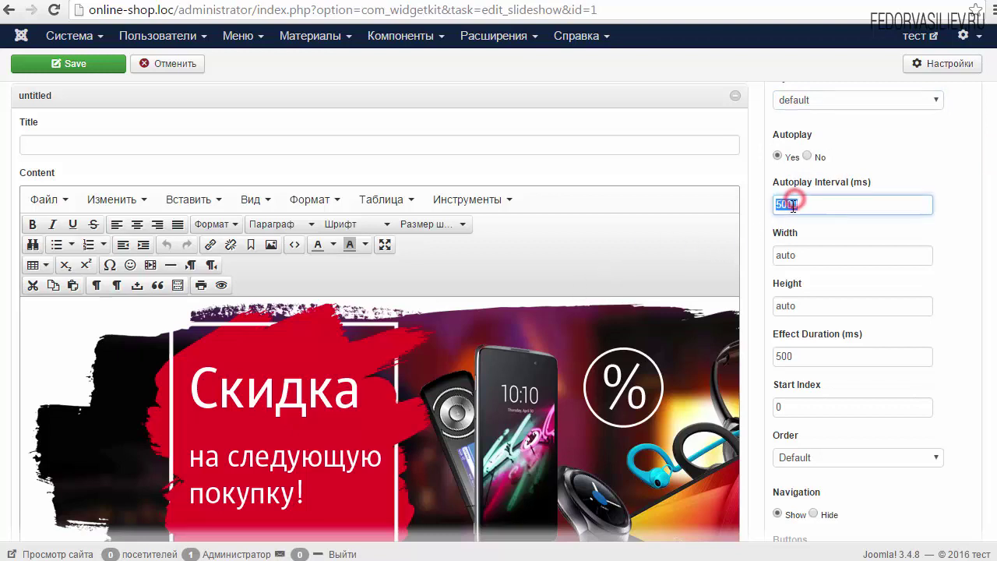
double_click(785, 202)
click(781, 204)
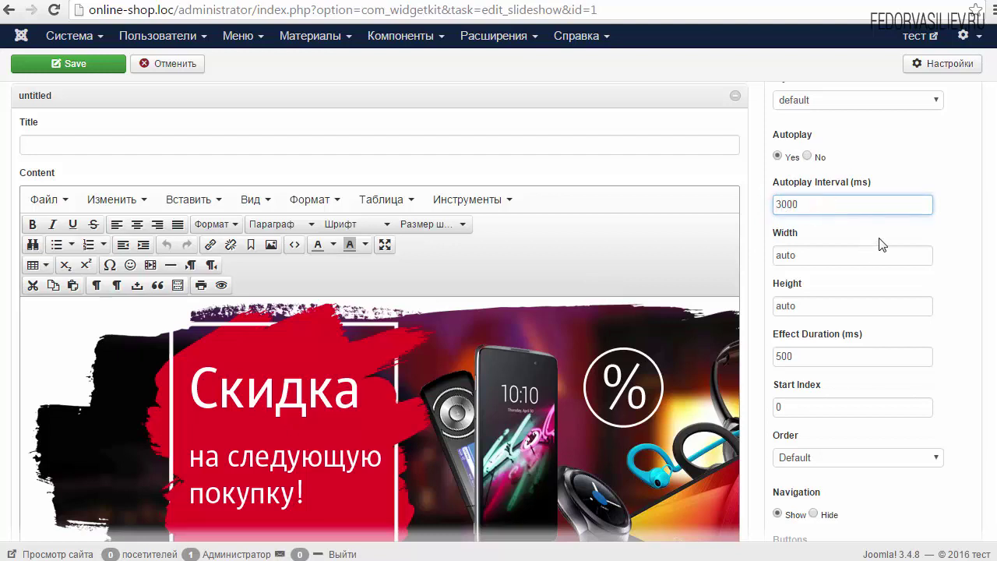
Review the slideshow's width, height, effect duration, autoplay interval and start index settings.
click(806, 306)
double_click(805, 305)
click(783, 258)
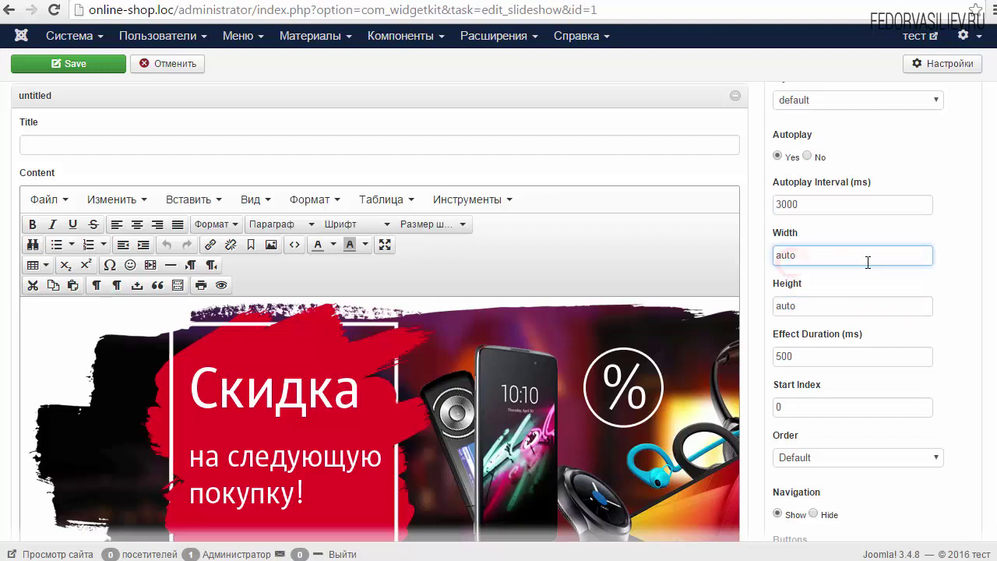
scroll(498, 311, down, 3)
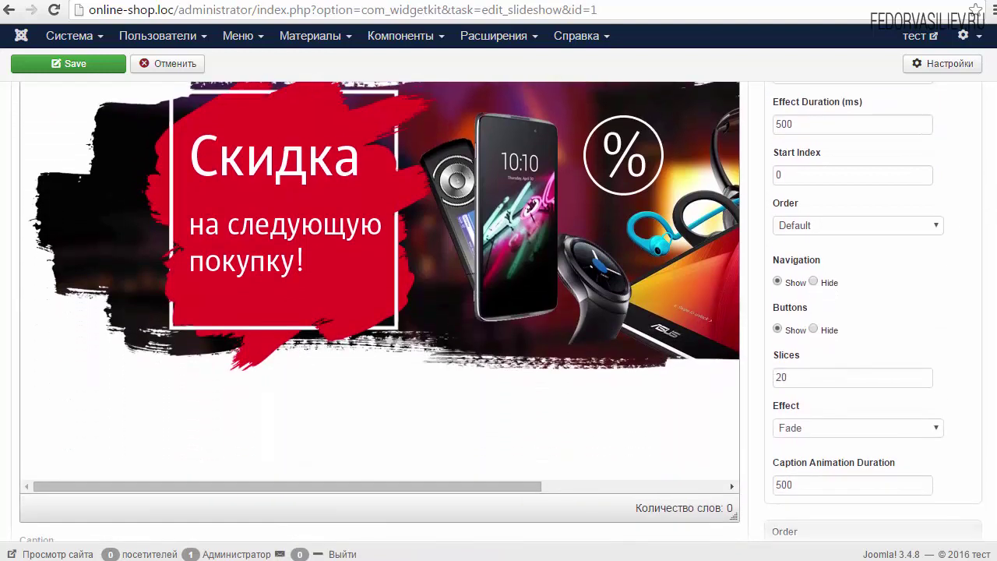
drag(862, 101, 804, 102)
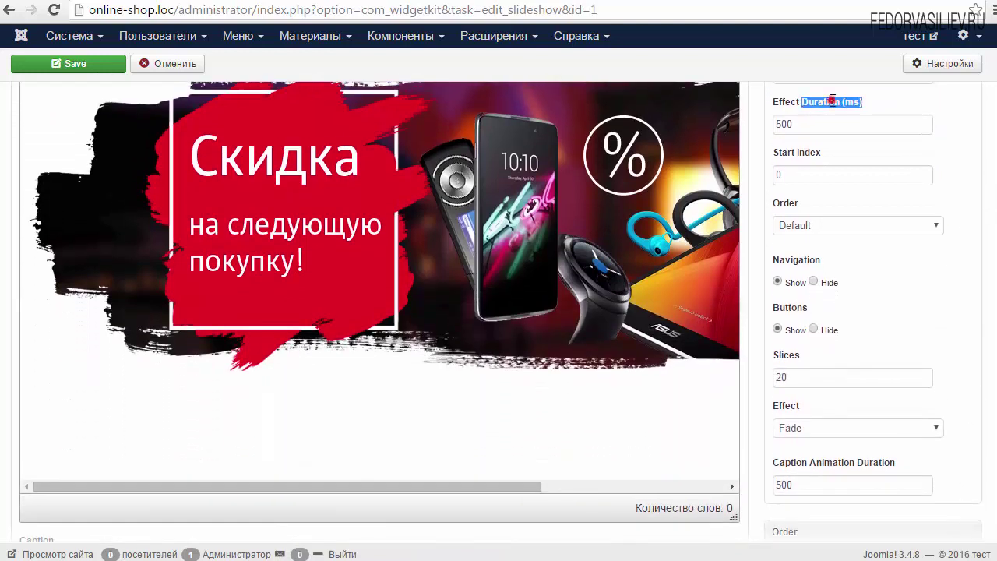
click(832, 101)
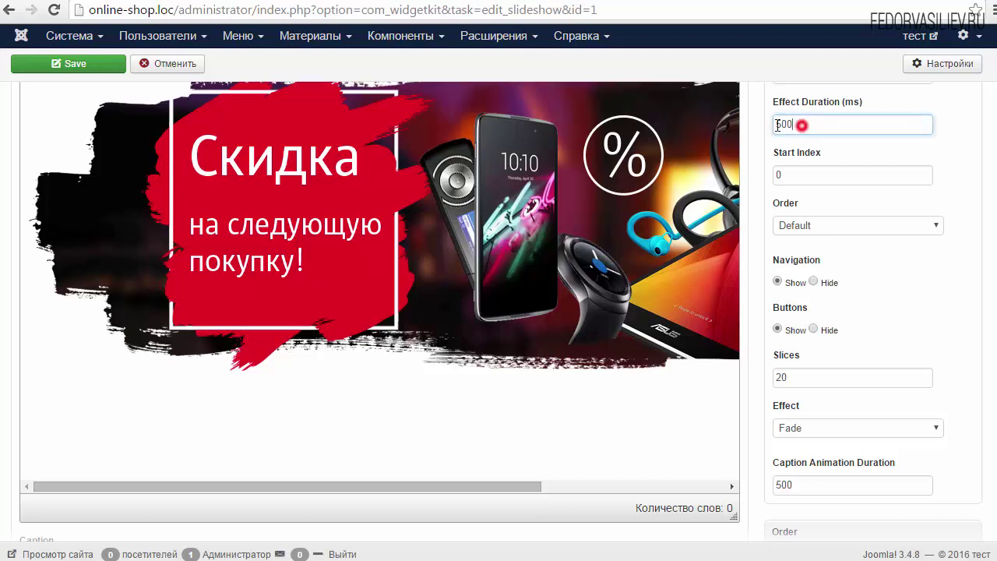
double_click(803, 125)
scroll(778, 156, up, 3)
drag(779, 135, 884, 134)
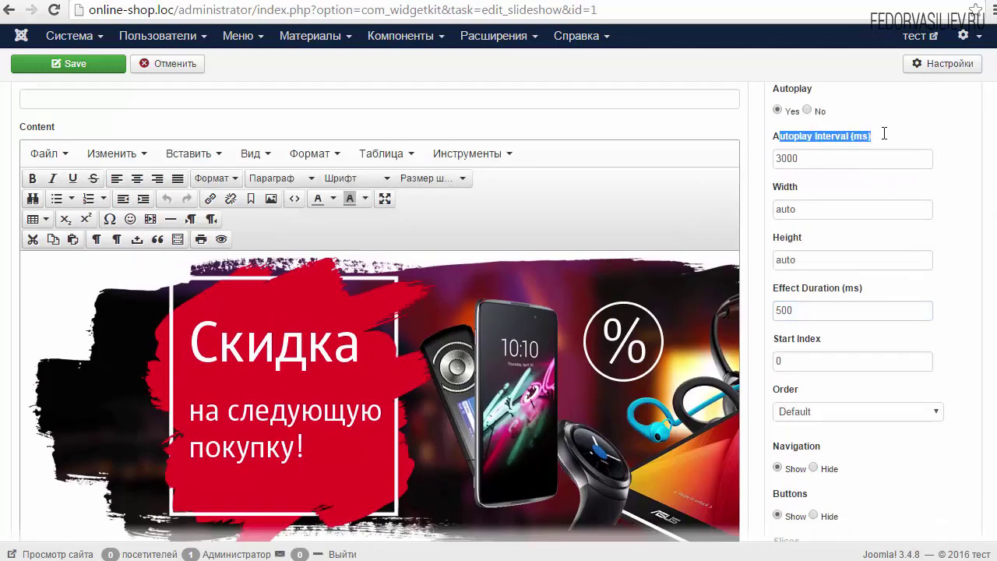
click(805, 283)
drag(854, 285, 796, 283)
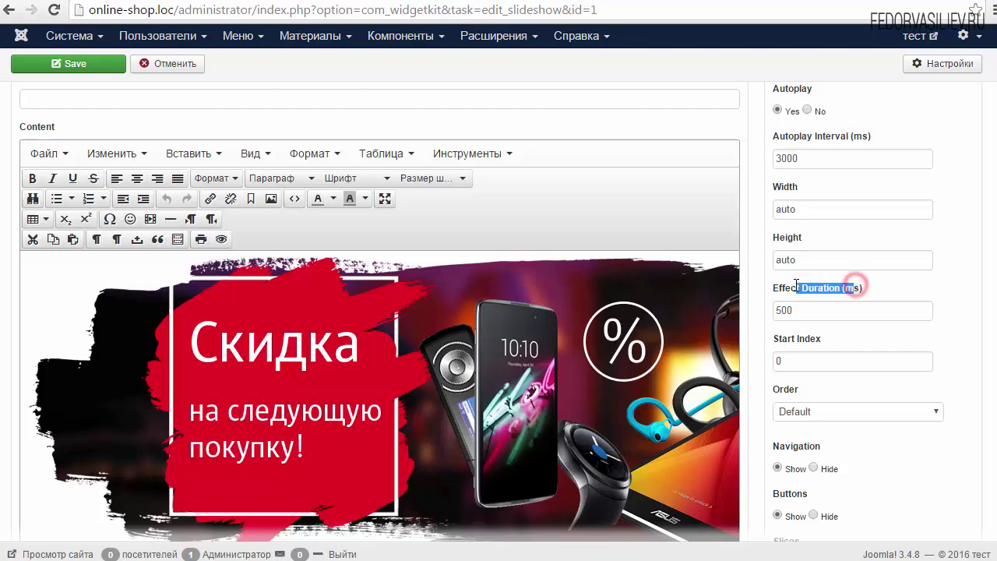
click(783, 360)
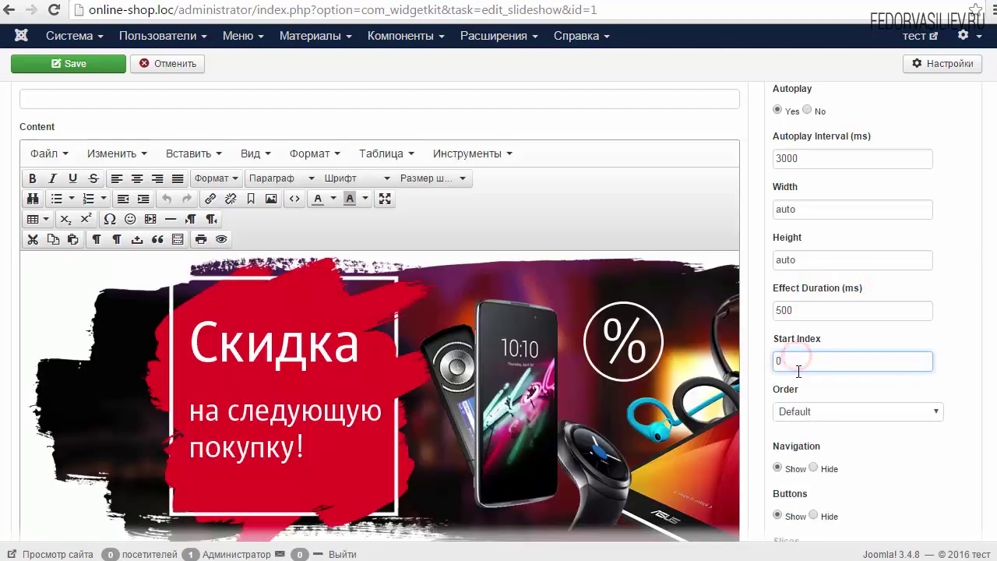
Set the order in which the slideshow plays its slides to Random.
scroll(795, 312, down, 3)
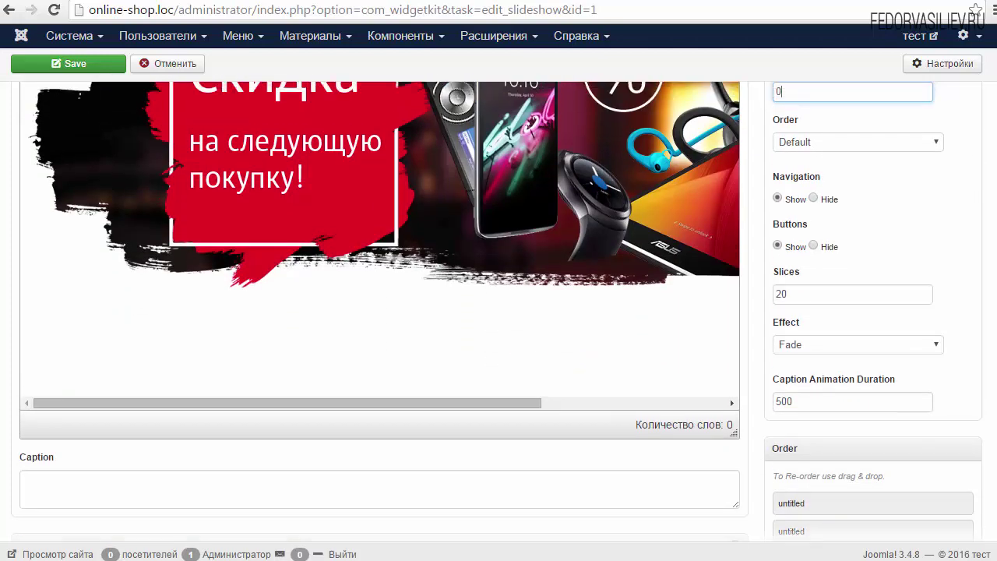
click(794, 159)
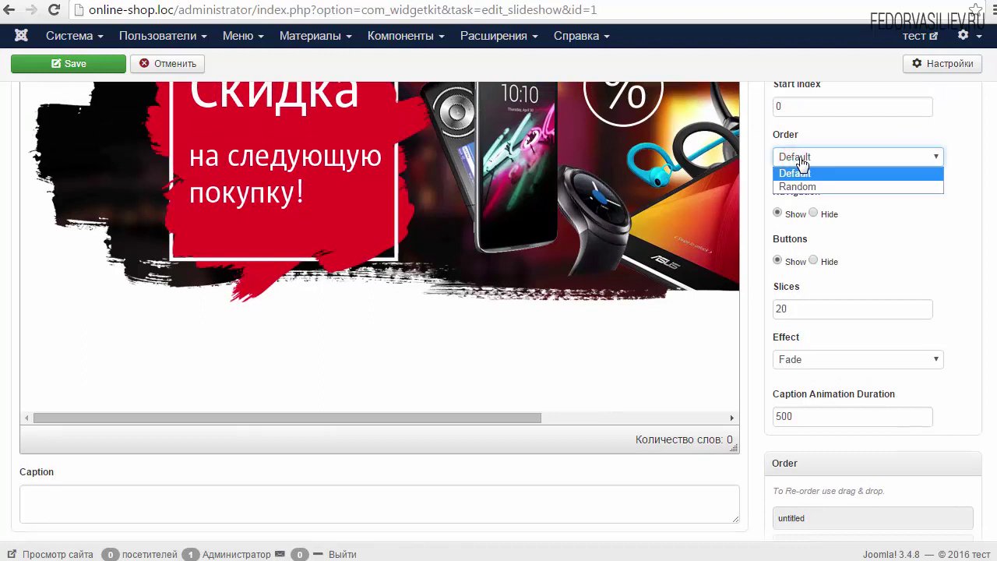
click(802, 158)
click(807, 156)
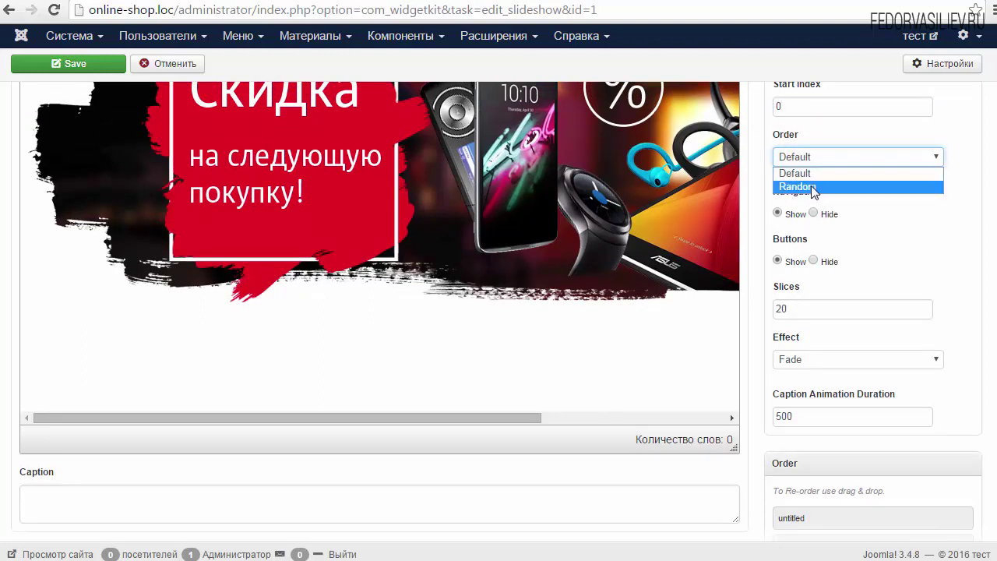
click(820, 139)
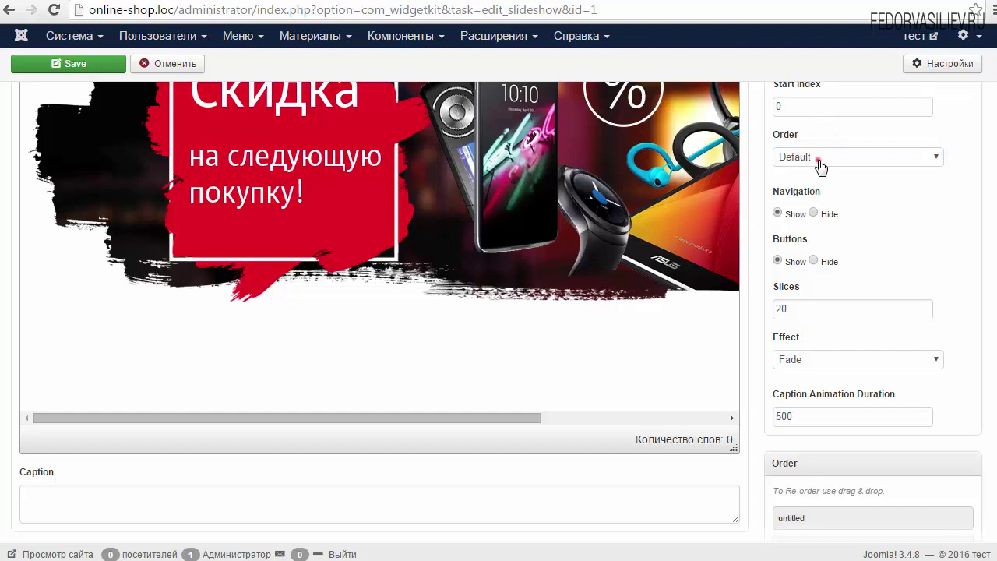
click(818, 156)
click(802, 186)
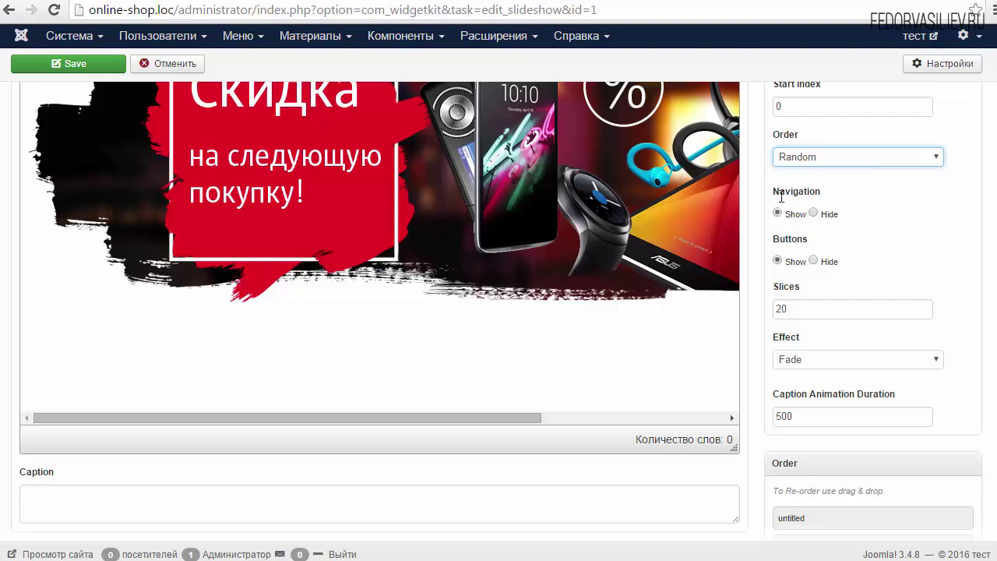
Examine how the navigation dots and the previous and next arrows work in the slideshow on the demomagazin.loc storefront.
drag(781, 193, 828, 192)
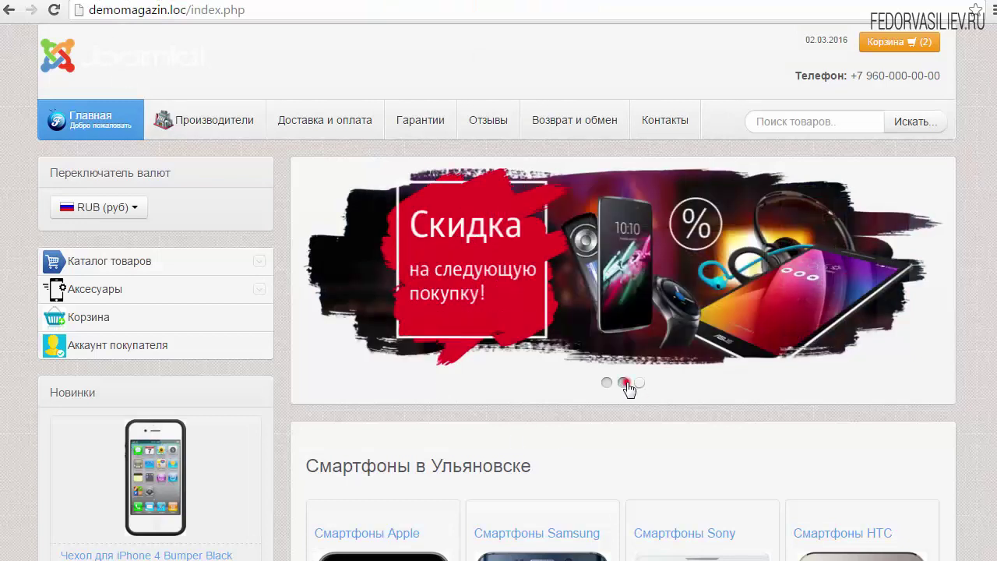
click(605, 383)
click(623, 382)
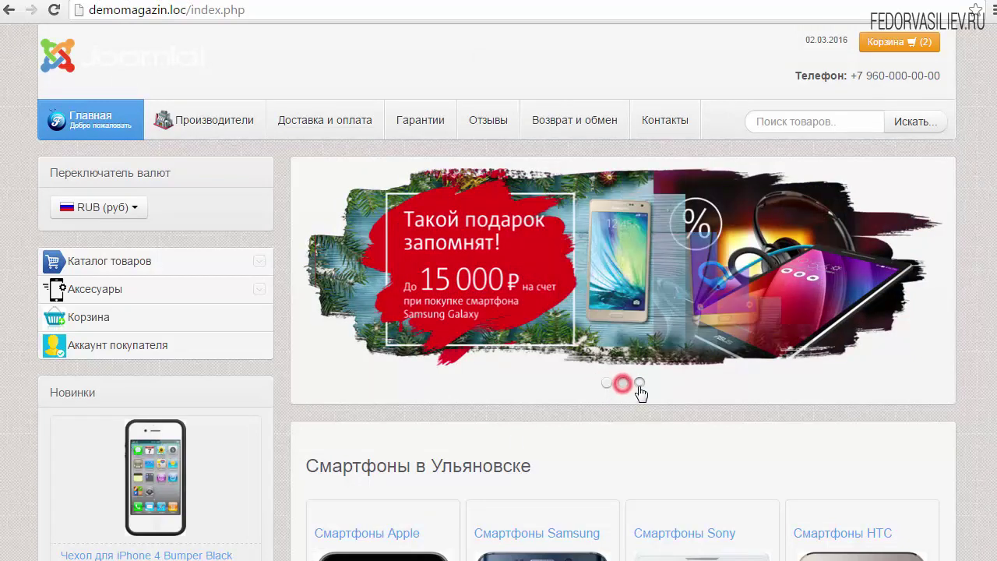
click(639, 383)
mouse_move(675, 297)
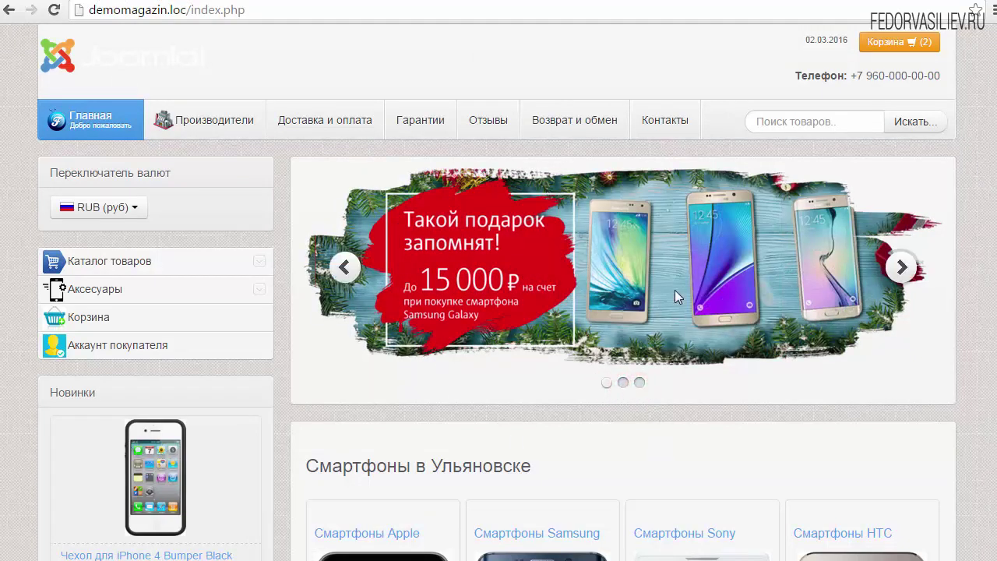
click(899, 269)
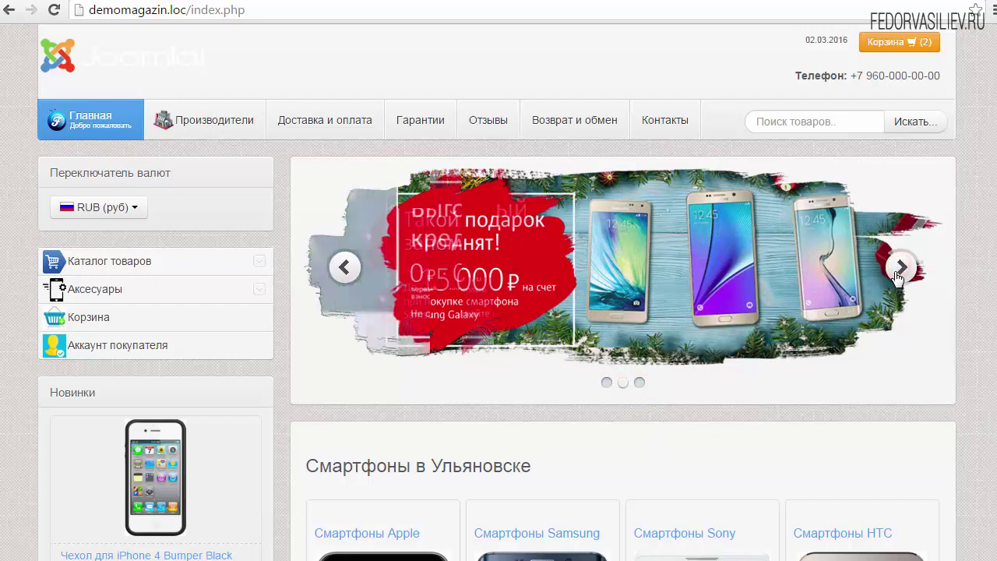
click(343, 269)
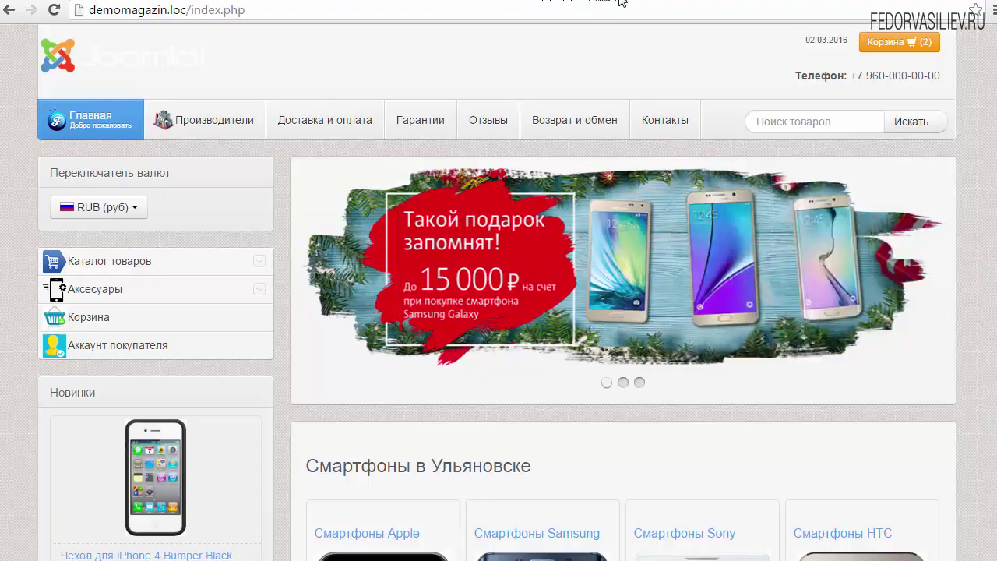
click(621, 2)
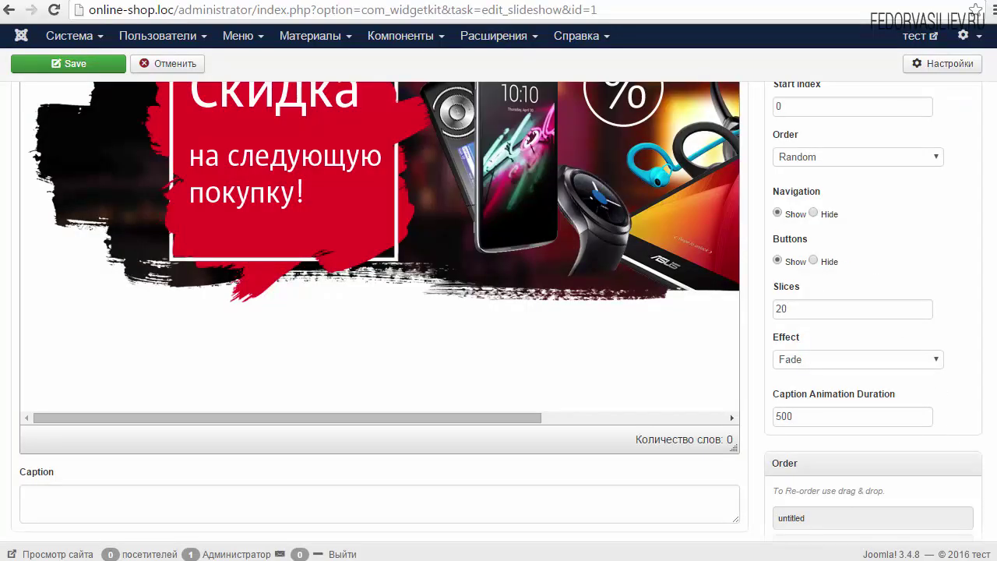
click(620, 2)
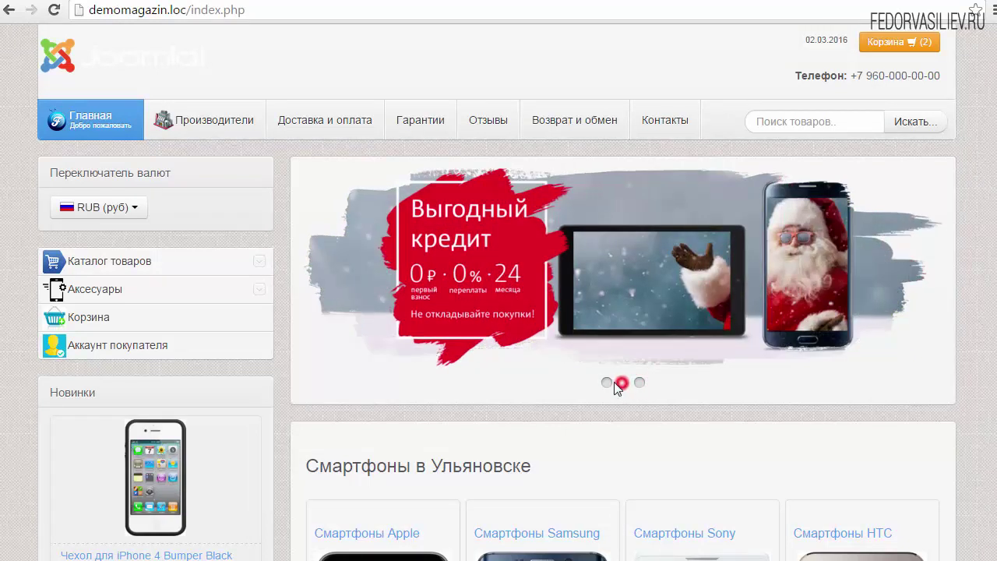
click(616, 383)
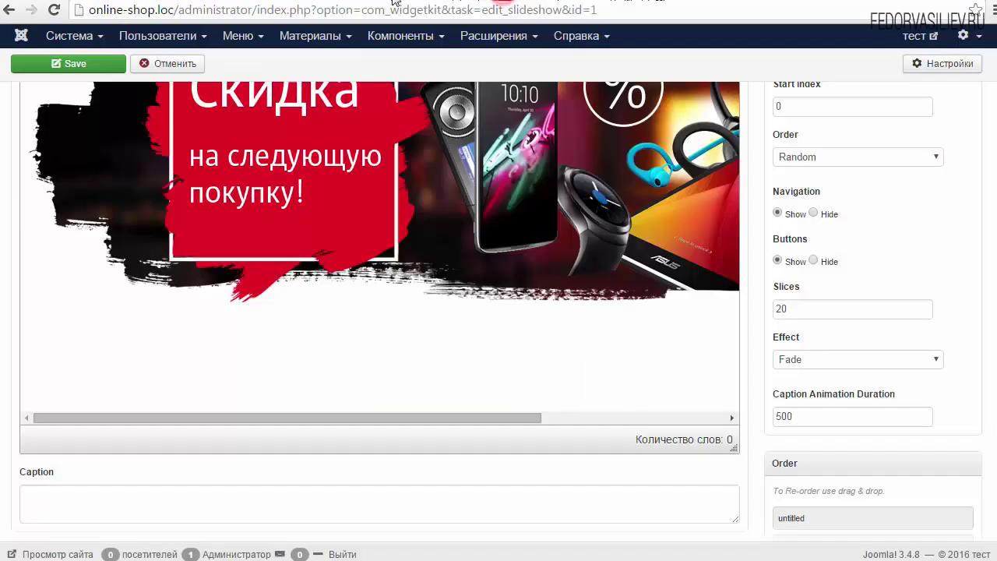
Back in the slideshow settings, review the slices and caption animation duration and set the transition effect to RandomFx.
drag(807, 286, 782, 309)
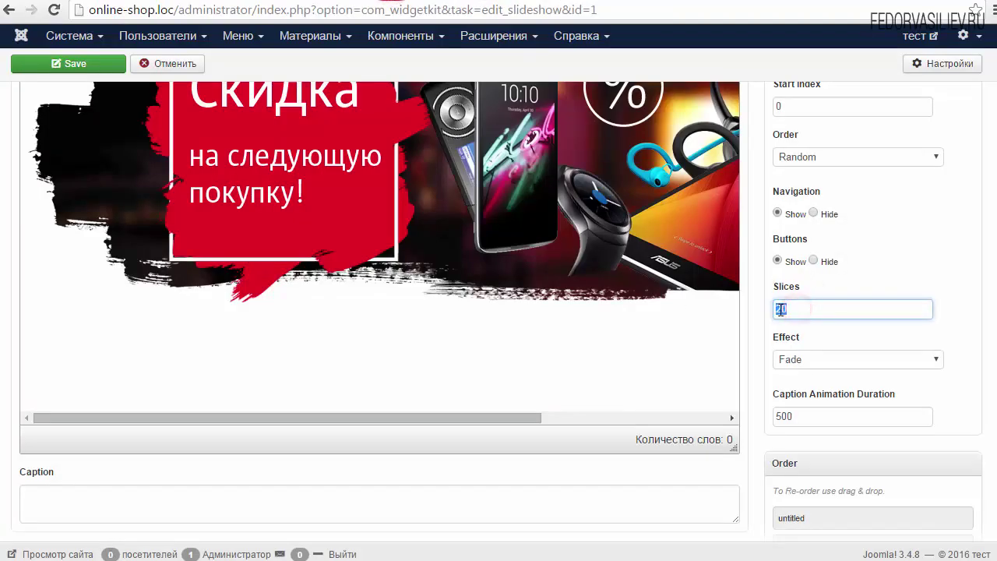
click(832, 345)
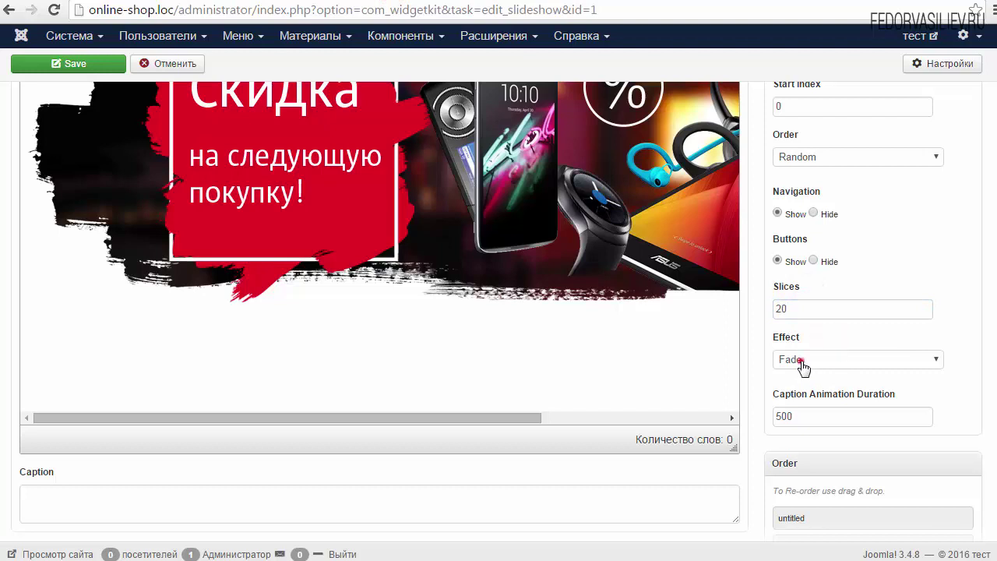
click(801, 362)
scroll(850, 200, down, 2)
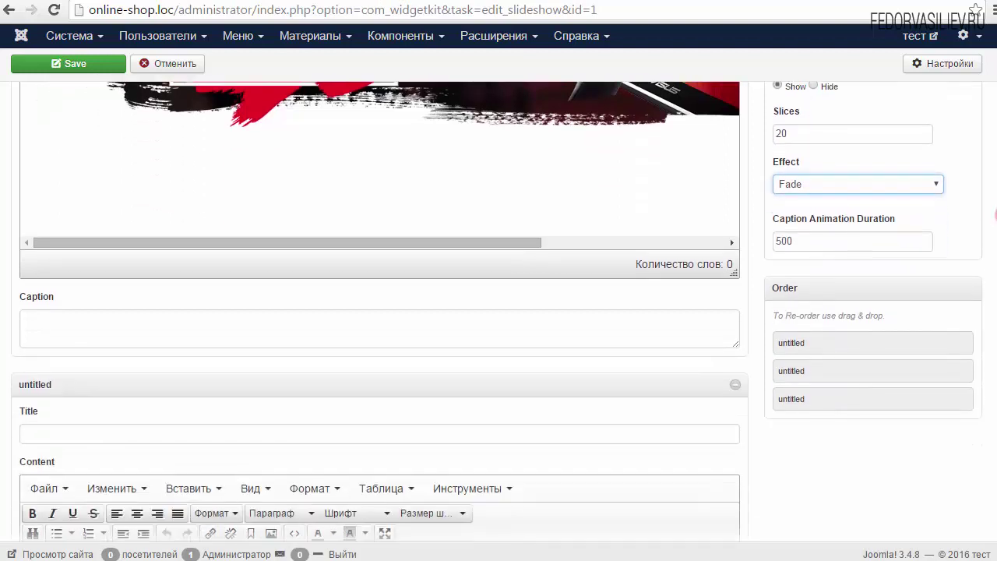
click(909, 175)
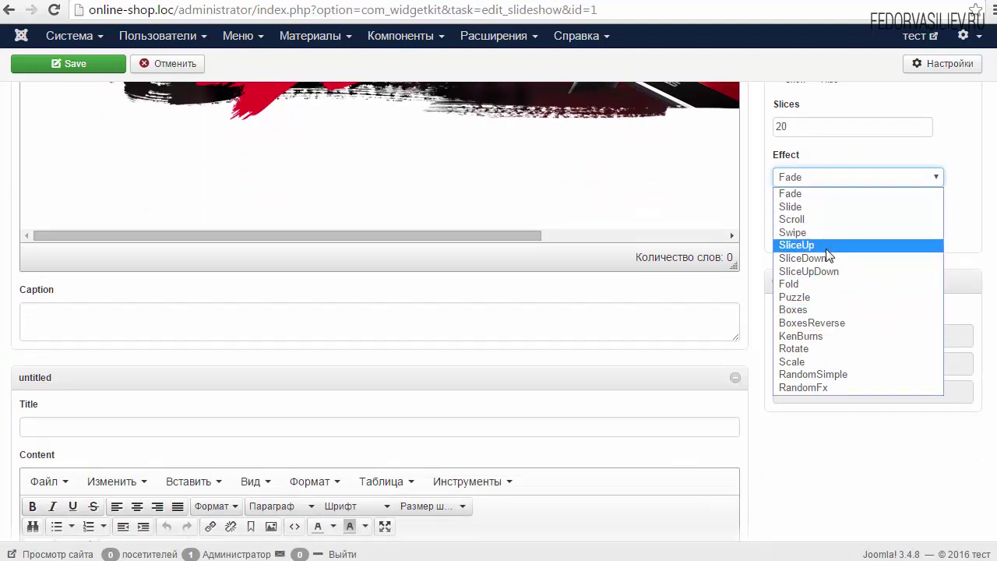
click(810, 389)
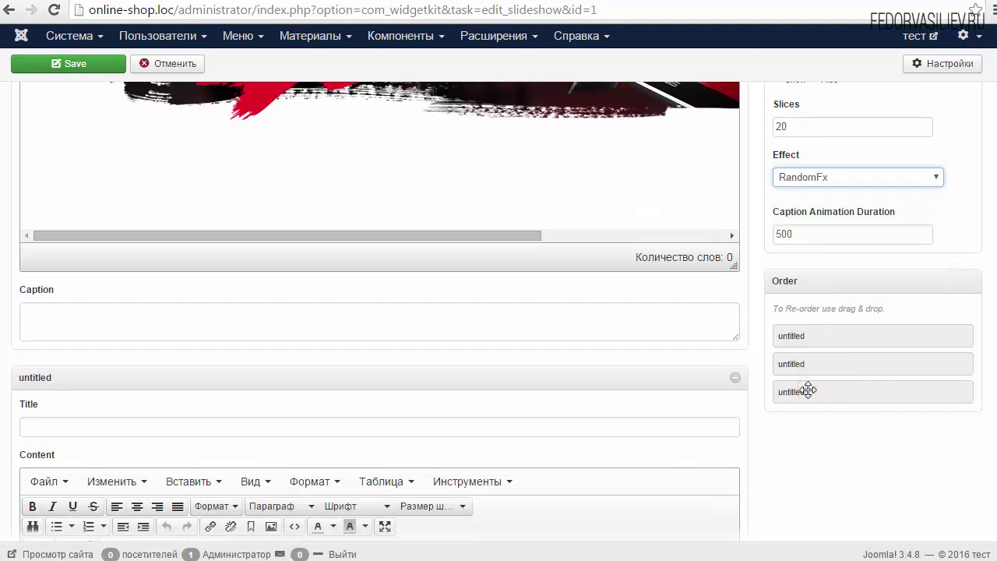
triple_click(815, 210)
click(815, 208)
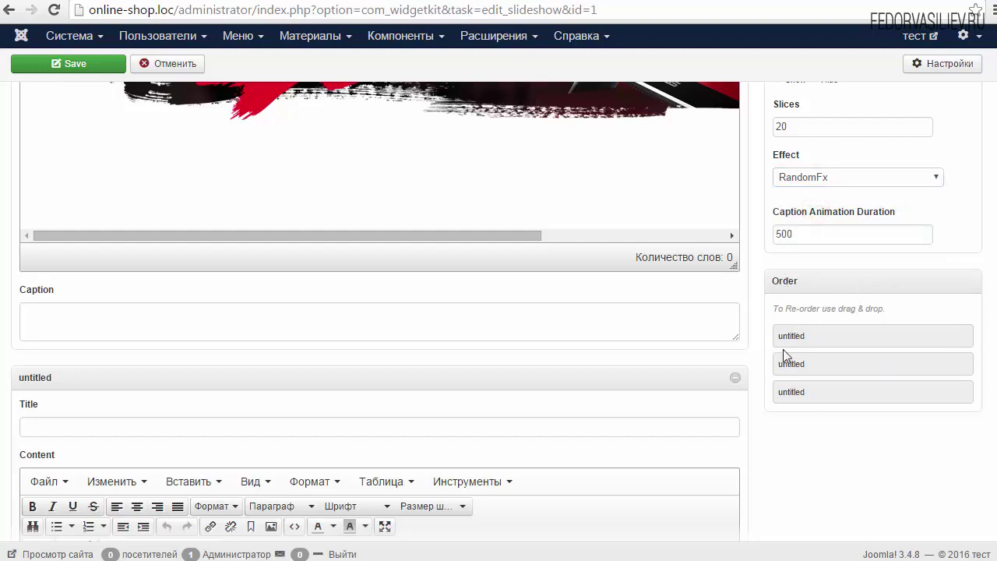
Reorder the slides by moving the second item and then the third item to first place.
drag(802, 366, 803, 335)
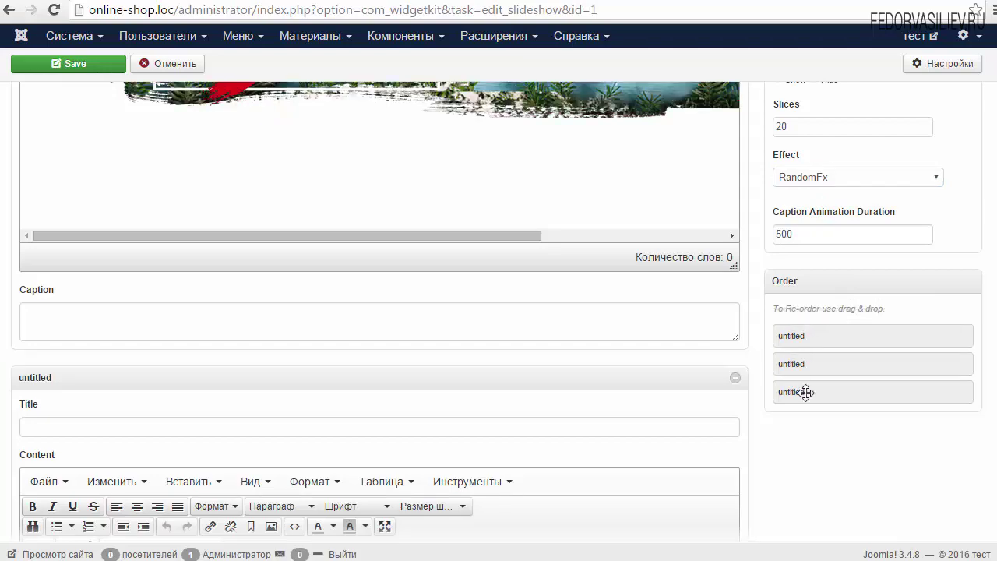
drag(808, 390, 807, 336)
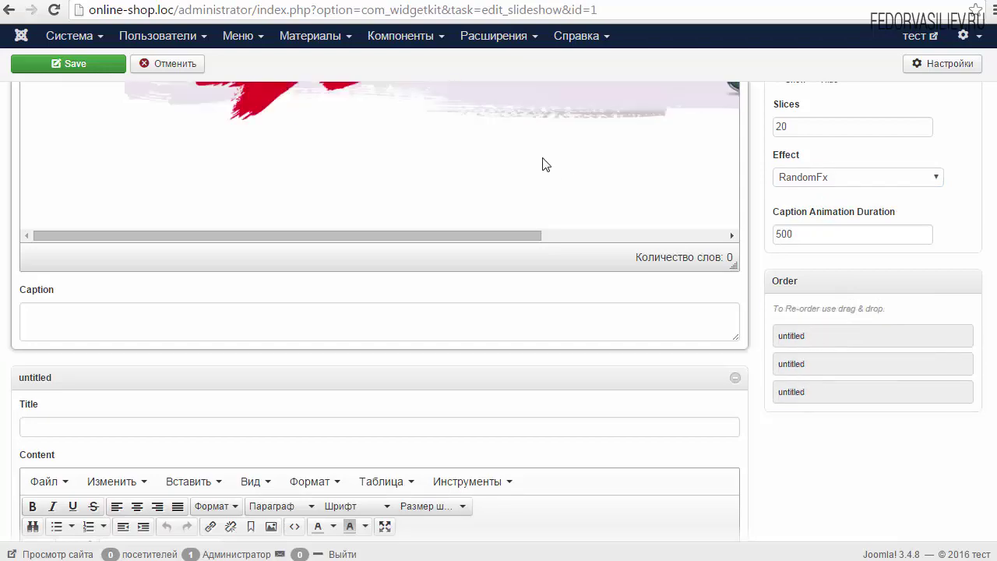
scroll(613, 239, down, 4)
scroll(326, 285, down, 1)
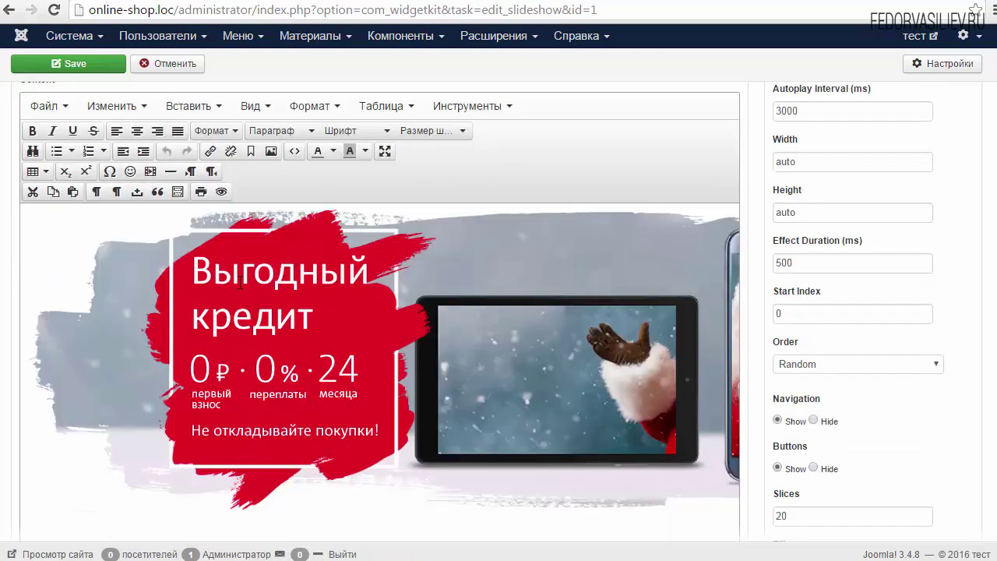
scroll(808, 269, down, 3)
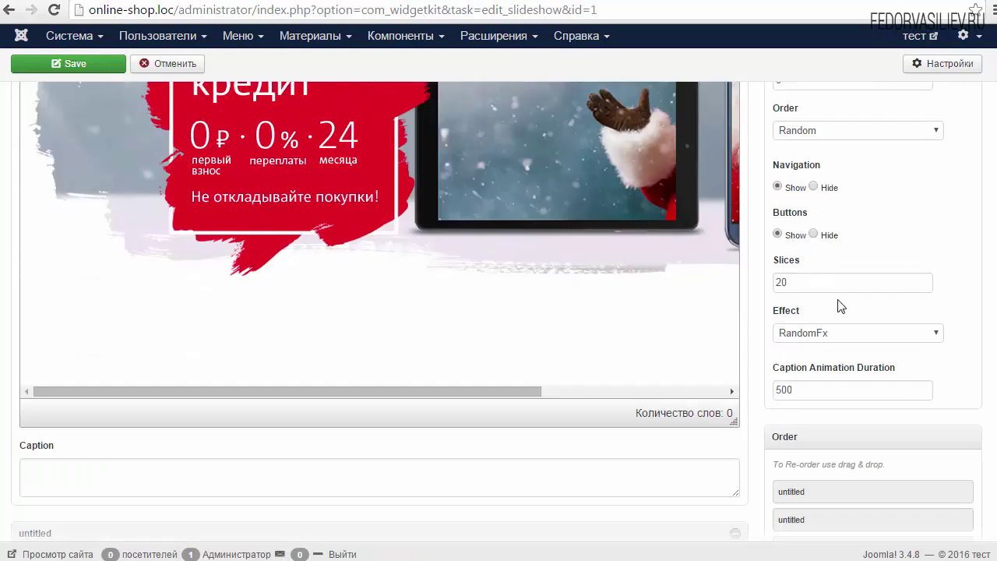
Move the third item, the "Скидка на следующую покупку!" banner, to first place in the slide order.
scroll(839, 308, down, 2)
drag(801, 400, 807, 319)
scroll(808, 319, up, 5)
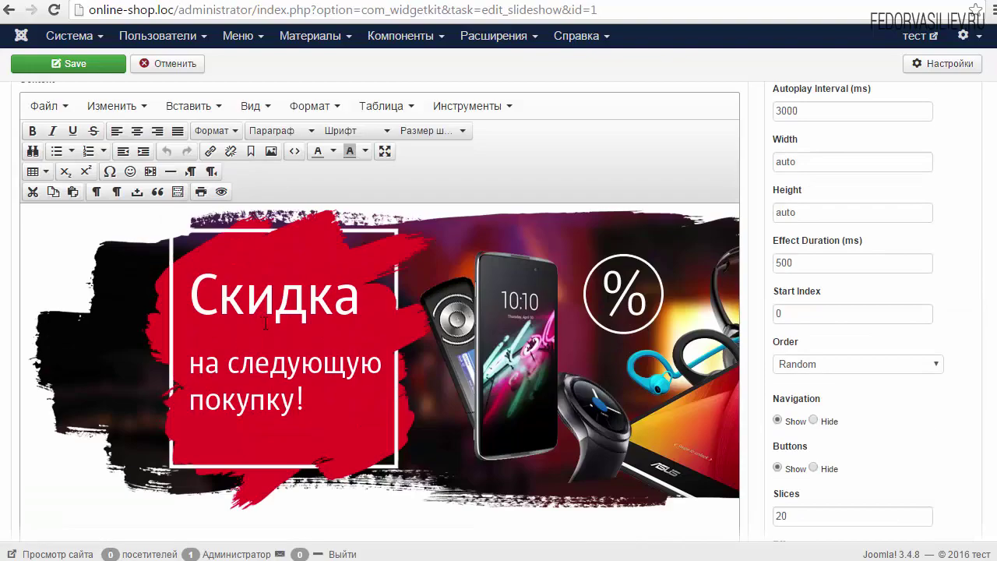
Check the new order of the three banner items and save the slideshow "слайд".
scroll(266, 323, down, 10)
scroll(382, 379, up, 6)
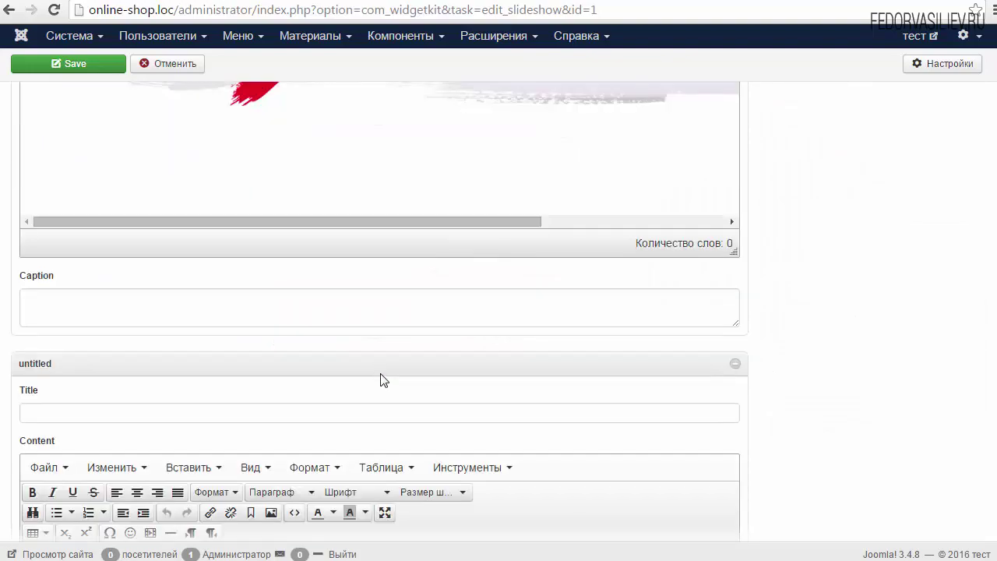
scroll(382, 379, down, 4)
scroll(340, 261, down, 1)
scroll(465, 296, up, 3)
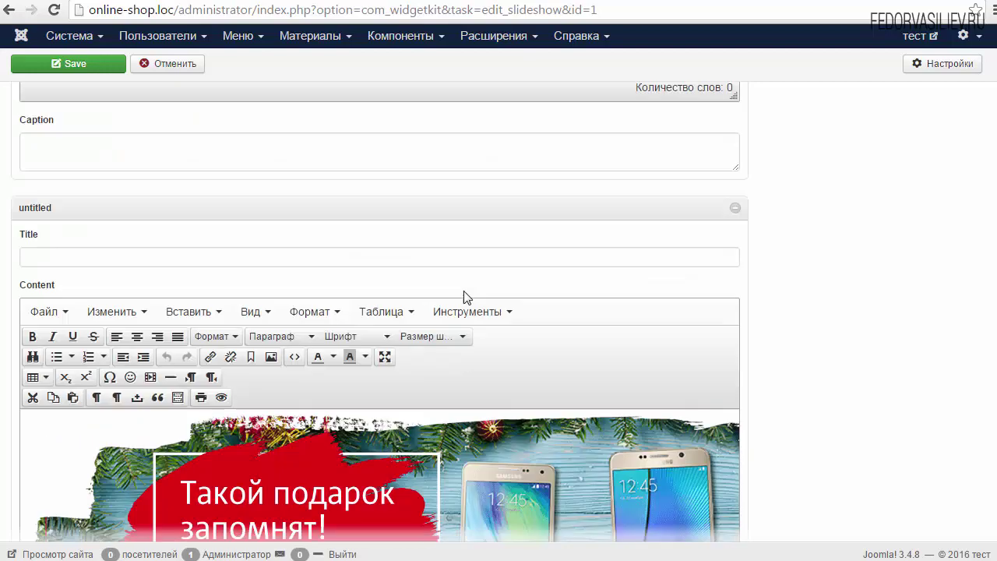
scroll(456, 286, down, 12)
scroll(456, 285, up, 5)
scroll(848, 206, up, 10)
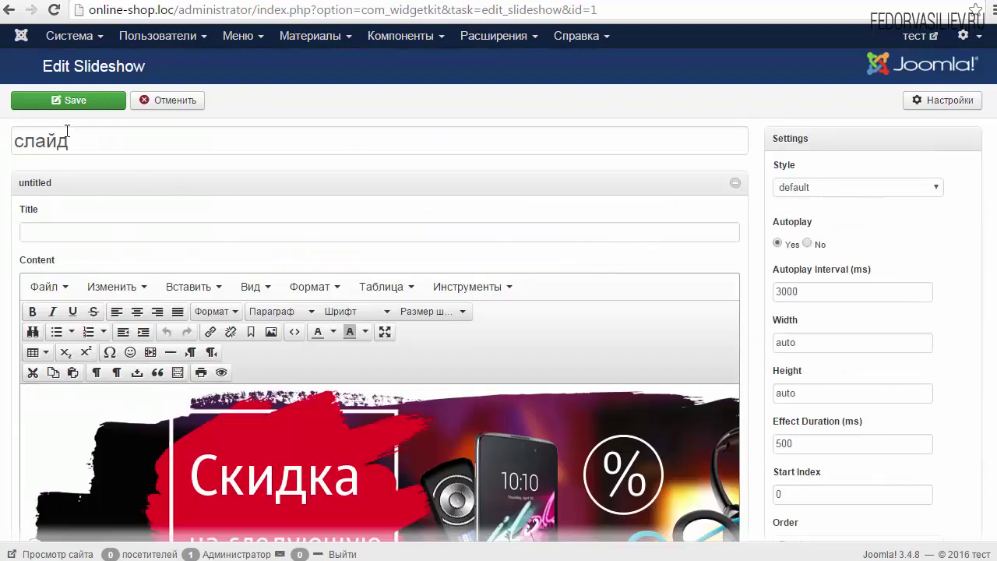
click(78, 102)
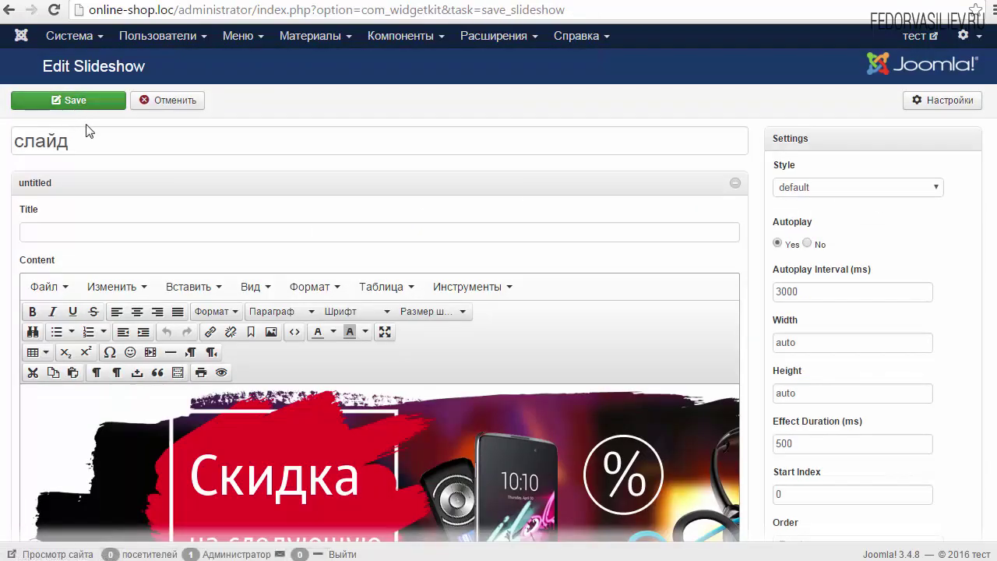
Close the slideshow editor and open the Widgetkit module from the site's module manager.
click(150, 104)
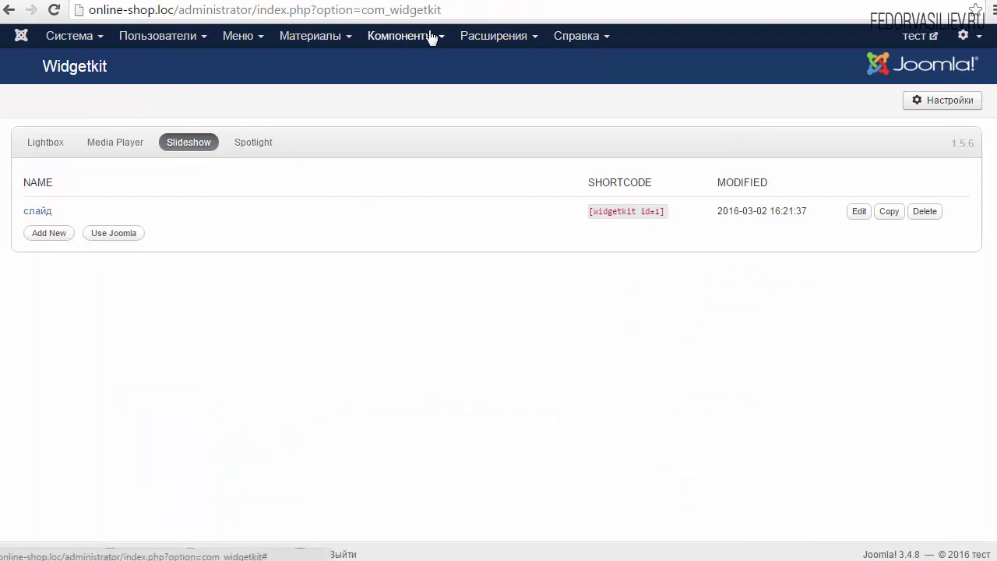
click(474, 36)
click(508, 97)
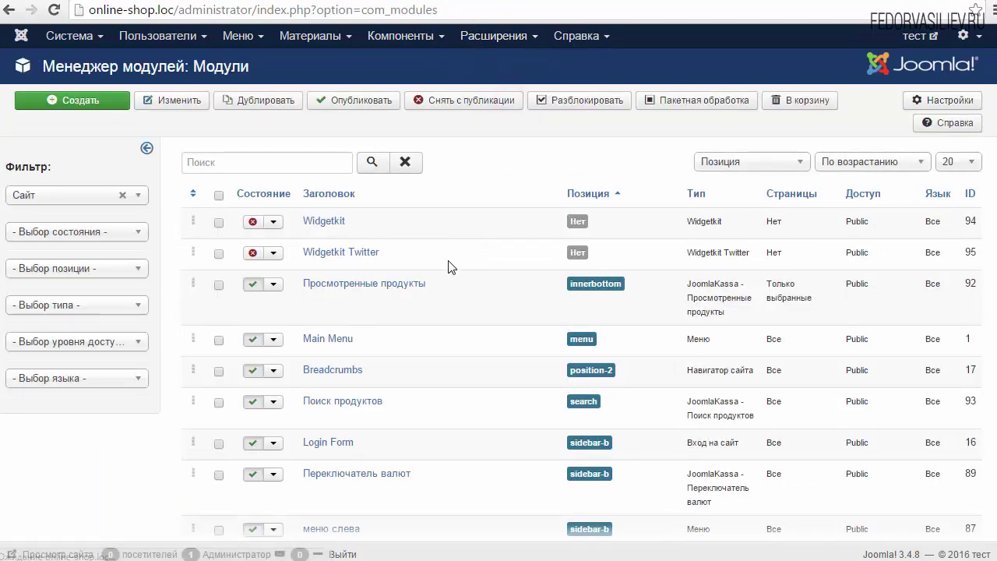
click(328, 222)
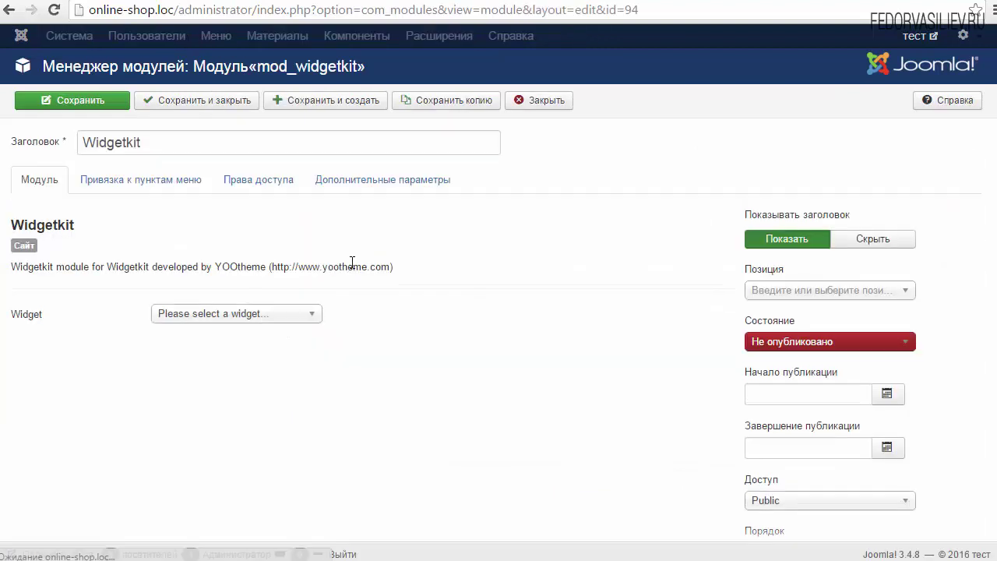
Hide the Widgetkit module's title and assign the module to the Innertop [innertop] position.
click(861, 240)
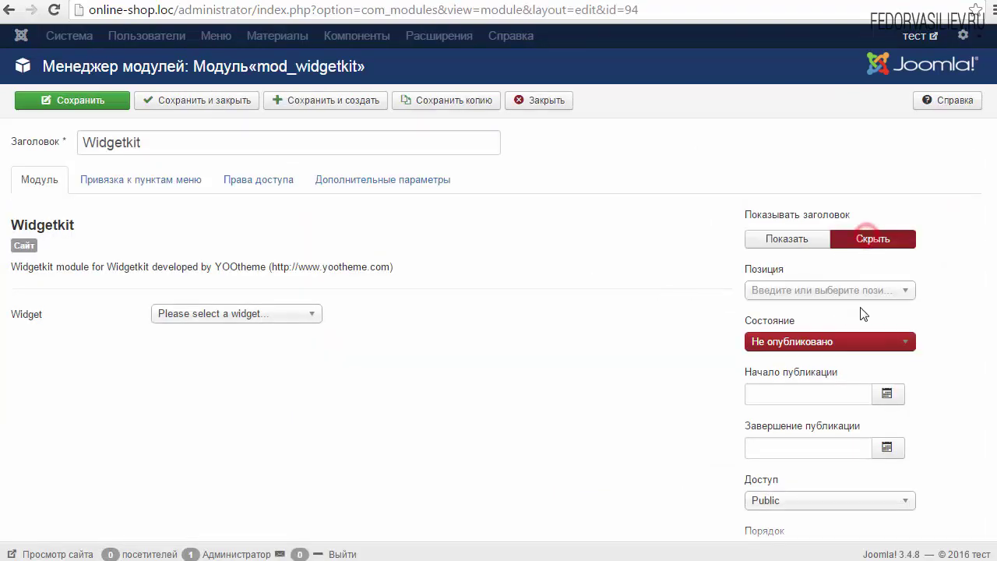
click(905, 292)
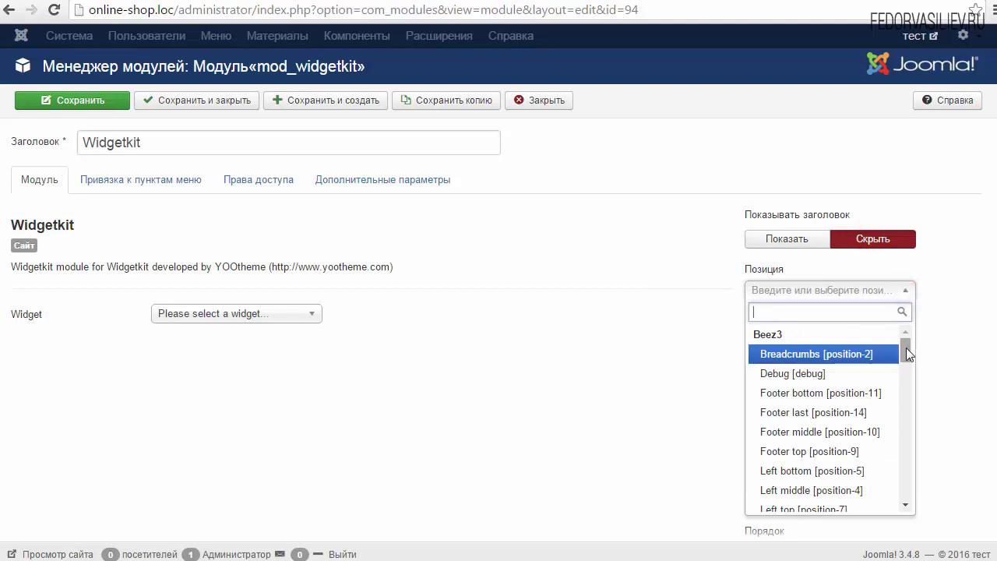
drag(906, 347, 903, 450)
click(849, 404)
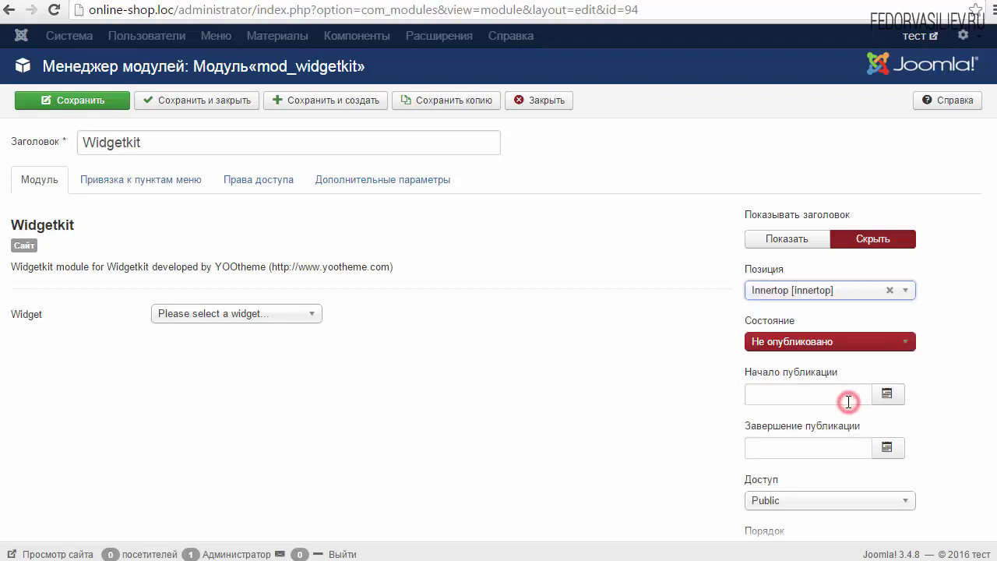
Publish the Widgetkit module and select the slideshow "слайд" as its widget.
click(822, 352)
click(821, 360)
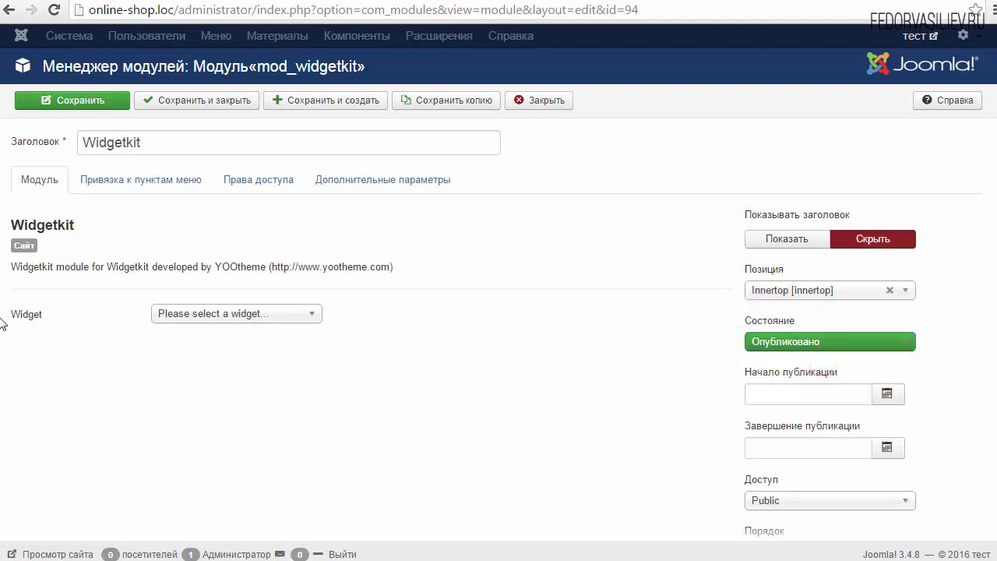
drag(47, 313, 22, 313)
click(216, 315)
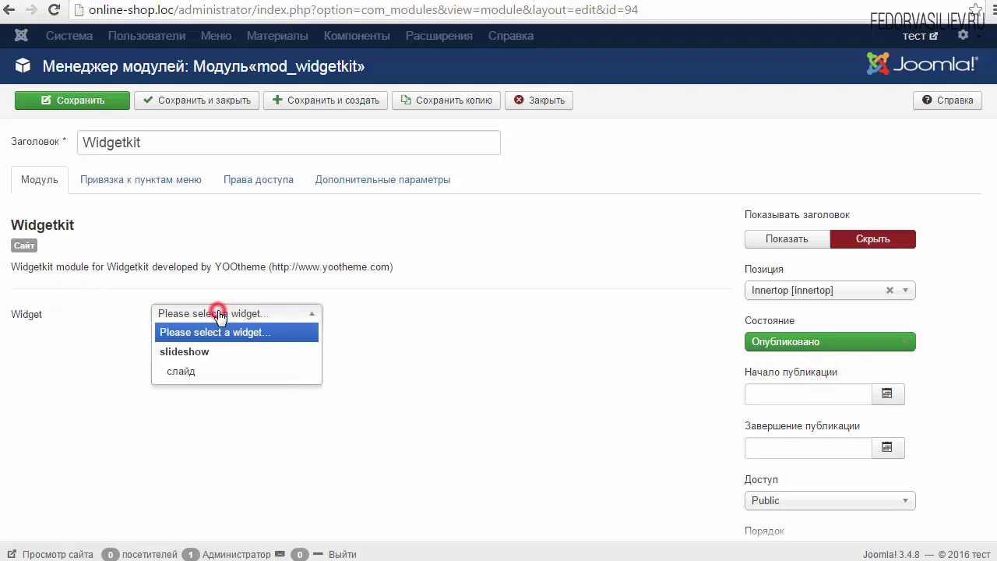
click(180, 372)
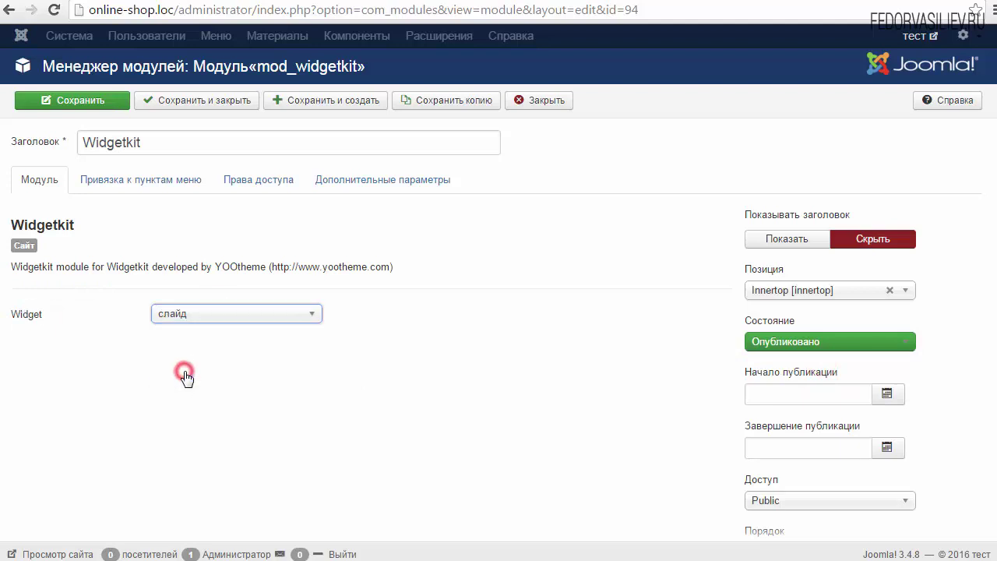
Show the module only on the specified page Главная by clearing all other menu items, and save the module.
click(173, 181)
click(203, 219)
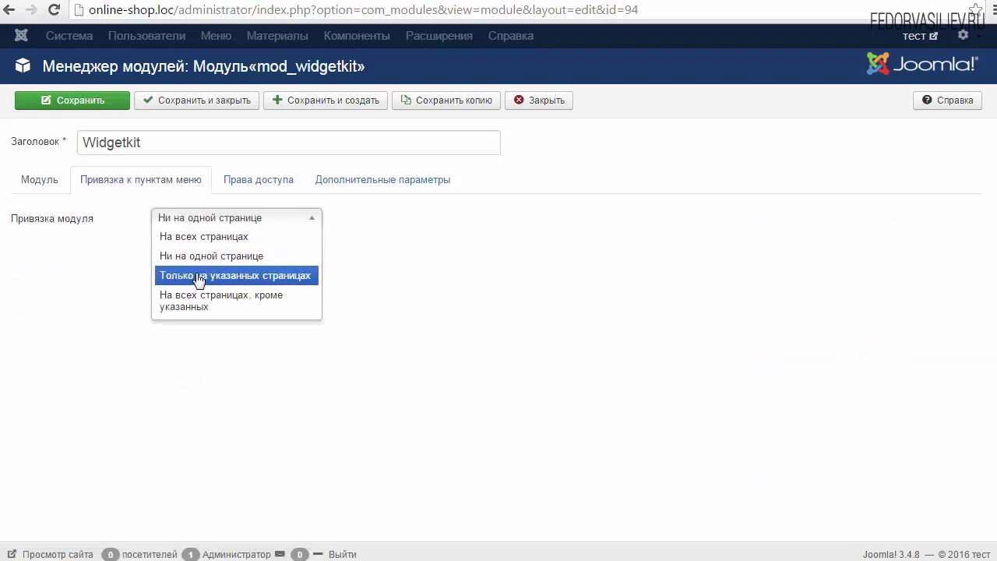
click(198, 277)
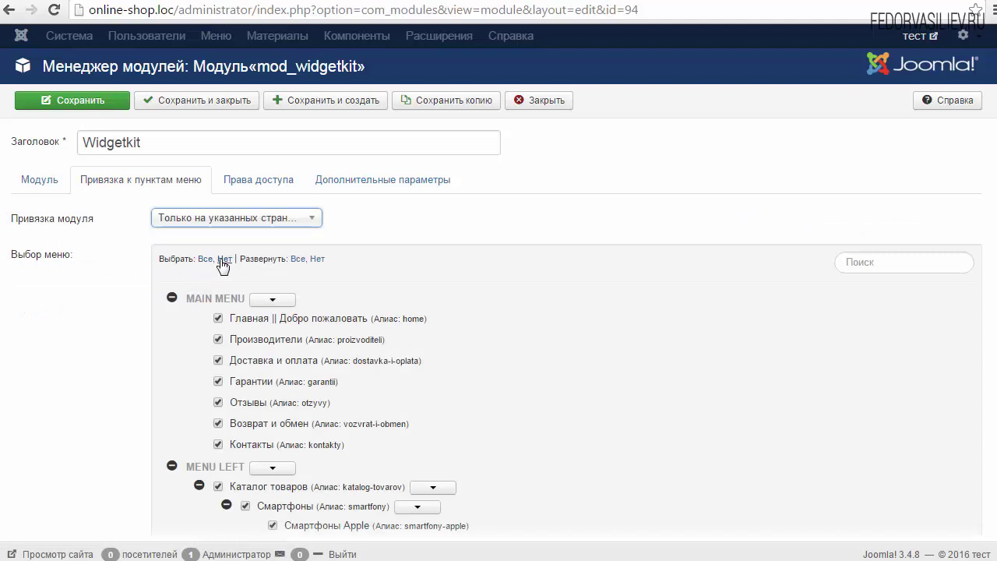
click(224, 259)
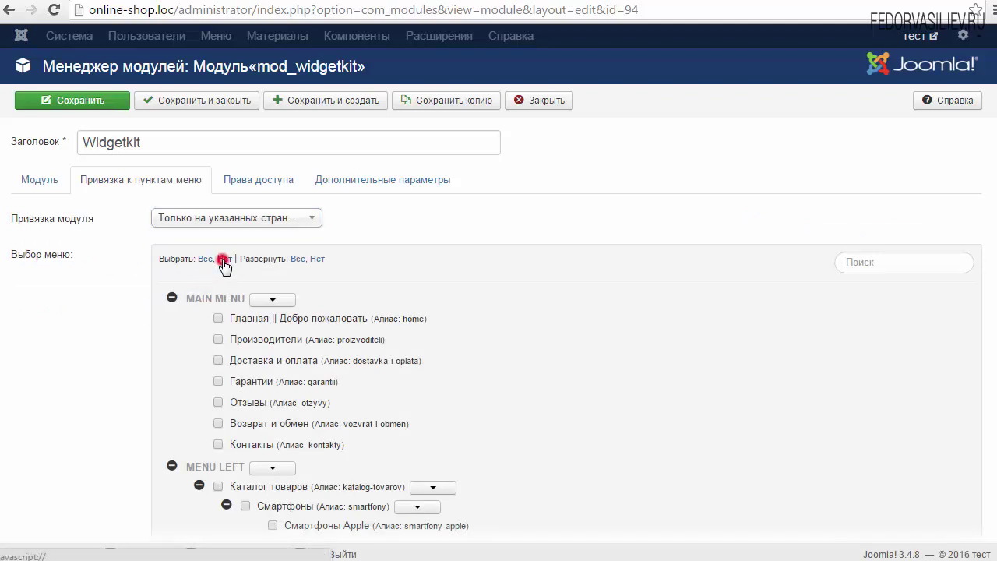
click(219, 319)
click(39, 179)
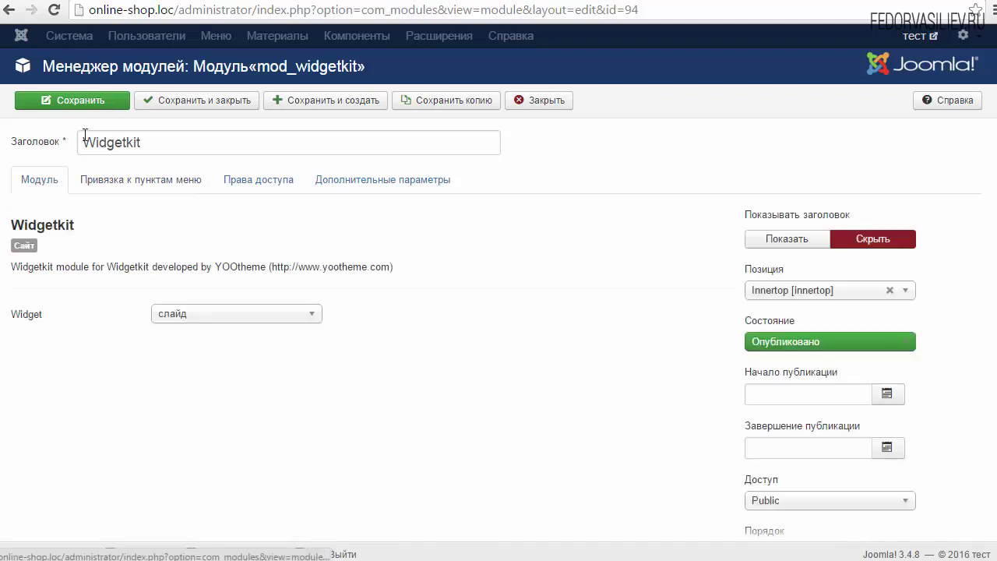
click(85, 99)
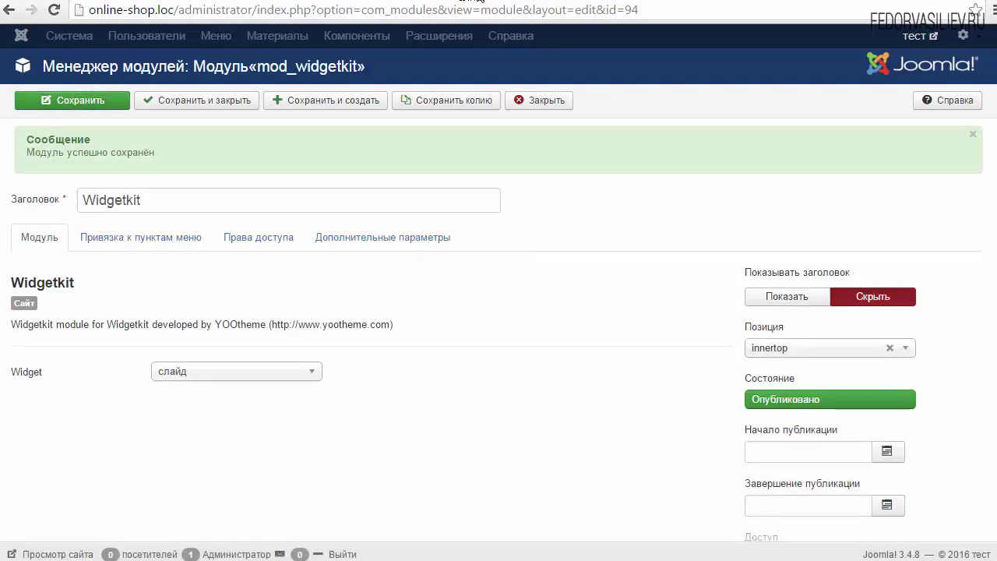
Open the shop's home page and check how the slideshow switches between its banners.
key(ctrl+Tab)
click(87, 75)
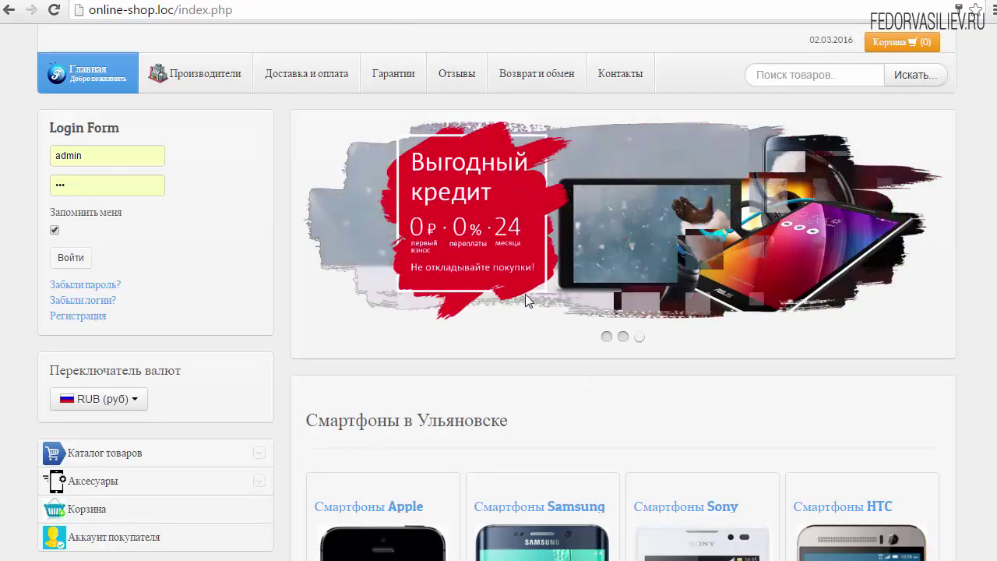
click(899, 222)
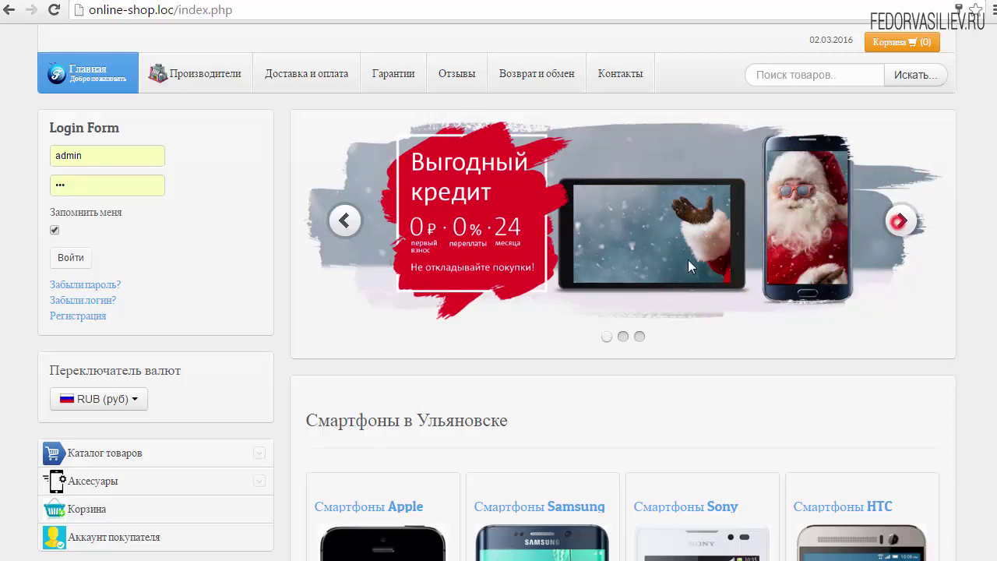
click(624, 336)
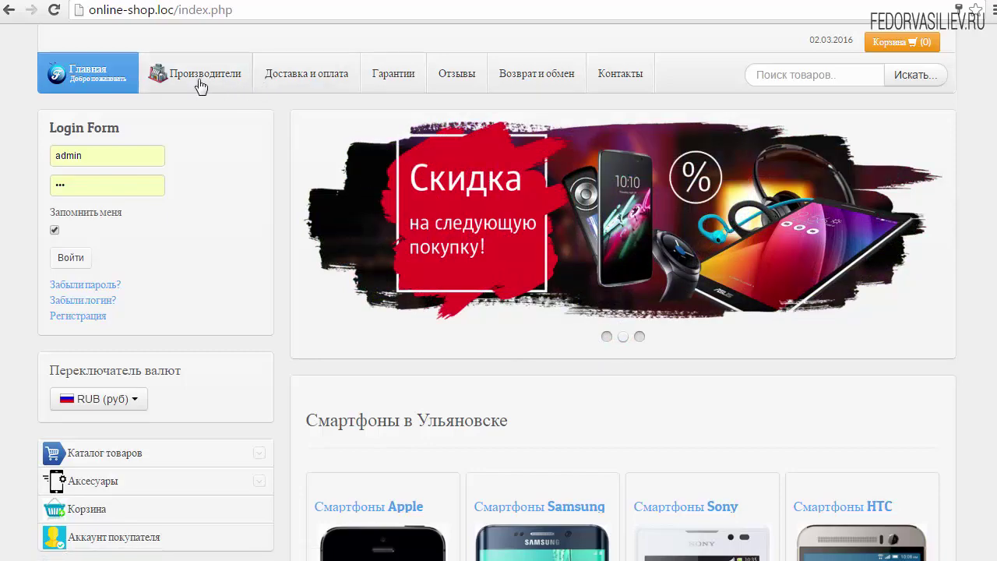
Open the Apple iPhone 5c 32GB Pink product page from the Смартфоны Apple category and look it over.
scroll(278, 245, down, 6)
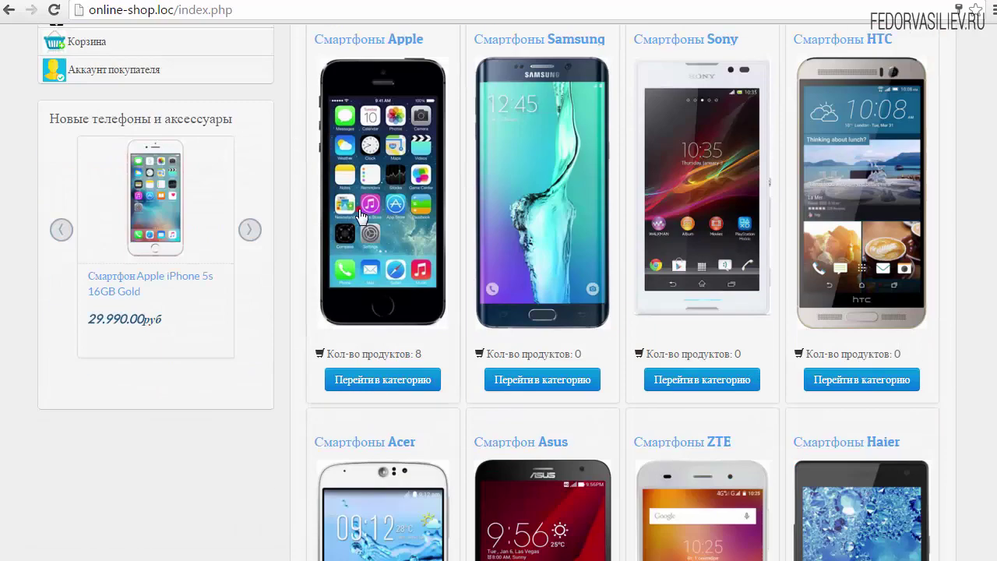
click(291, 303)
click(300, 303)
scroll(300, 303, down, 4)
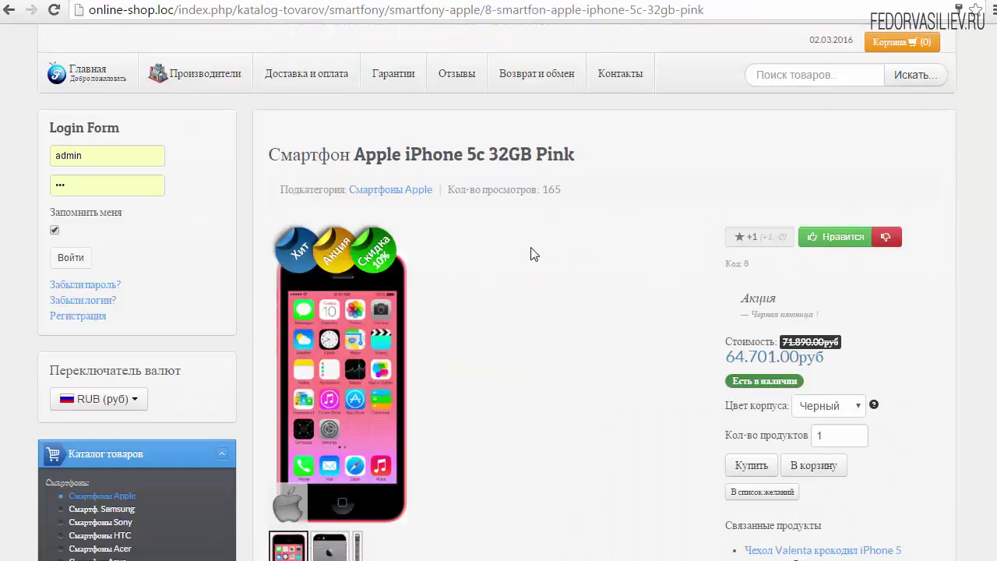
scroll(533, 255, down, 4)
scroll(537, 261, up, 3)
scroll(537, 261, up, 1)
scroll(975, 267, down, 1)
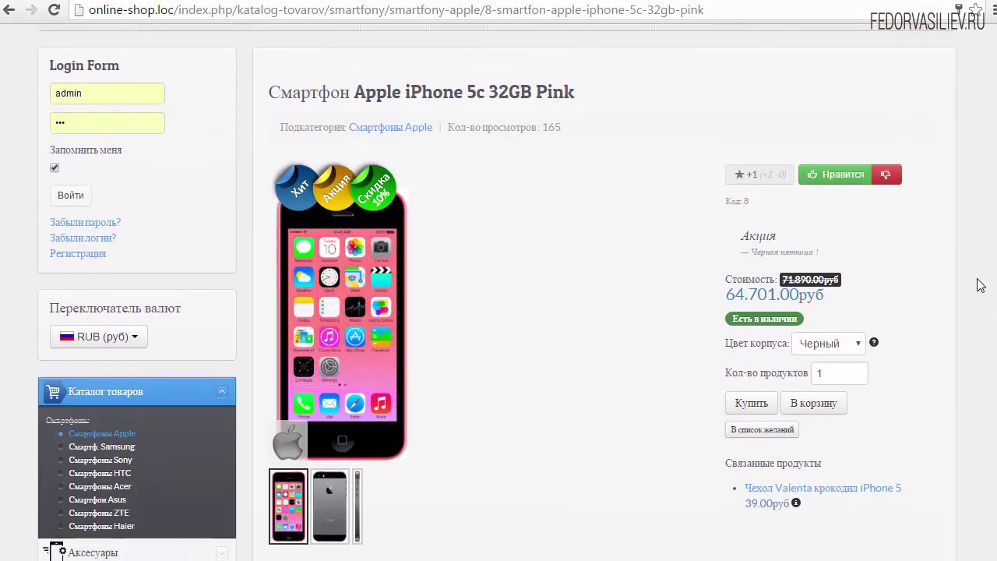
scroll(978, 281, down, 1)
scroll(919, 233, up, 2)
Copy the web address of the Apple iPhone 5c 32GB Pink product page.
click(258, 14)
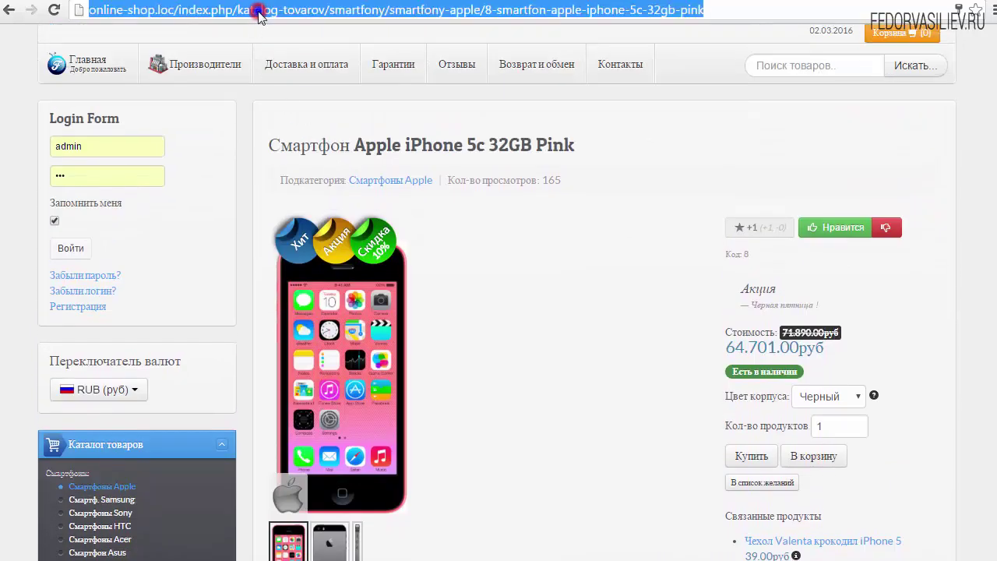
right_click(257, 12)
click(289, 69)
Return to the Joomla administration and open the Widgetkit slideshow "слайд" for editing.
click(346, 0)
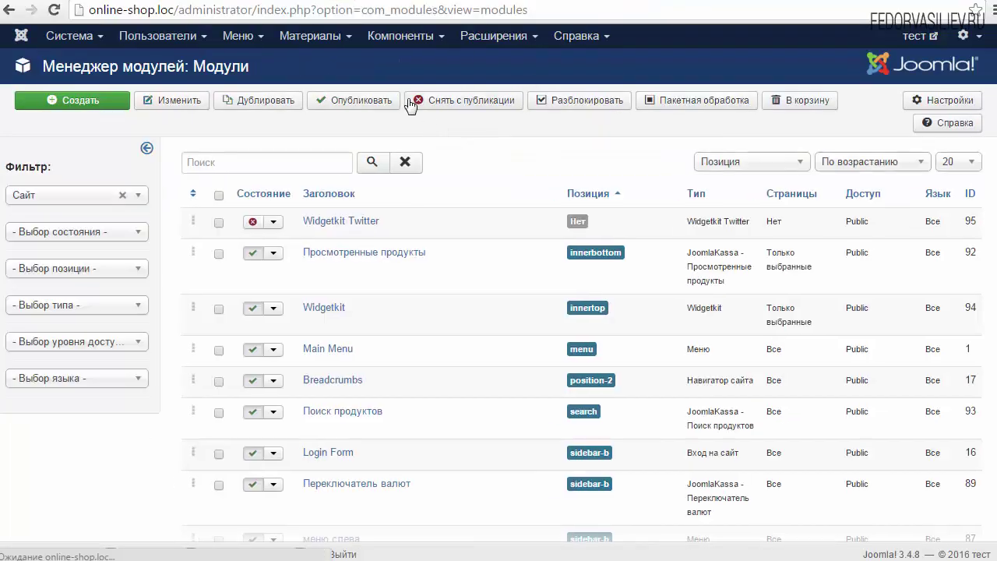
click(406, 37)
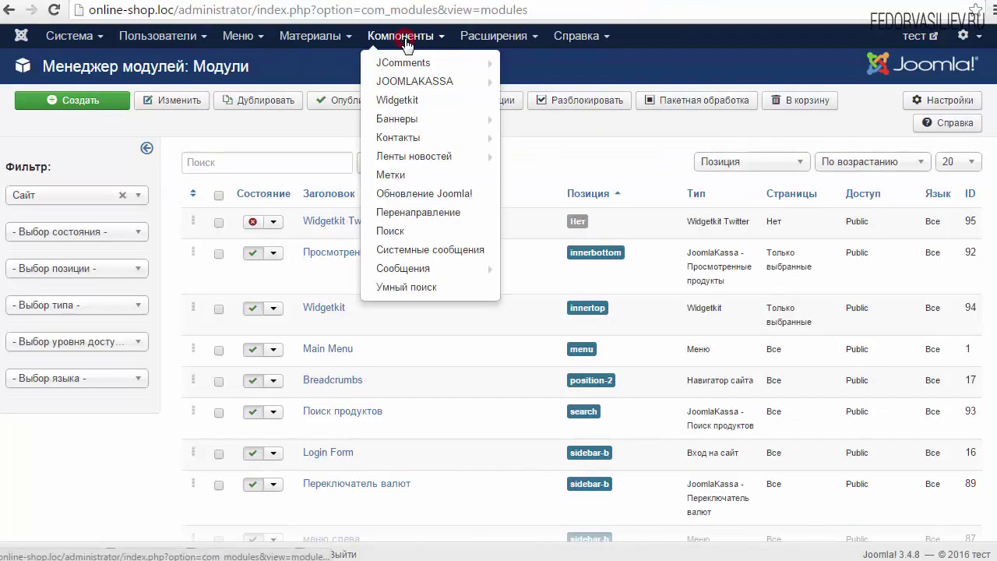
click(409, 101)
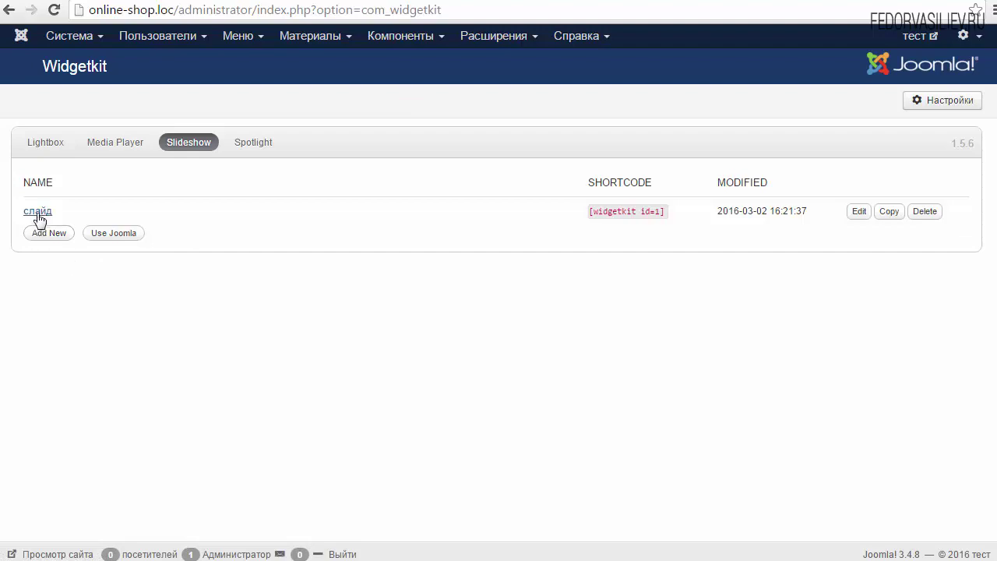
click(38, 213)
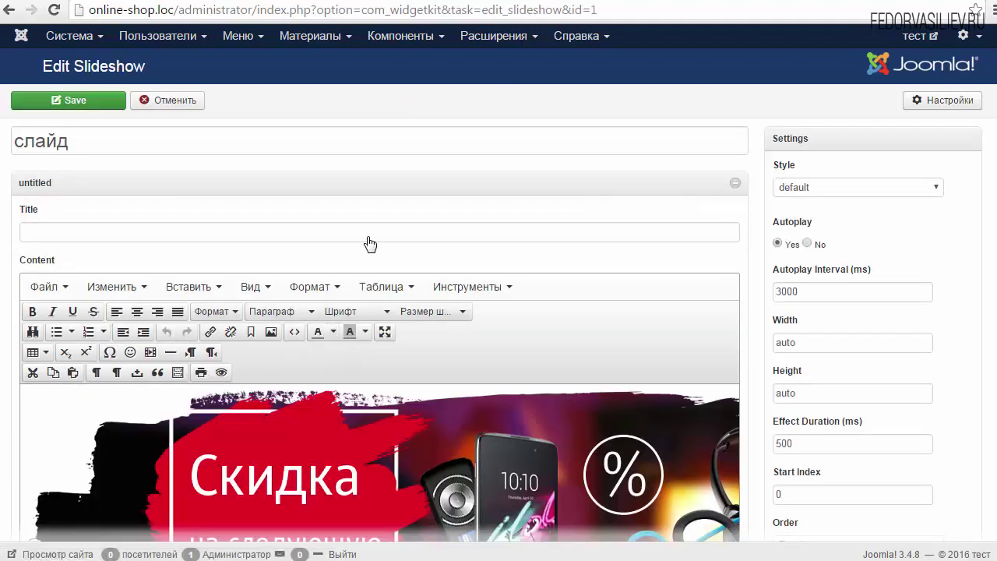
Link the "Скидка на следующую покупку!" banner image to the copied product page address, opening in a new window (В новом окне).
scroll(370, 244, down, 2)
click(310, 335)
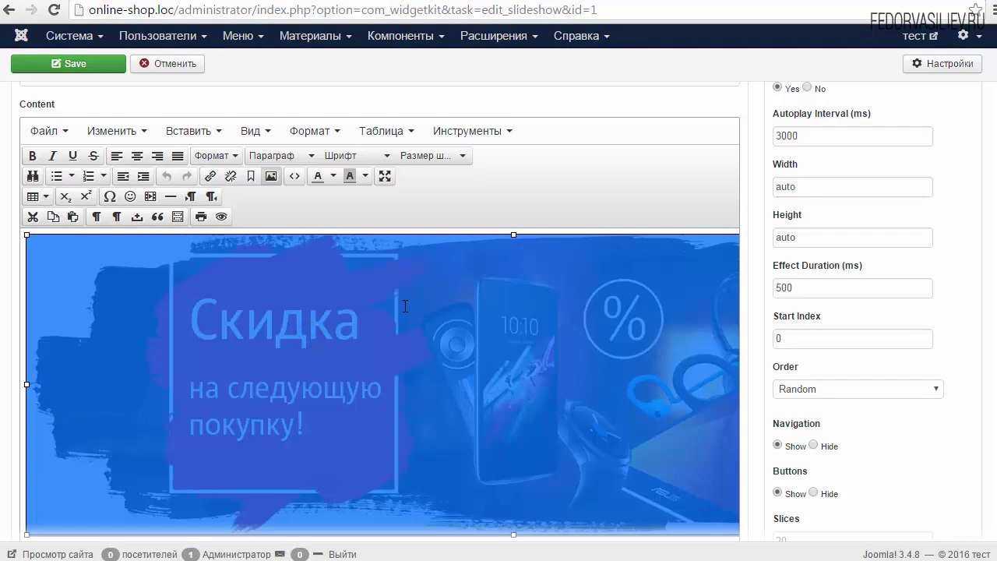
click(210, 177)
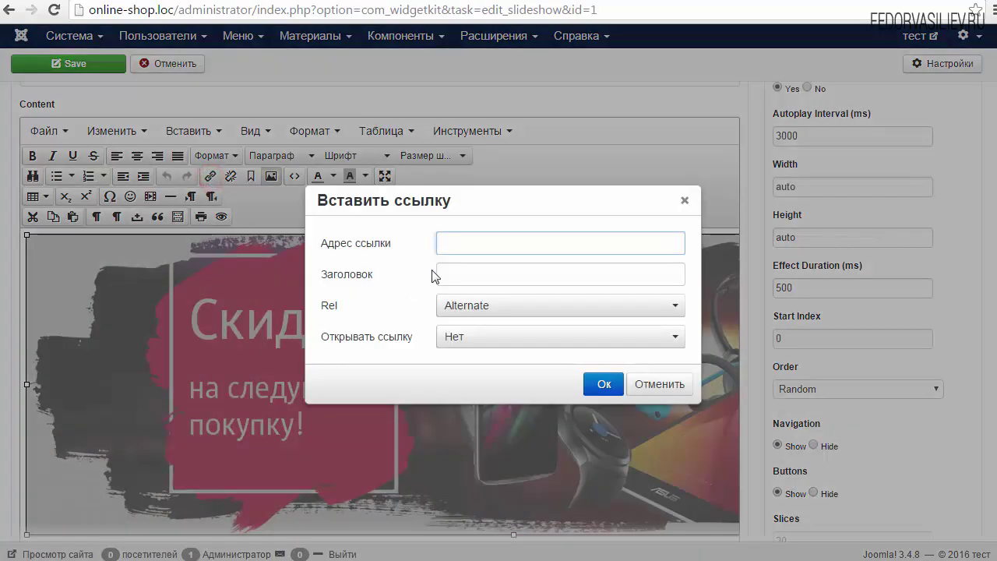
right_click(469, 245)
click(522, 339)
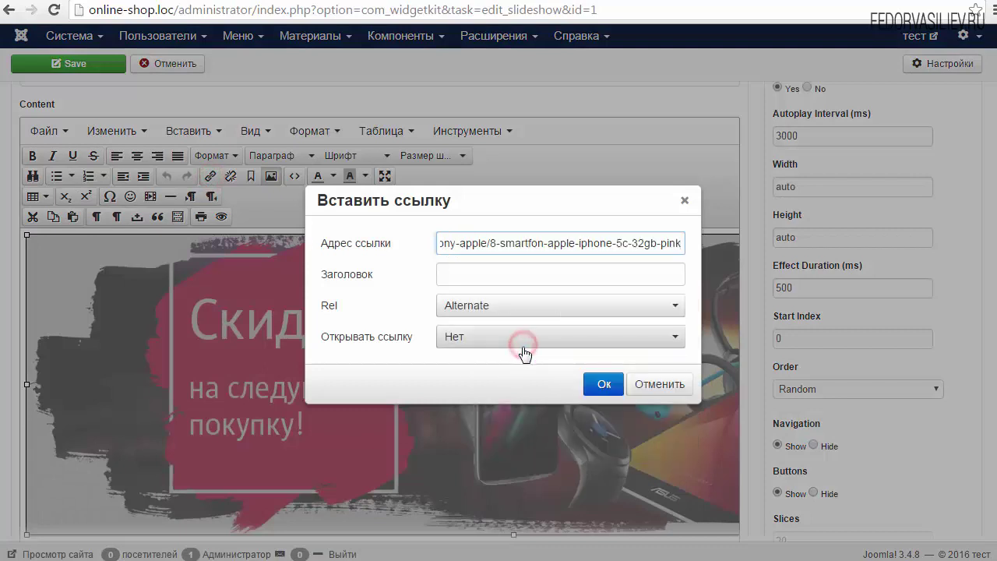
click(452, 337)
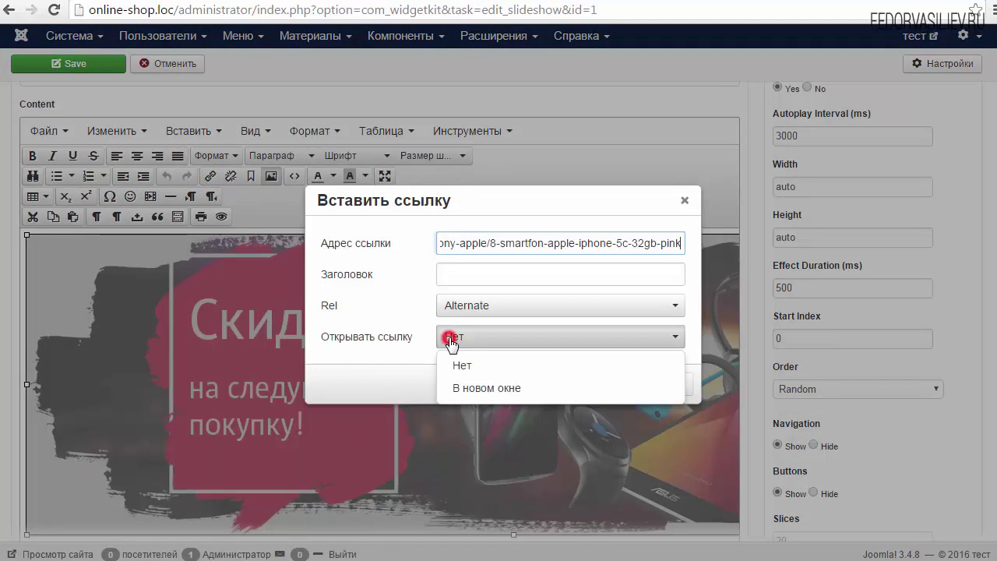
click(482, 389)
click(603, 386)
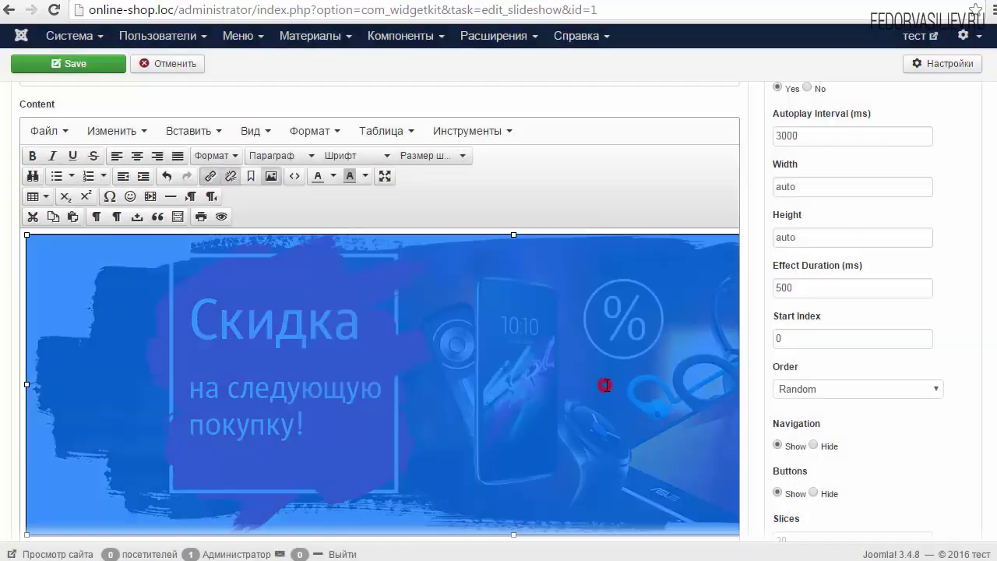
Look through the remaining banner slides, save the slideshow "слайд" and return to the shop's home page.
scroll(756, 222, down, 2)
scroll(754, 221, down, 12)
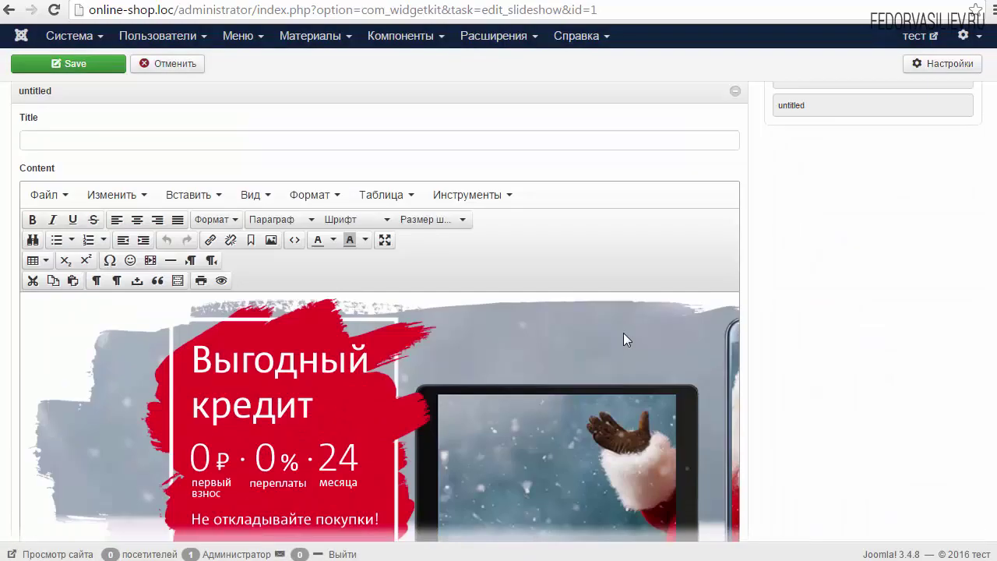
scroll(818, 366, down, 15)
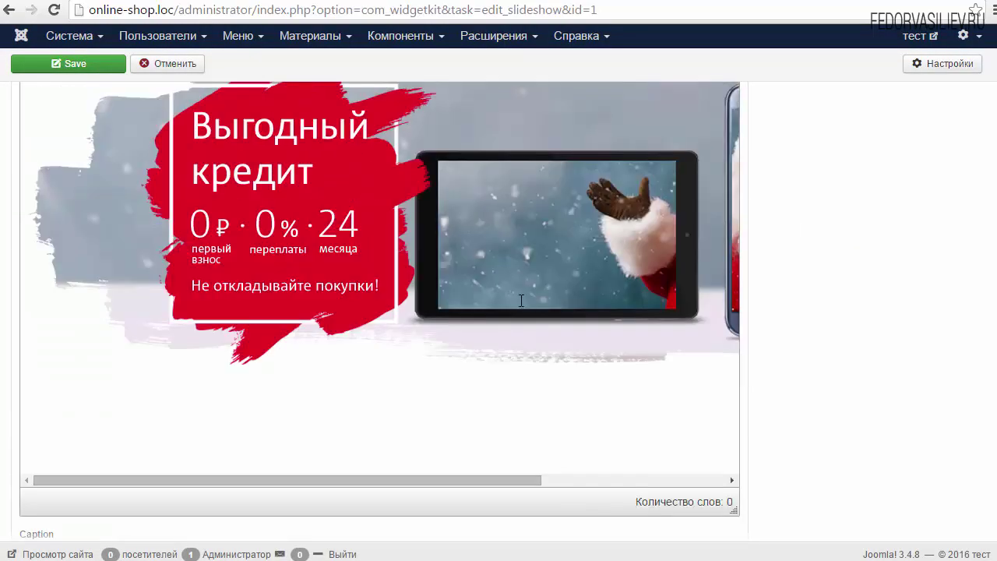
click(235, 256)
scroll(218, 218, up, 20)
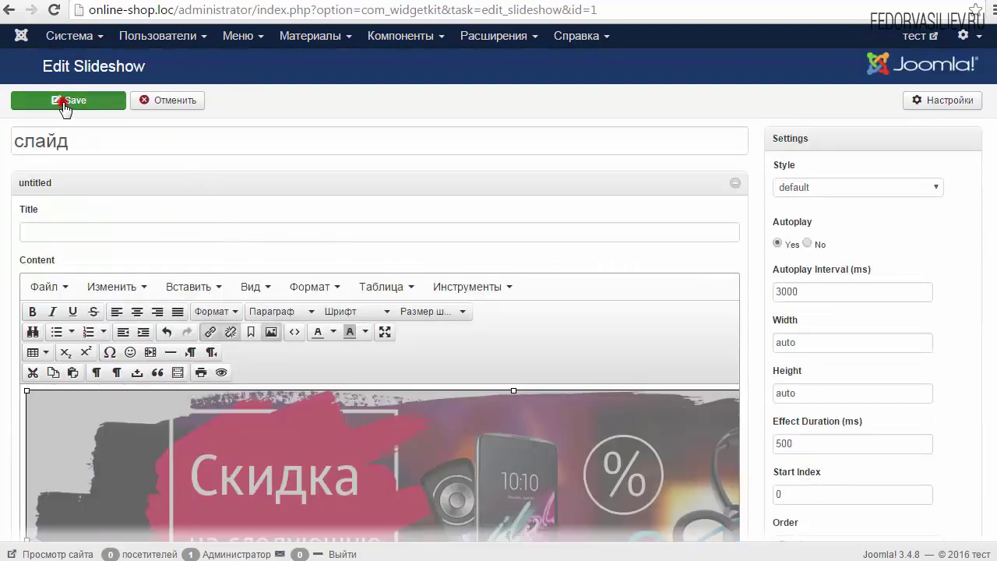
click(68, 101)
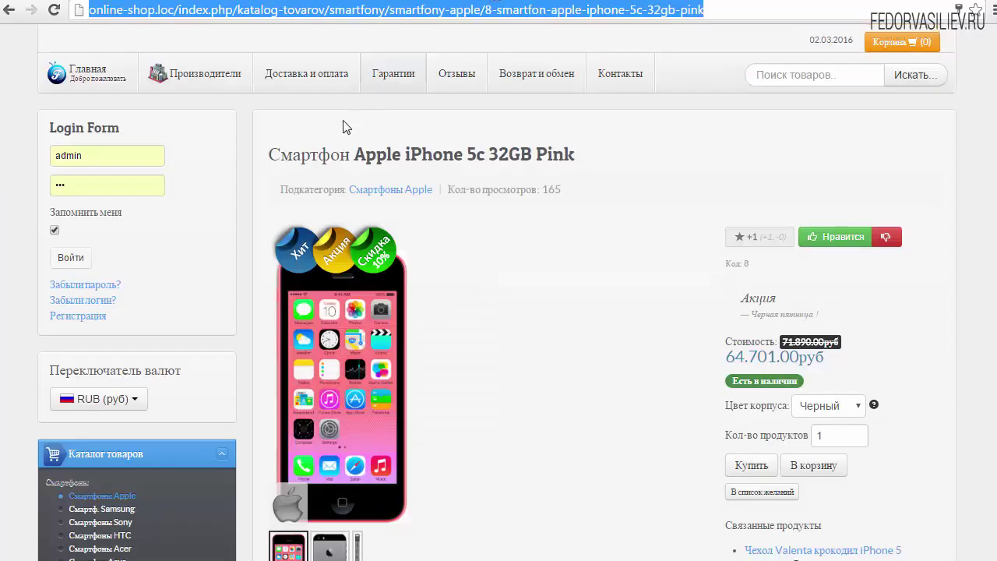
click(88, 73)
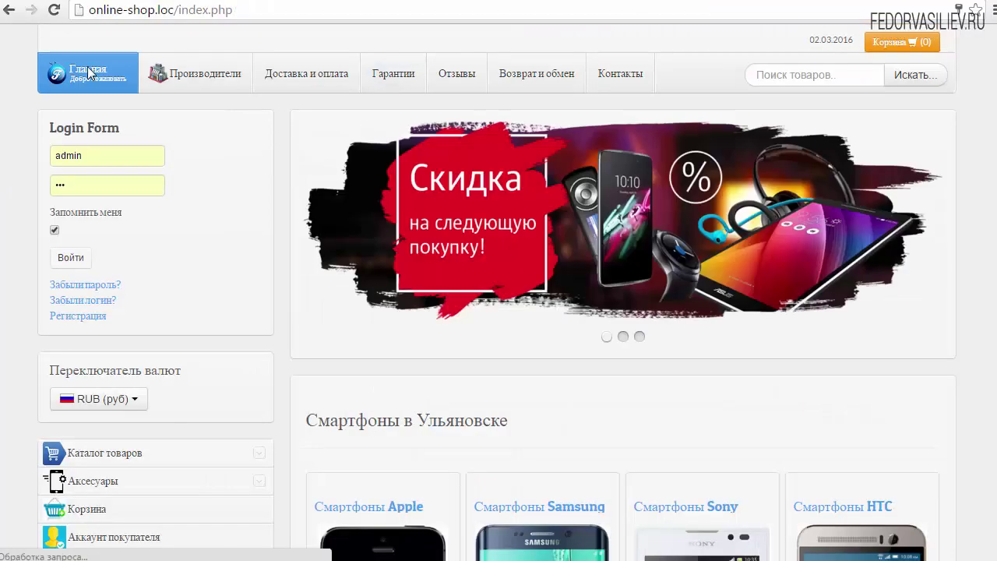
Test the link of the "Скидка на следующую покупку!" banner, look over the product page it opens and return to the shop's home page.
click(547, 235)
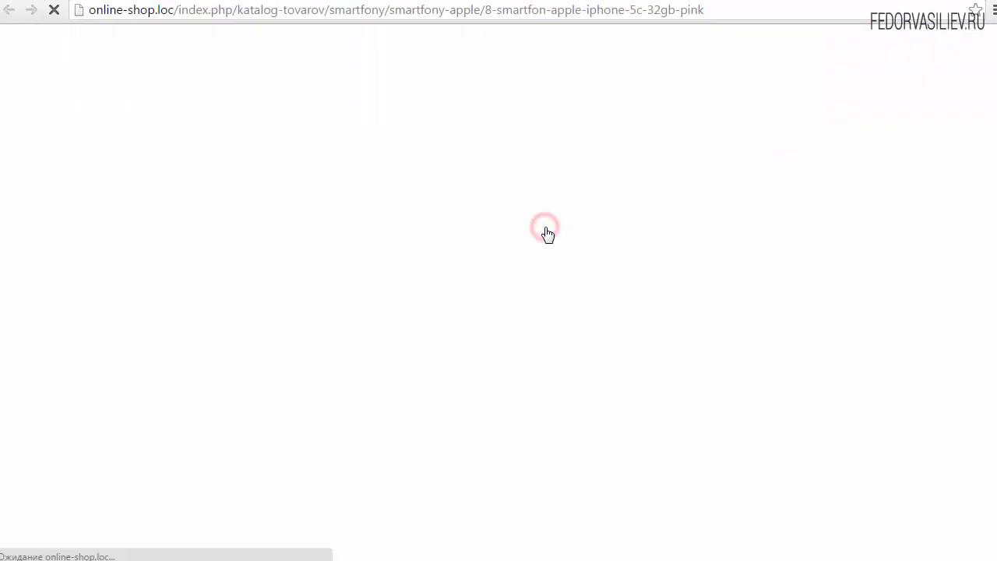
scroll(586, 265, down, 8)
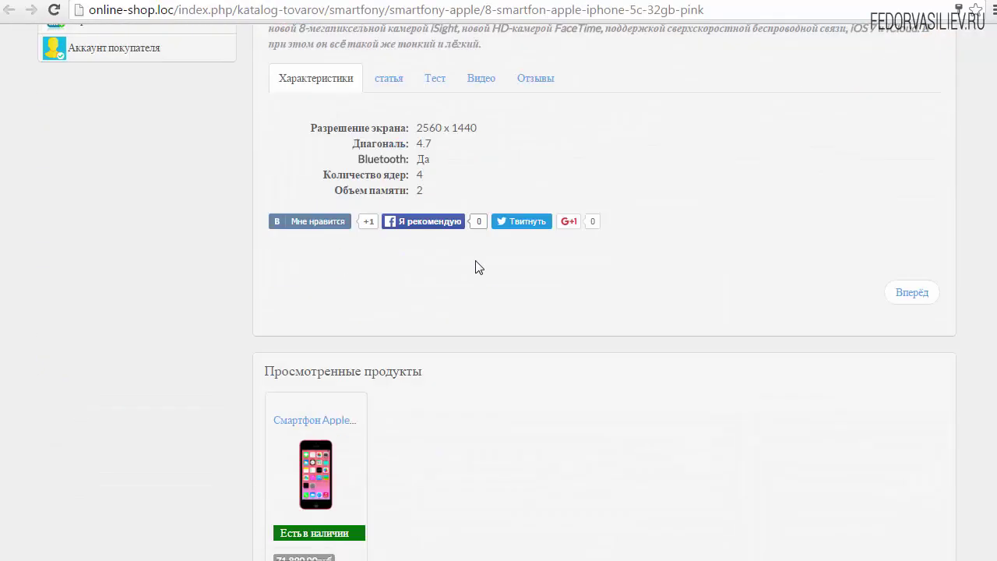
scroll(475, 267, up, 5)
scroll(590, 281, up, 3)
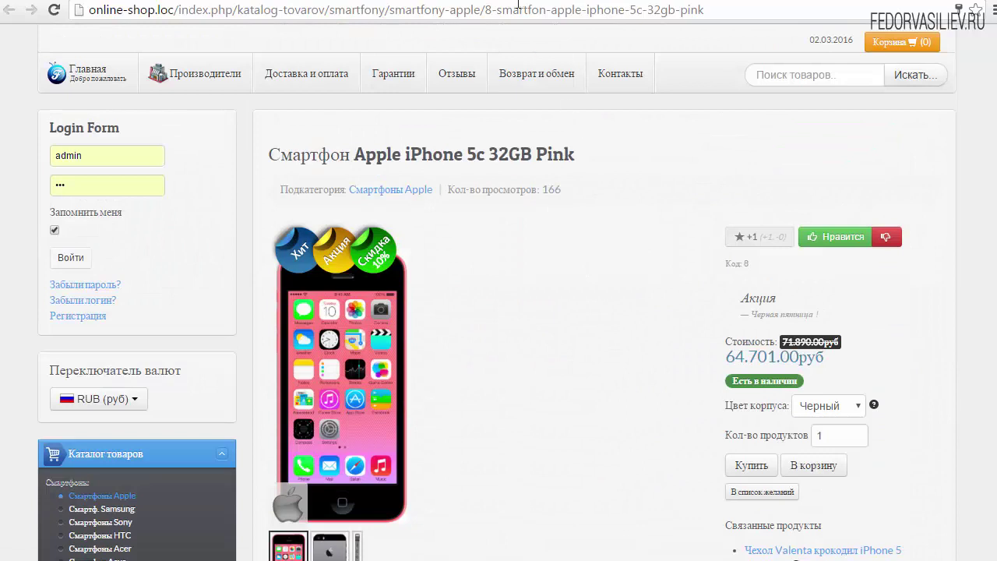
key(alt+Left)
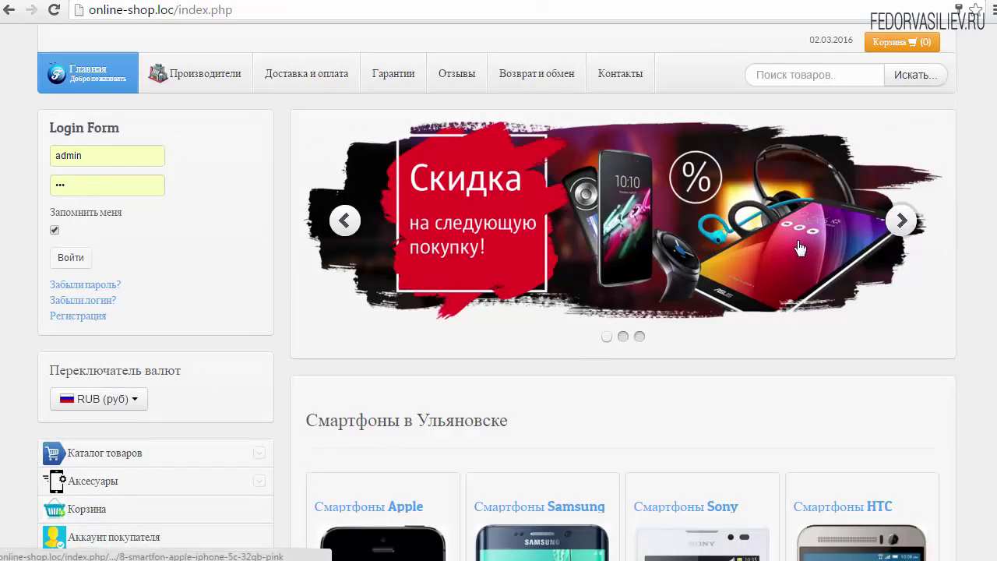
Switch through the banner slides of the home page slideshow to check how they change.
click(901, 222)
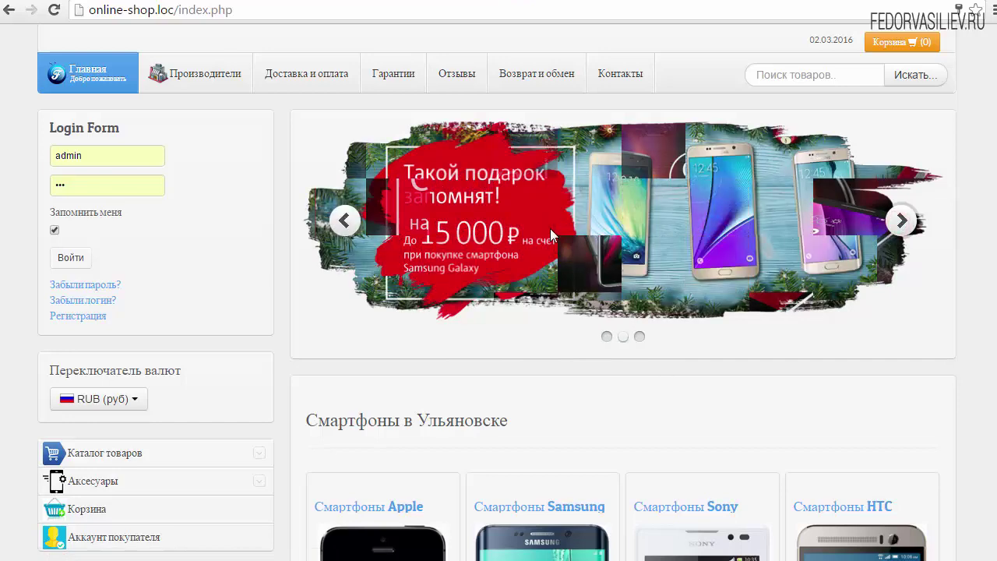
click(901, 224)
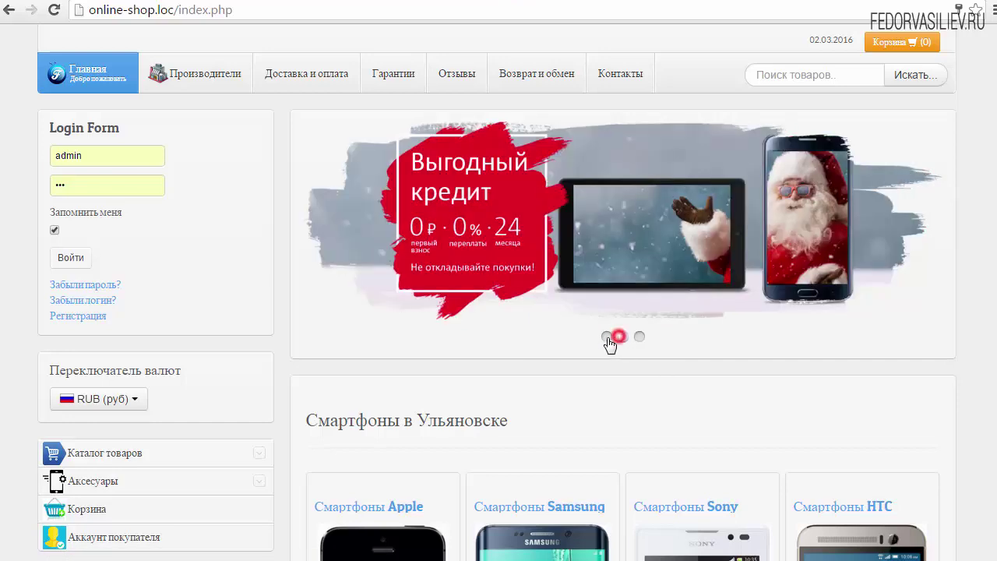
click(606, 337)
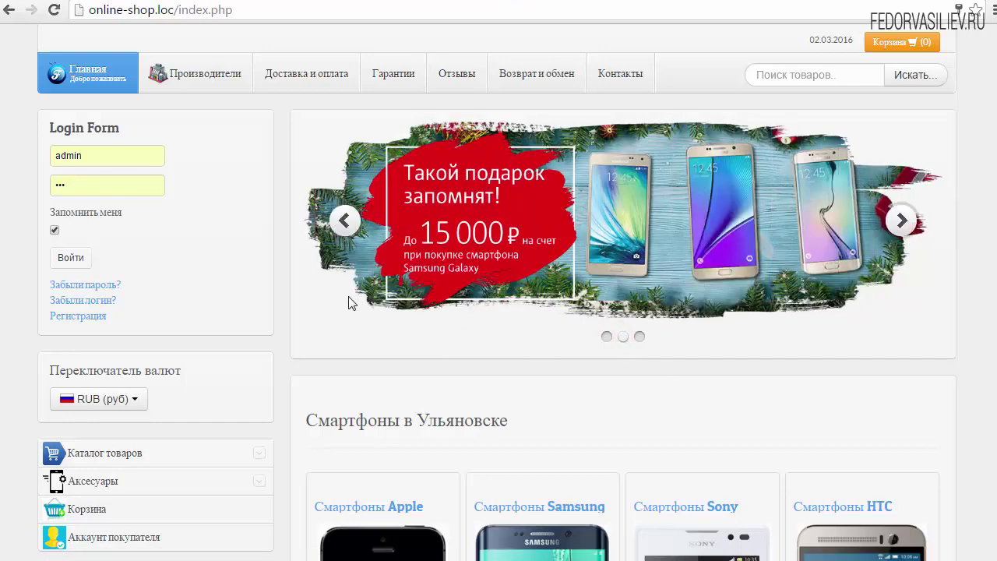